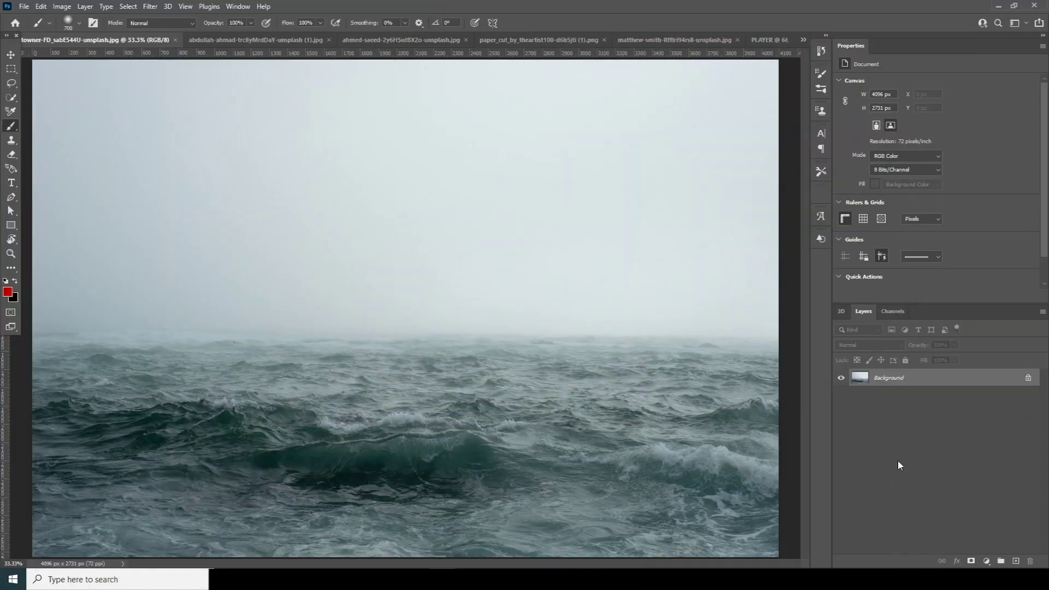
Create a new portrait Letter document, 8.5 x 11 inches at 300 pixels/inch, in RGB with a white background
left_click(24, 6)
left_click(35, 18)
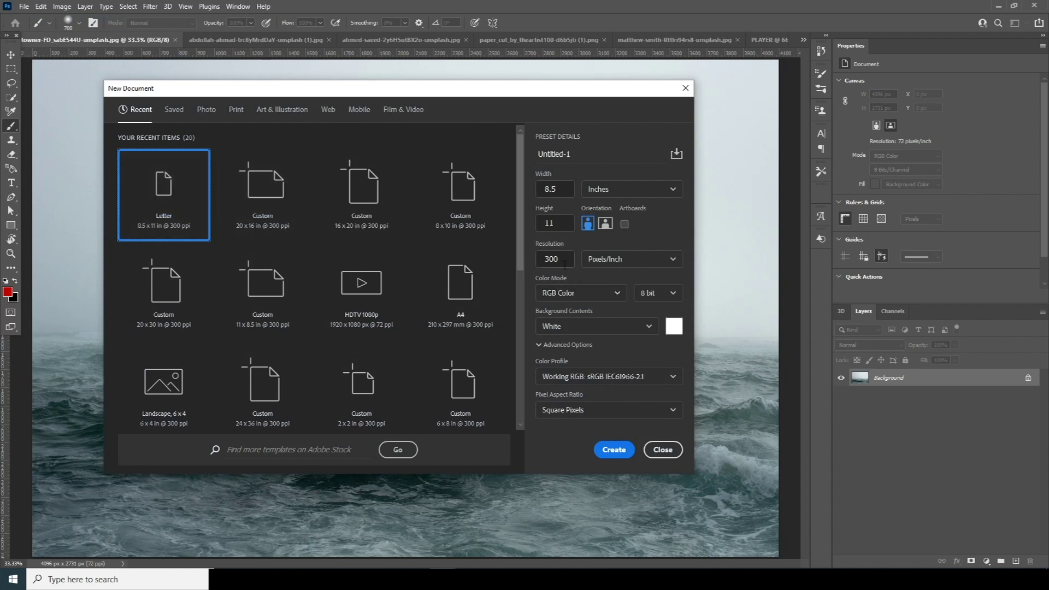
left_click(538, 259)
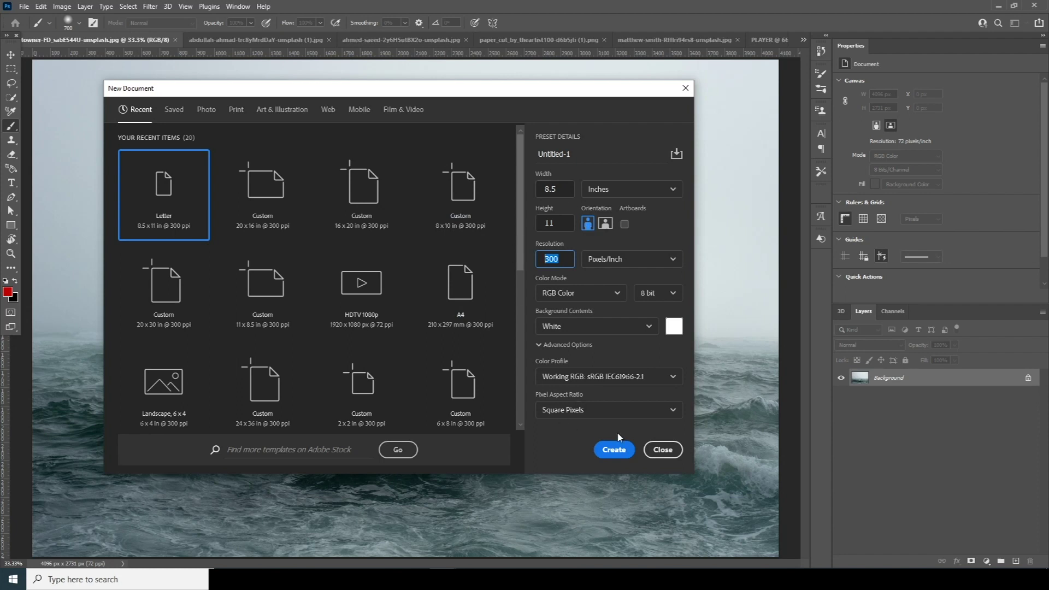
left_click(613, 450)
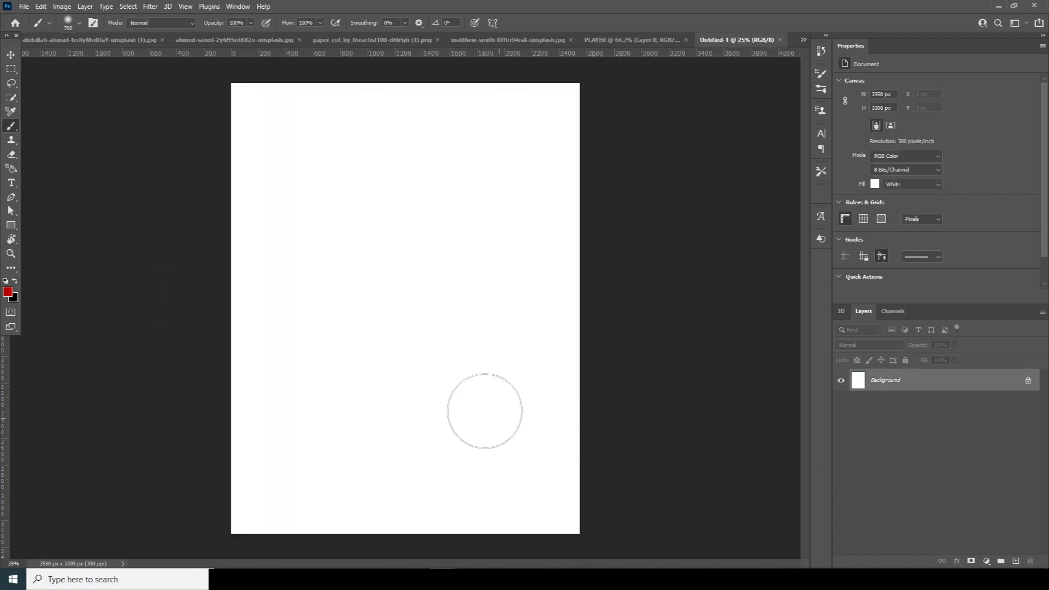
Look through the open source images of clouds, forest, waves, foggy sea and the football player
left_click(10, 55)
left_click(98, 42)
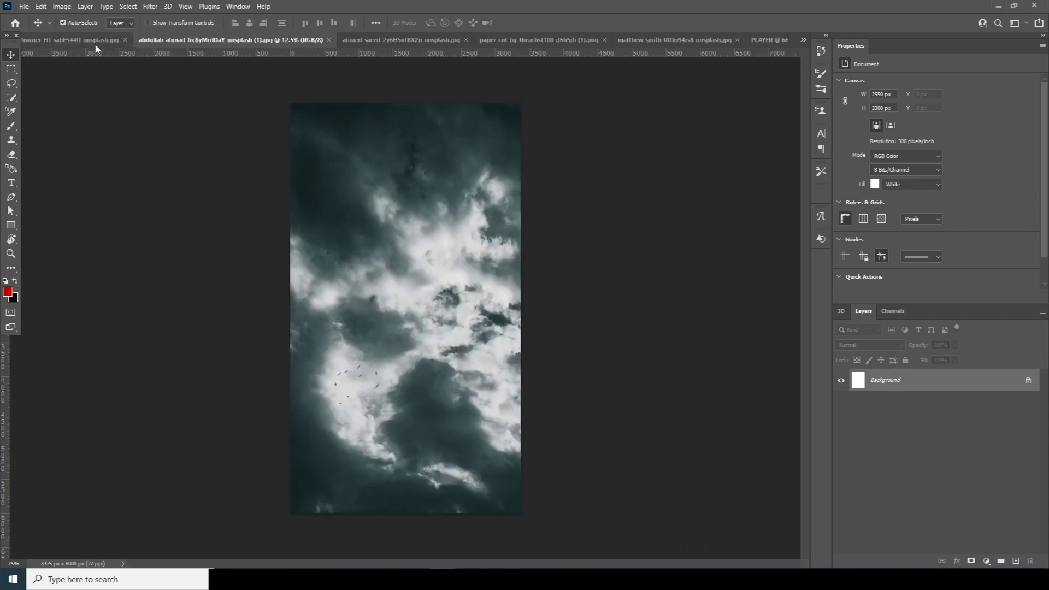
left_click(629, 42)
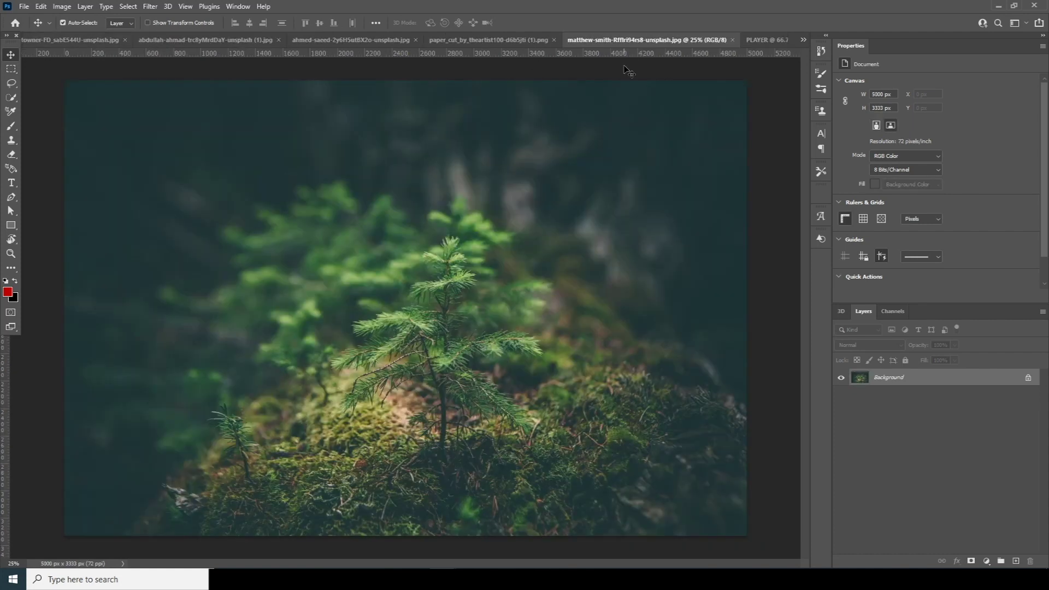
left_click(757, 41)
left_click(271, 41)
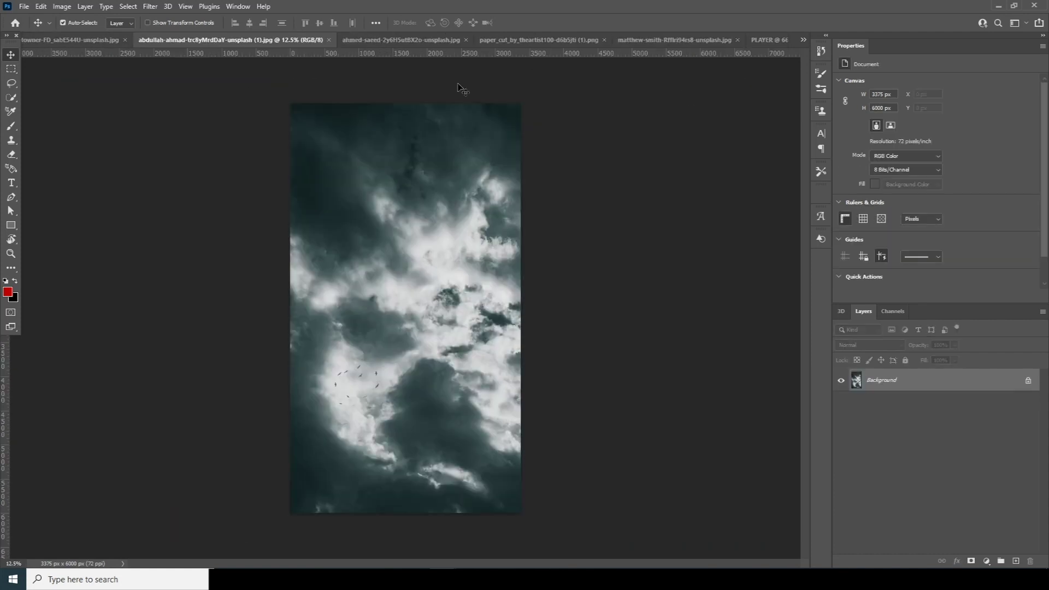
left_click(494, 39)
left_click(355, 40)
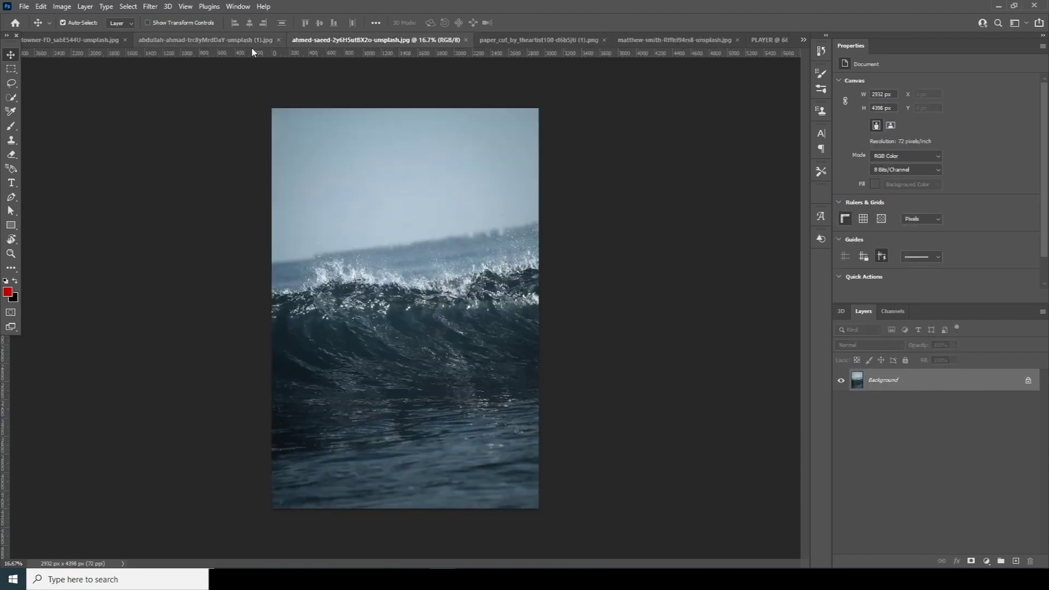
left_click(76, 41)
Copy the foggy sea photo into the new document as a layer, placed about 213 px below the page's upper edge
left_click_drag(486, 336, 486, 337)
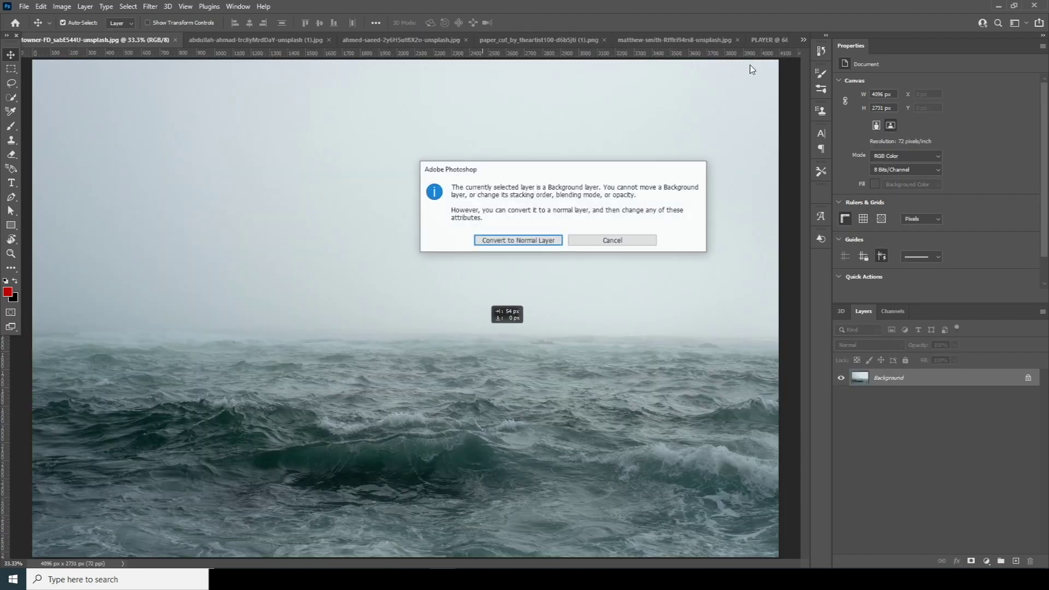
left_click(636, 243)
left_click_drag(126, 43, 447, 499)
left_click(760, 40)
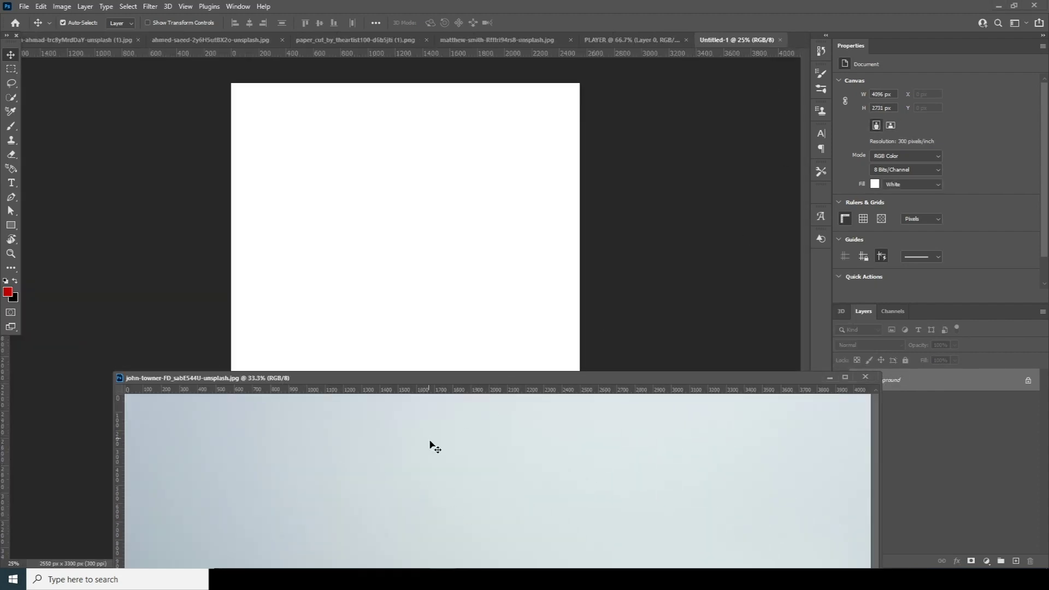
left_click_drag(425, 280, 427, 281)
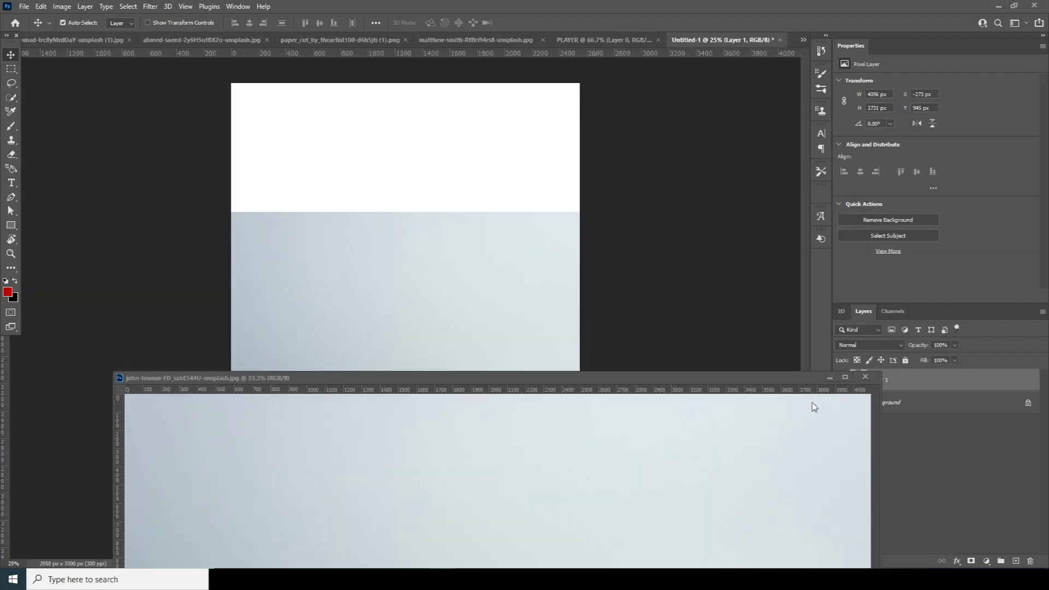
left_click(829, 378)
left_click_drag(410, 419, 408, 378)
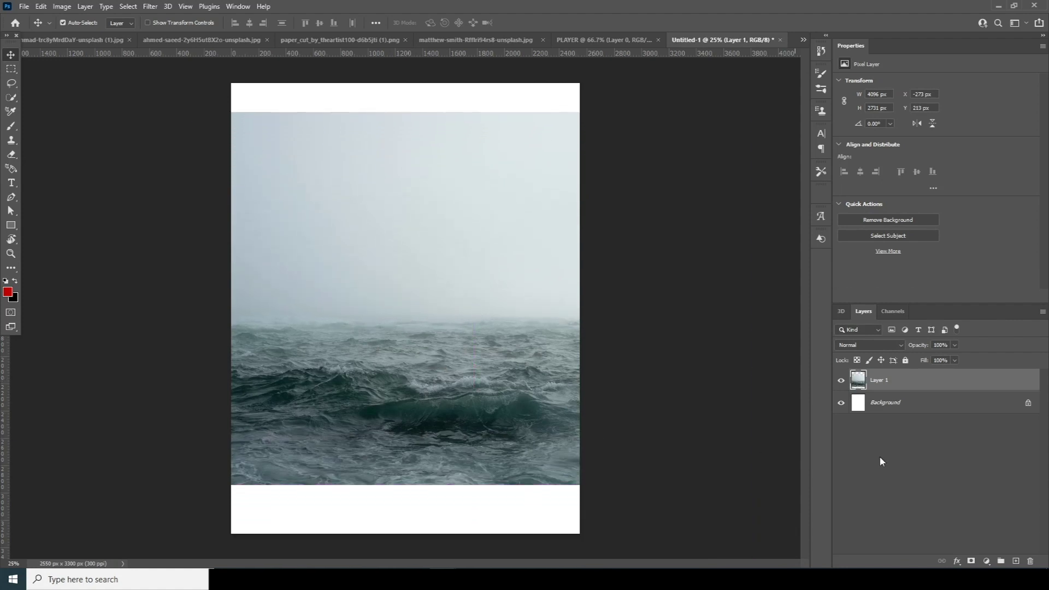
Add a mask to the foggy sea layer and fade out its upper sky with a black soft brush enlarged to 1300 px
left_click(971, 561)
key("b")
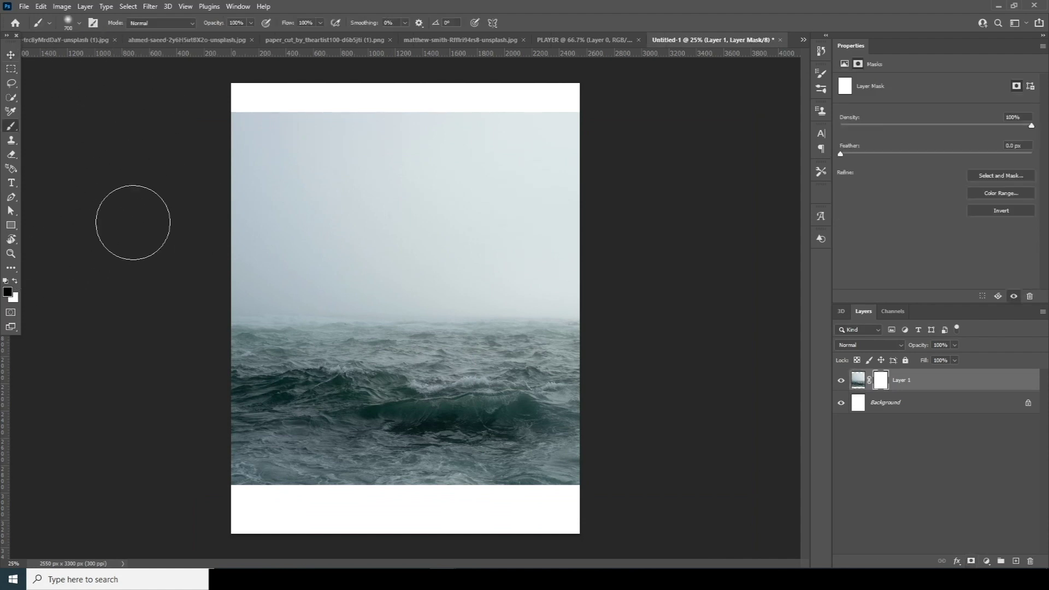
mouse_move(206, 117)
left_mouse_down()
mouse_move(341, 147)
mouse_move(537, 150)
mouse_move(556, 139)
mouse_move(274, 117)
left_mouse_up()
key("bracketright")
key("bracketright")
key("bracketright")
key("bracketright")
key("bracketright")
key("bracketright")
mouse_move(199, 163)
left_mouse_down()
mouse_move(263, 183)
mouse_move(449, 194)
mouse_move(616, 176)
left_mouse_up()
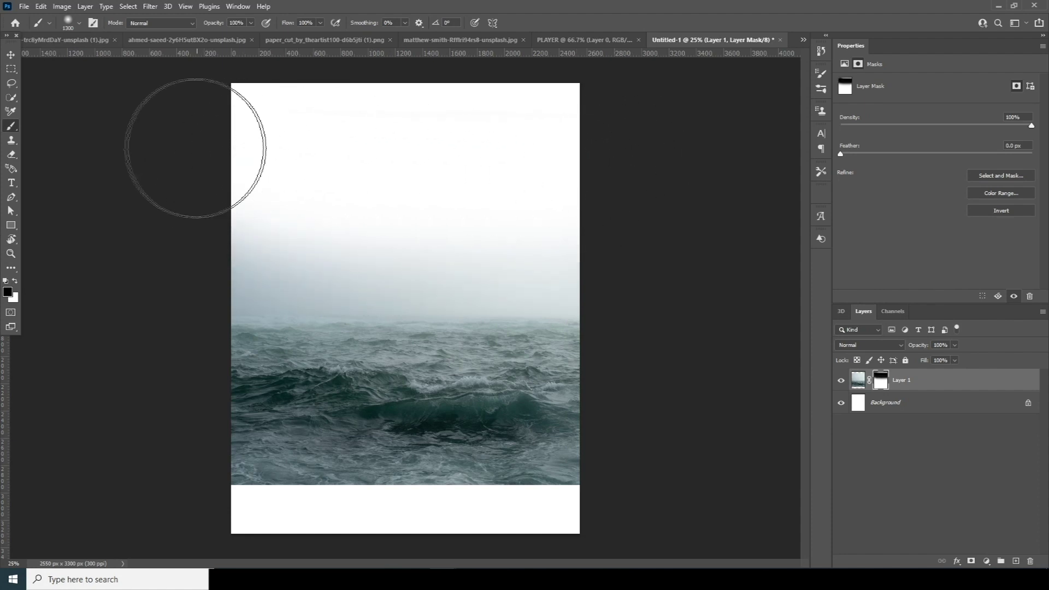
Copy the breaking wave photo into the poster, scale it down to about 2643 px wide and place its wave across the page's lower part
left_click(11, 55)
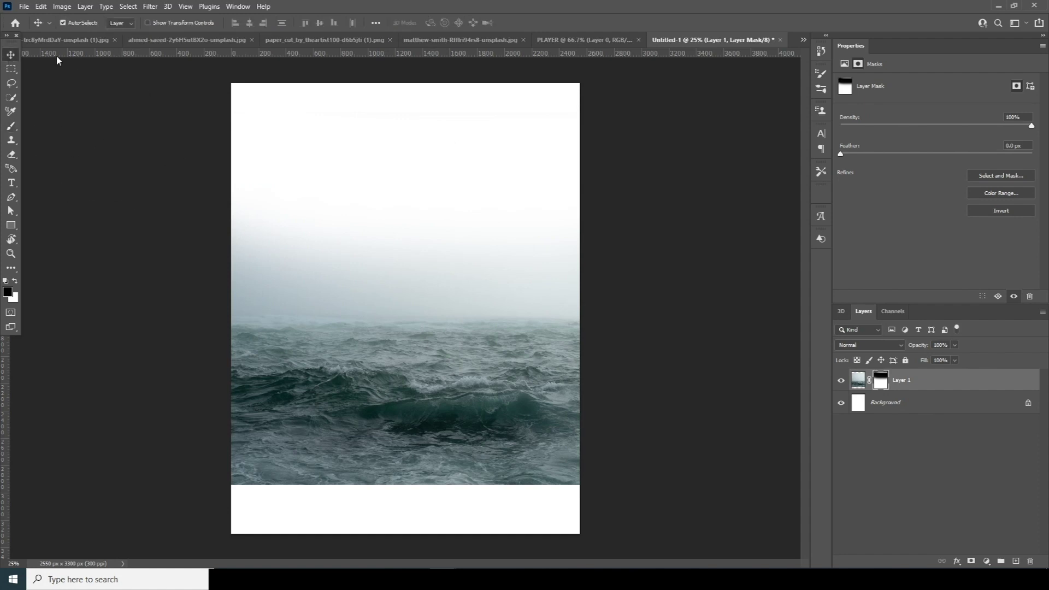
left_click(87, 40)
left_click(246, 41)
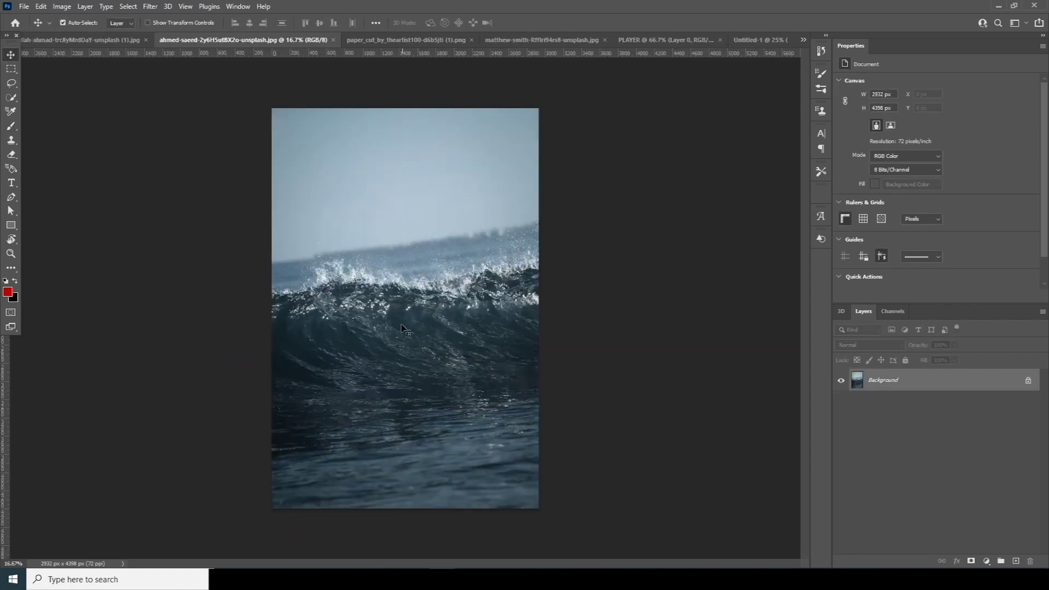
left_click(759, 41)
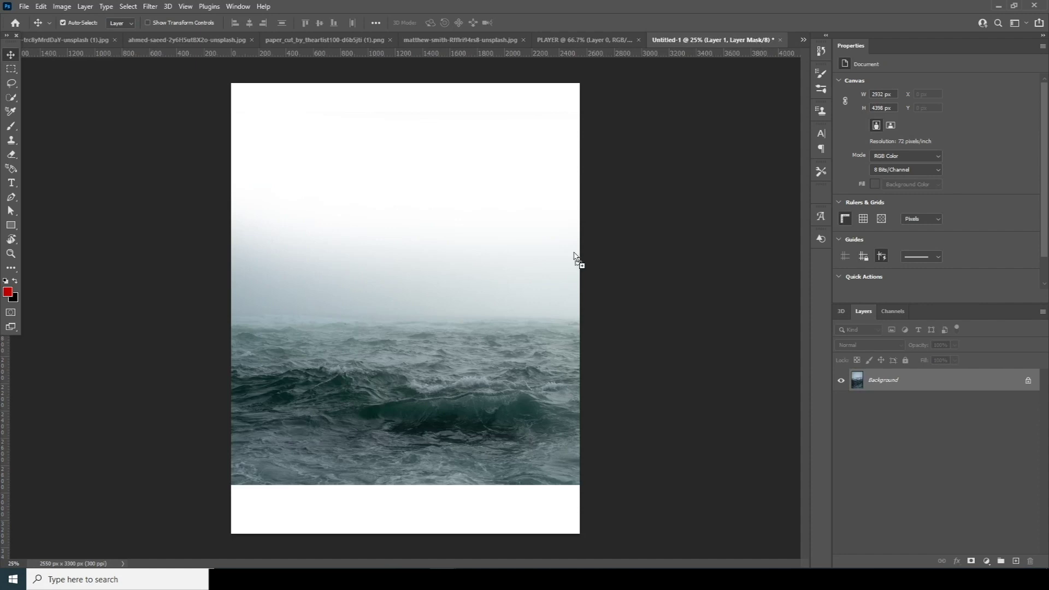
left_click_drag(407, 431, 379, 435)
key("ctrl+t")
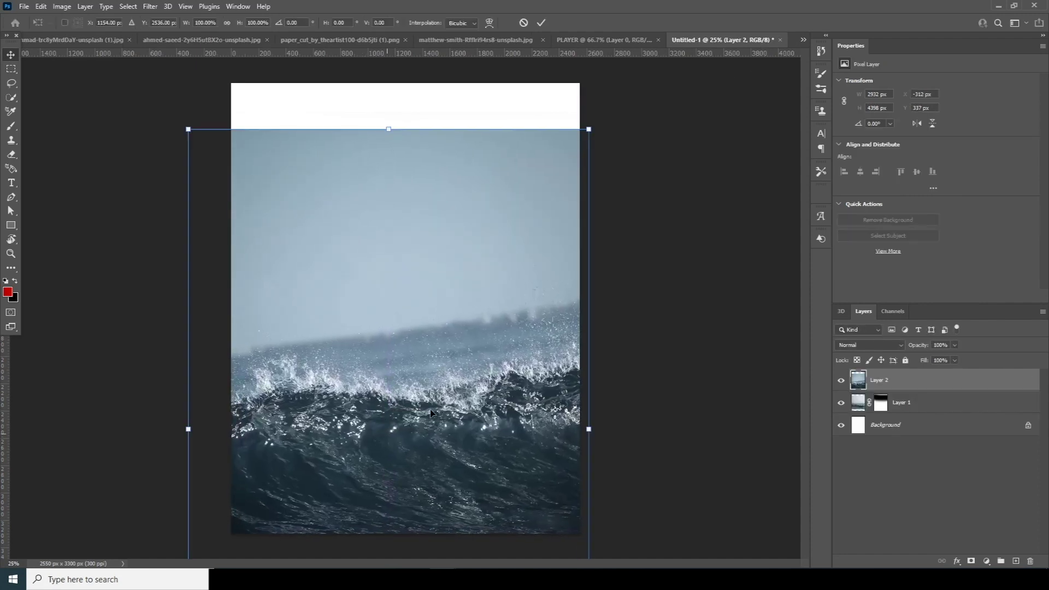
left_click_drag(591, 131, 572, 160)
left_click_drag(508, 346, 519, 358)
key("Return")
Mask the wave layer and paint away its sky and horizon above the crest with a black soft brush at 1600 px
left_click(970, 561)
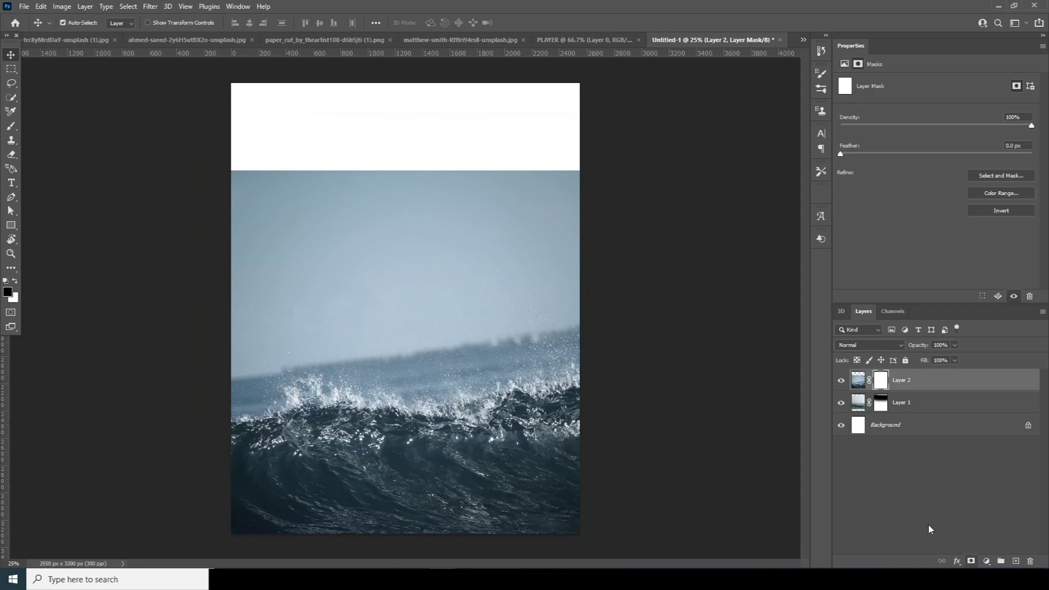
key("b")
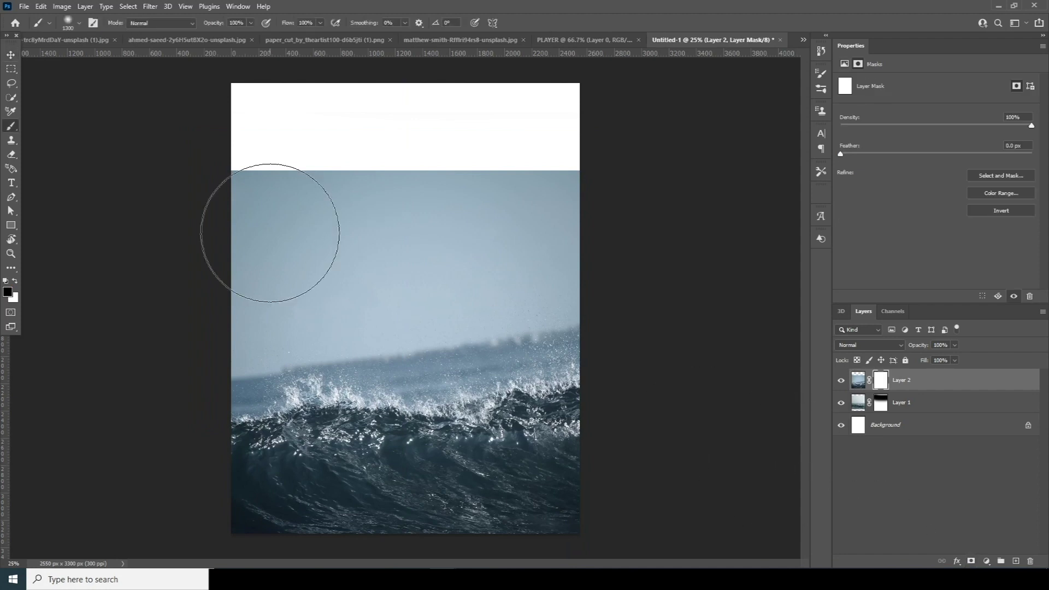
key("bracketright")
key("bracketright")
key("bracketright")
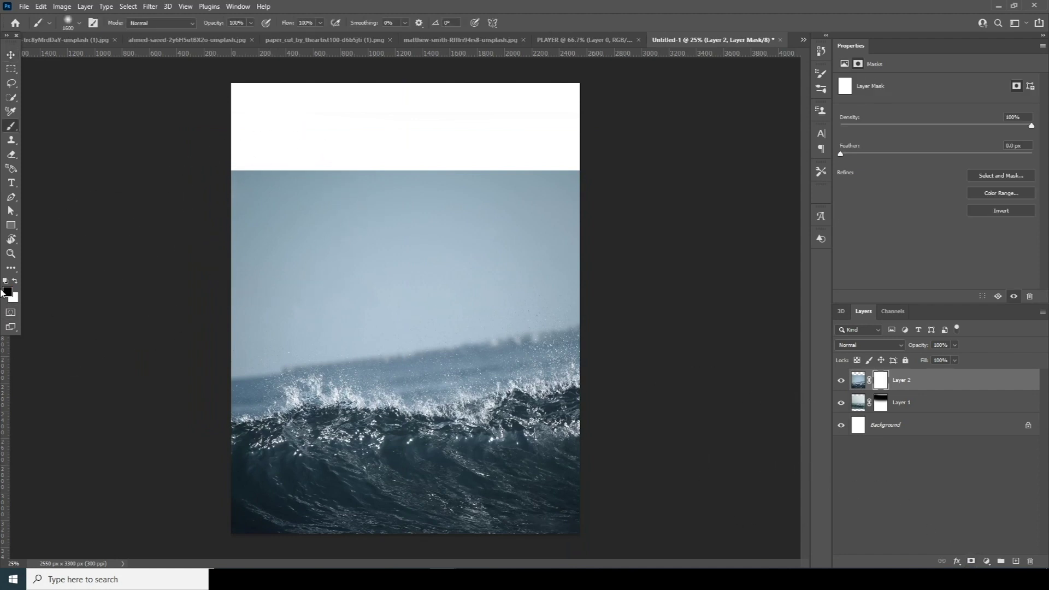
mouse_move(211, 175)
left_mouse_down()
mouse_move(315, 223)
mouse_move(519, 223)
mouse_move(543, 257)
mouse_move(238, 278)
mouse_move(323, 268)
mouse_move(297, 287)
mouse_move(474, 274)
mouse_move(568, 230)
left_mouse_up()
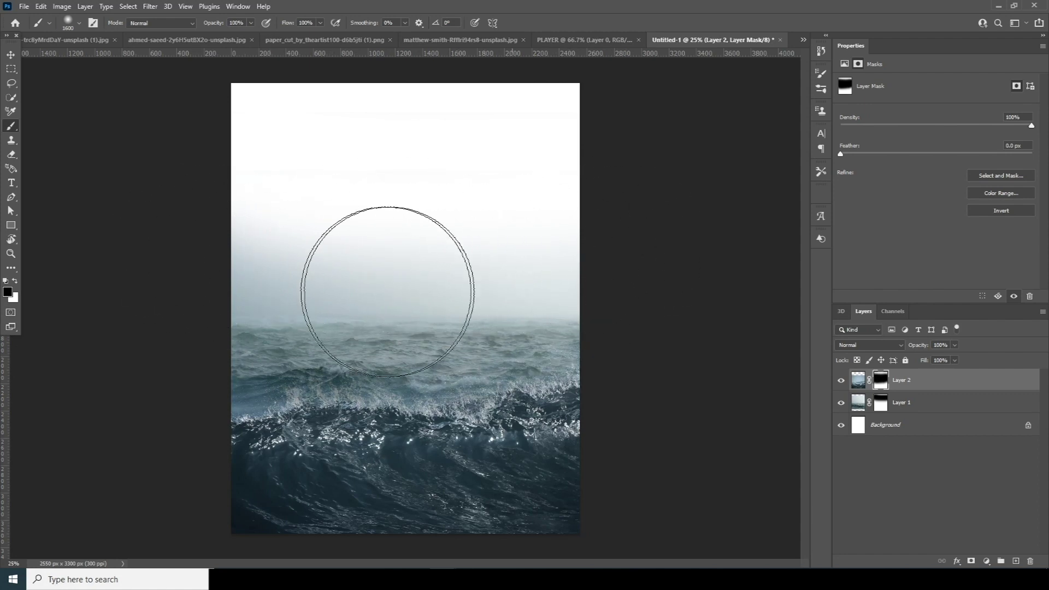
Reduce the opacity of the wave layer, Layer 2, to about 83%
left_click(859, 406)
left_click(859, 380)
left_click_drag(955, 345, 948, 362)
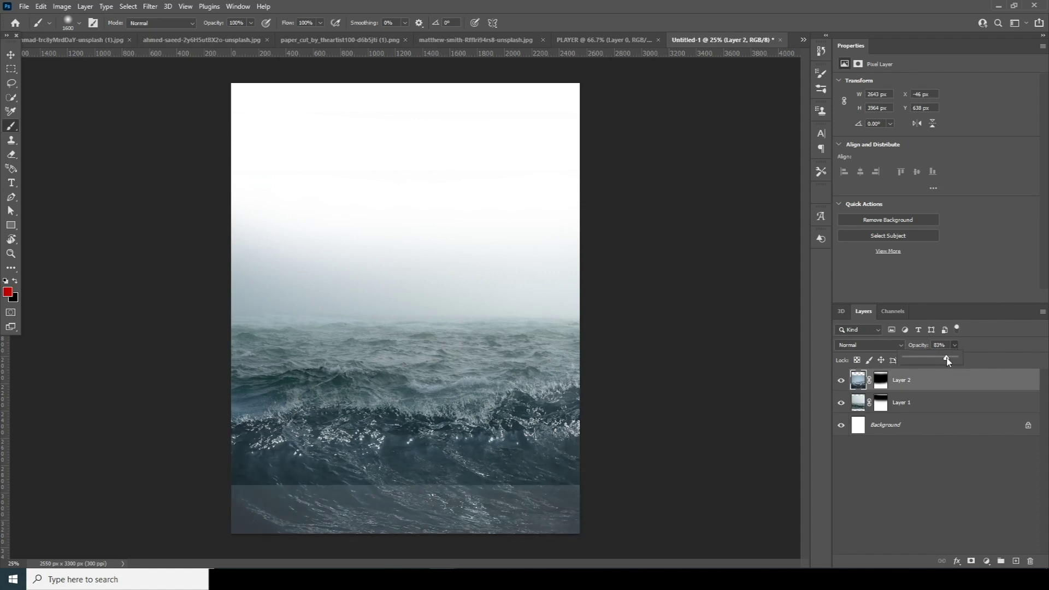
Enlarge the foggy sea layer, Layer 1, proportionally to about 127% so it reaches the page's lower edge
left_click(859, 404)
key("ctrl+t")
left_click_drag(758, 488, 843, 518)
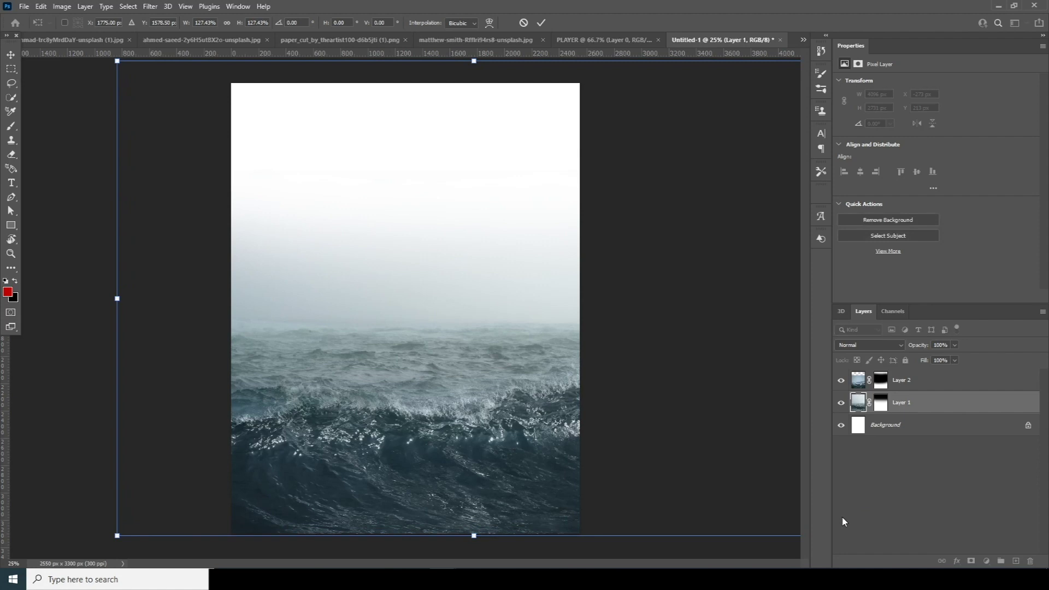
key("Return")
Copy the masked football player from the PLAYER document into the poster, between the foggy sea and wave layers
key("b")
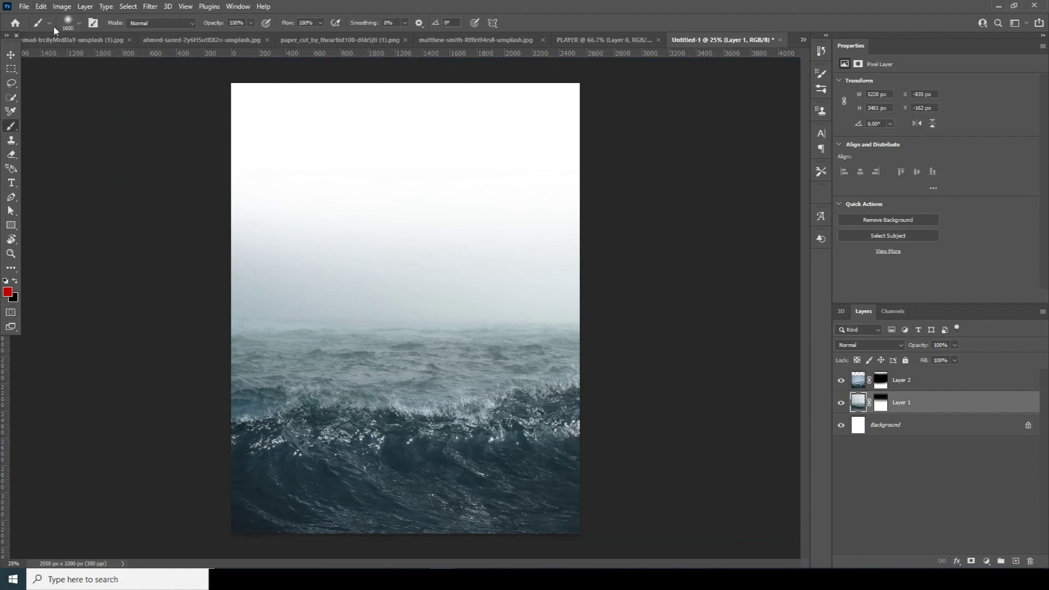
left_click(82, 40)
left_click(263, 40)
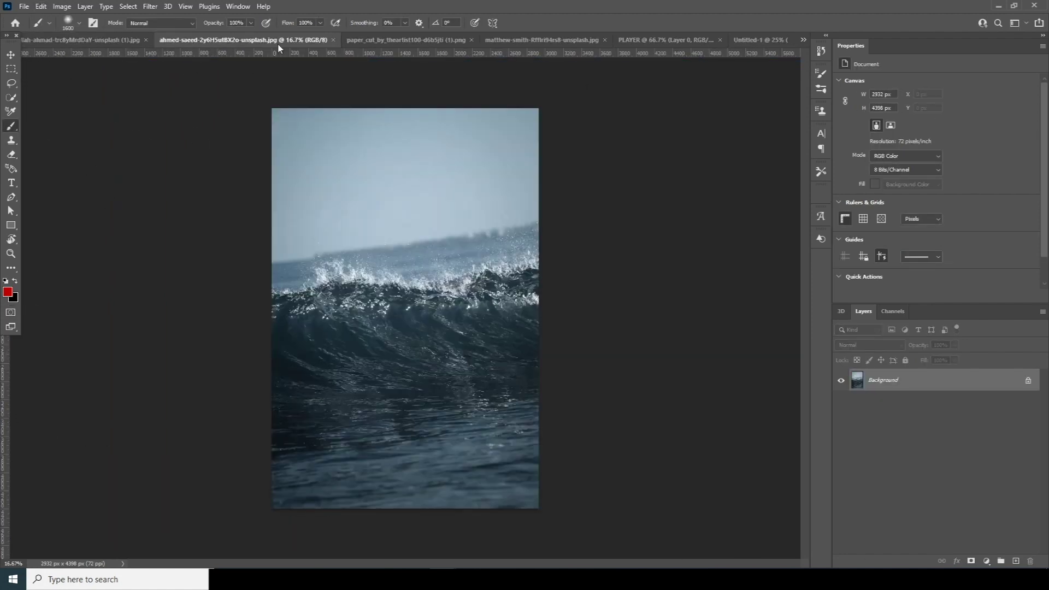
left_click(398, 44)
left_click(536, 44)
left_click(654, 43)
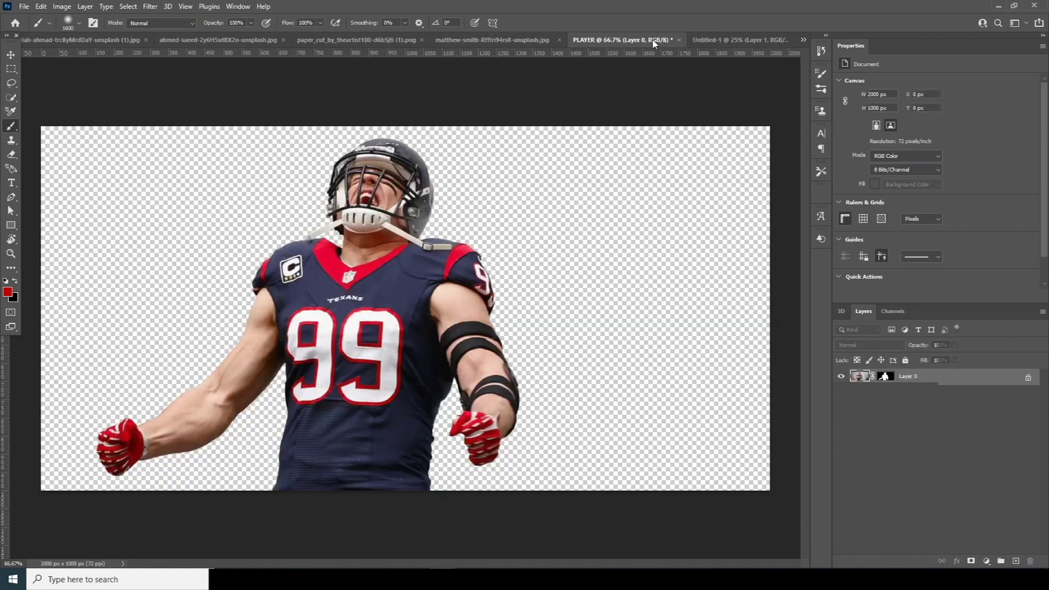
left_click(11, 55)
left_click_drag(432, 268, 716, 44)
left_click_drag(477, 255, 403, 395)
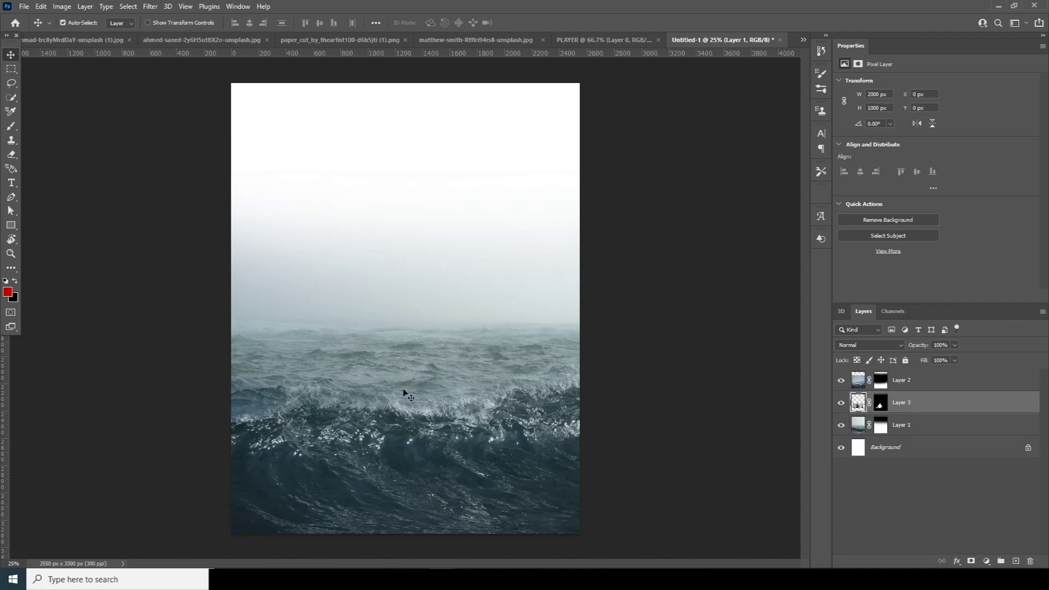
Scale the player up to about 180% and position him mid-page so his waist meets the wave crest
key("ctrl+t")
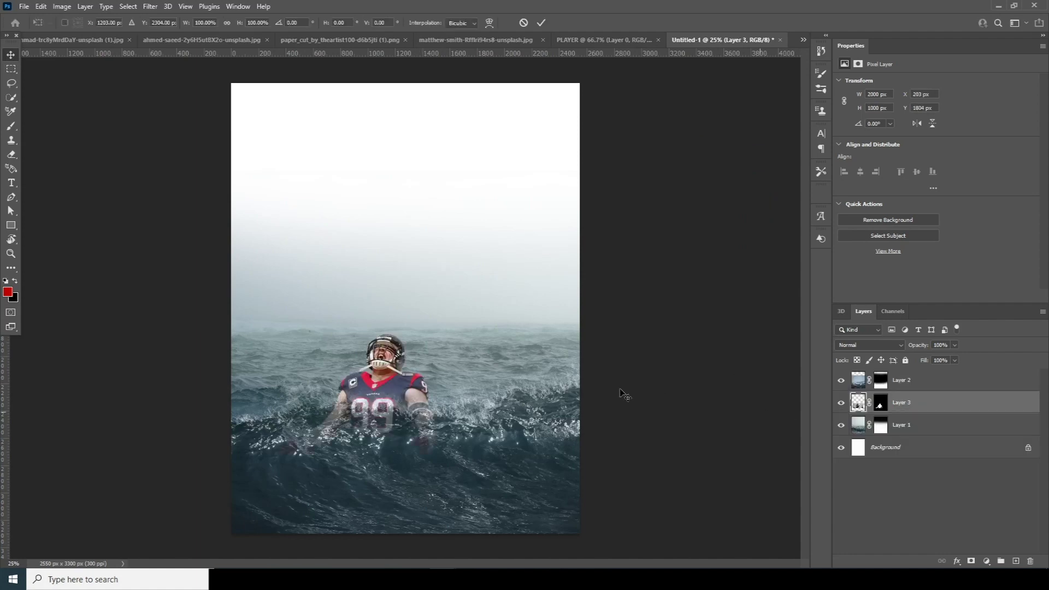
left_click_drag(530, 331, 630, 280)
left_click_drag(450, 373, 501, 263)
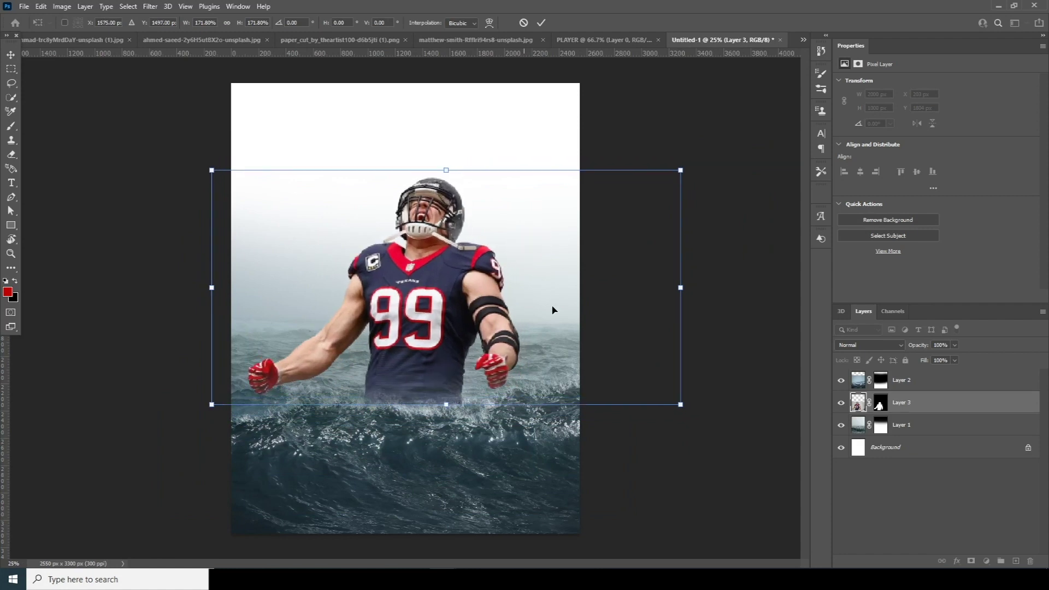
left_click_drag(682, 408, 709, 421)
left_click_drag(450, 351, 459, 344)
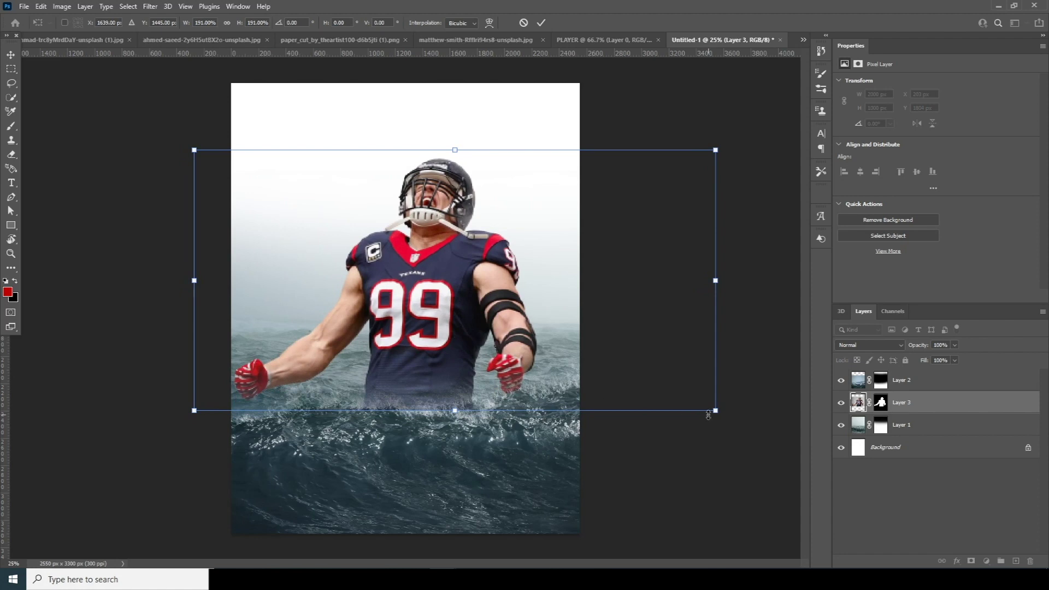
left_click_drag(717, 412, 701, 403)
left_click_drag(435, 319, 432, 318)
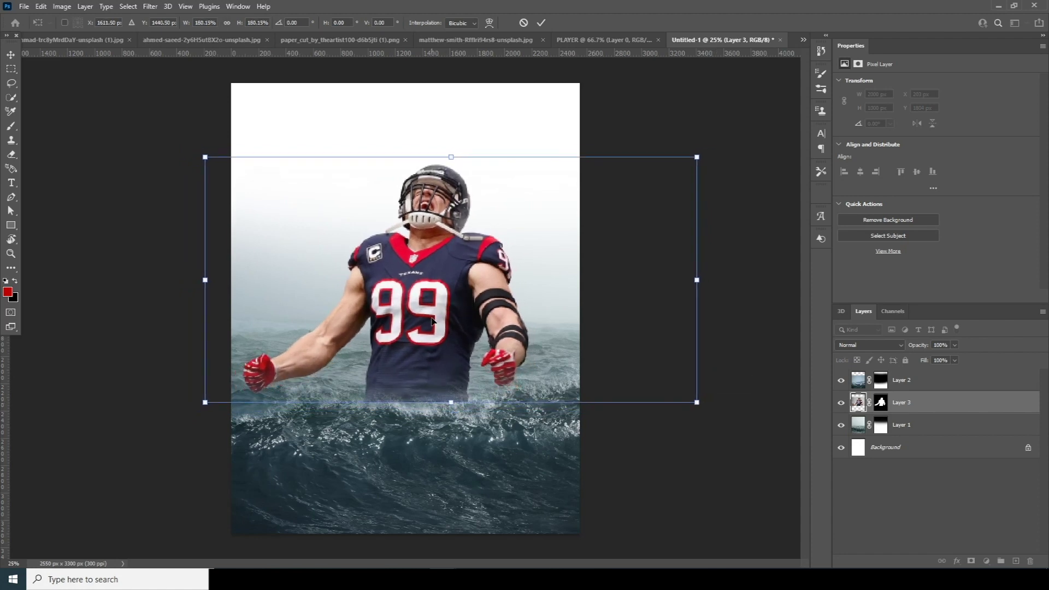
key("Return")
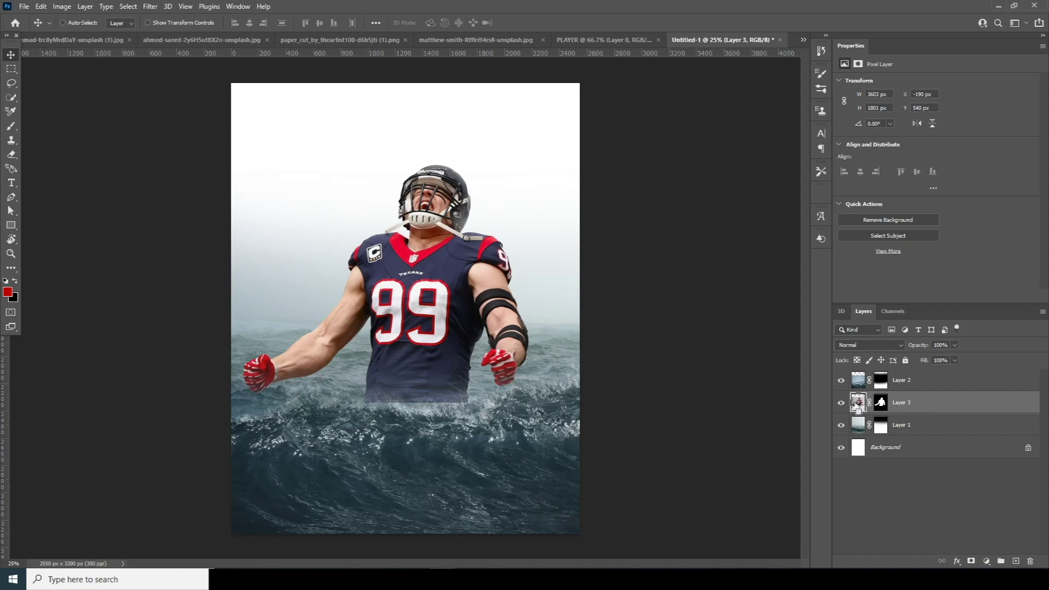
Group the player layer under the name "palyer" and add a layer mask to the group for brushing
key("ctrl+g")
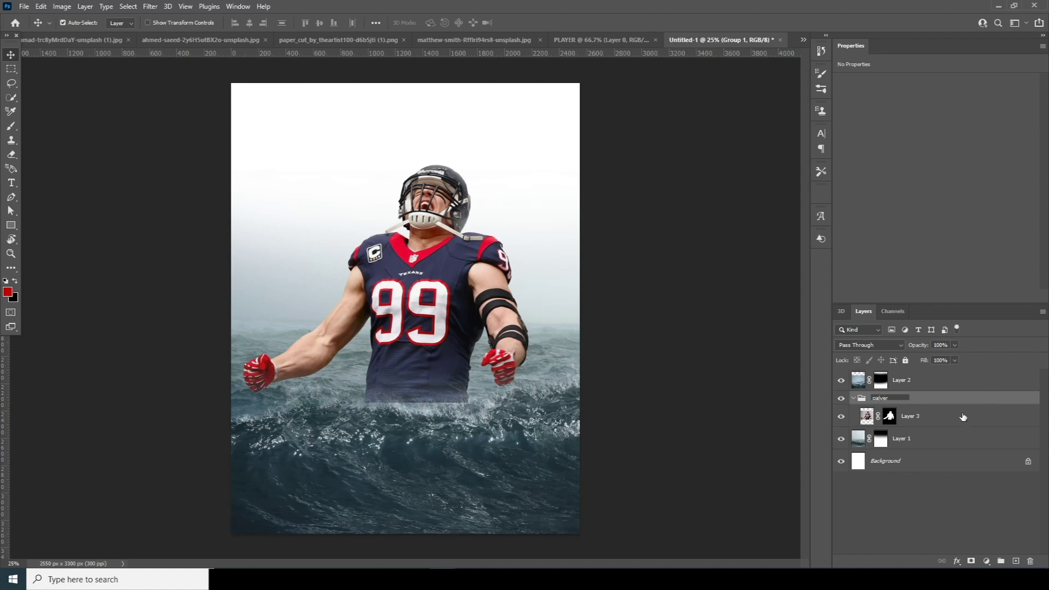
left_click(856, 399)
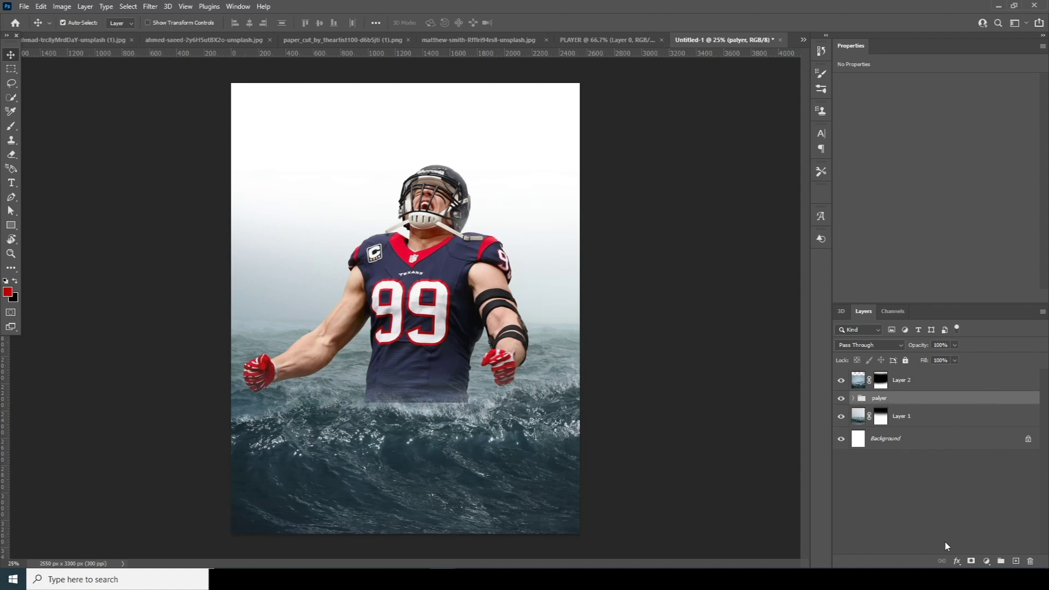
left_click(973, 562)
key("b")
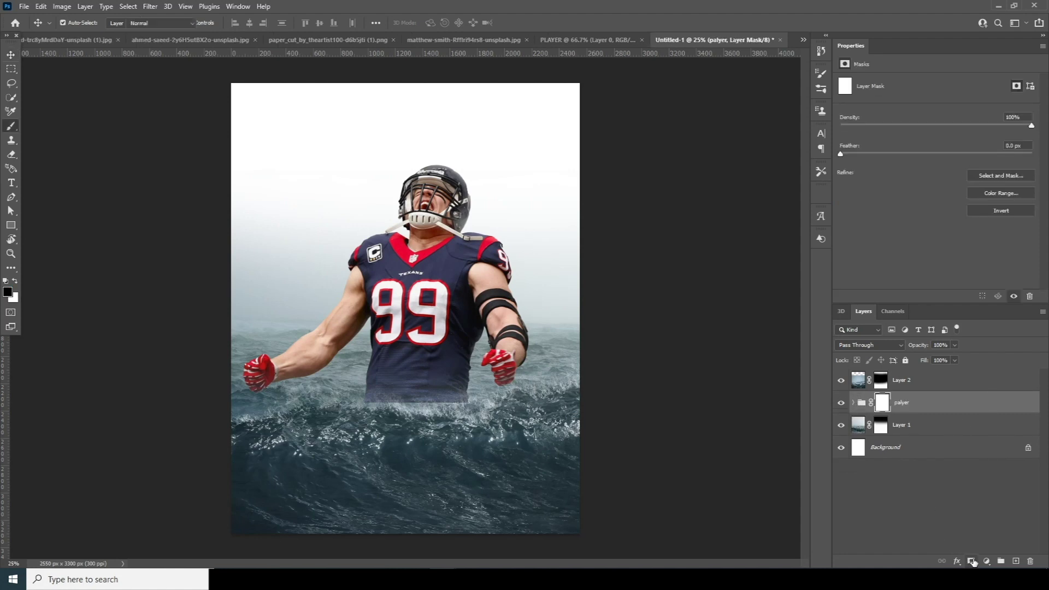
Paint black on the palyer group's mask with the 1300 px splash brush to break up the player's waist edge at the wave
left_click(79, 24)
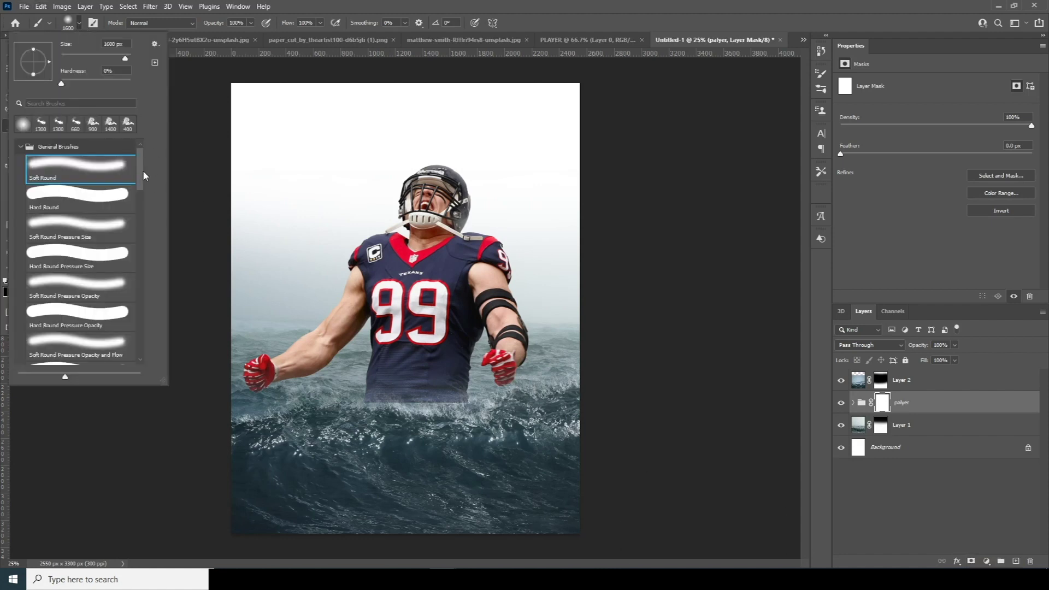
left_click(44, 127)
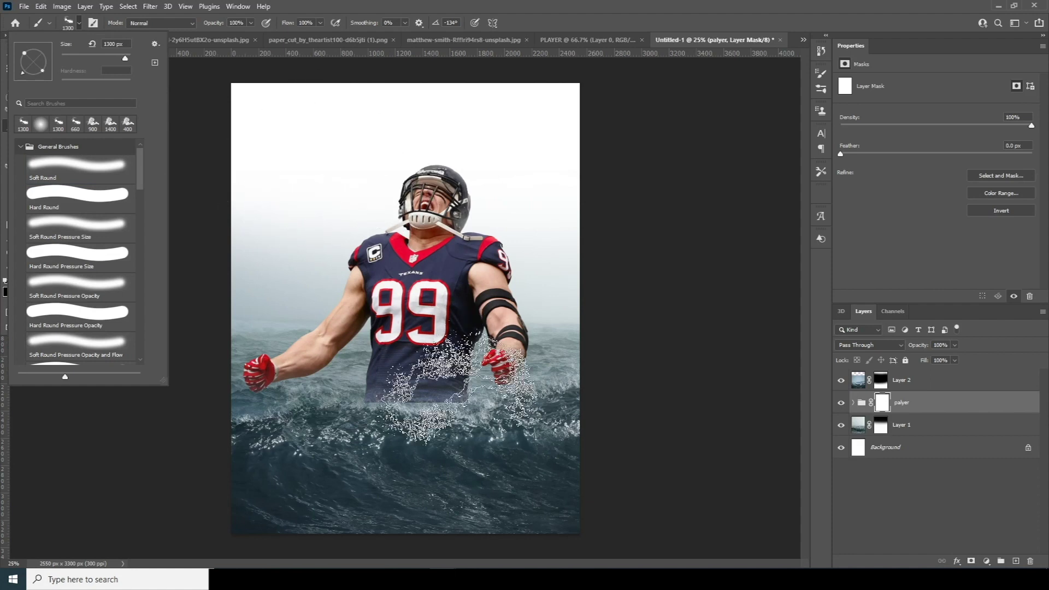
key("Escape")
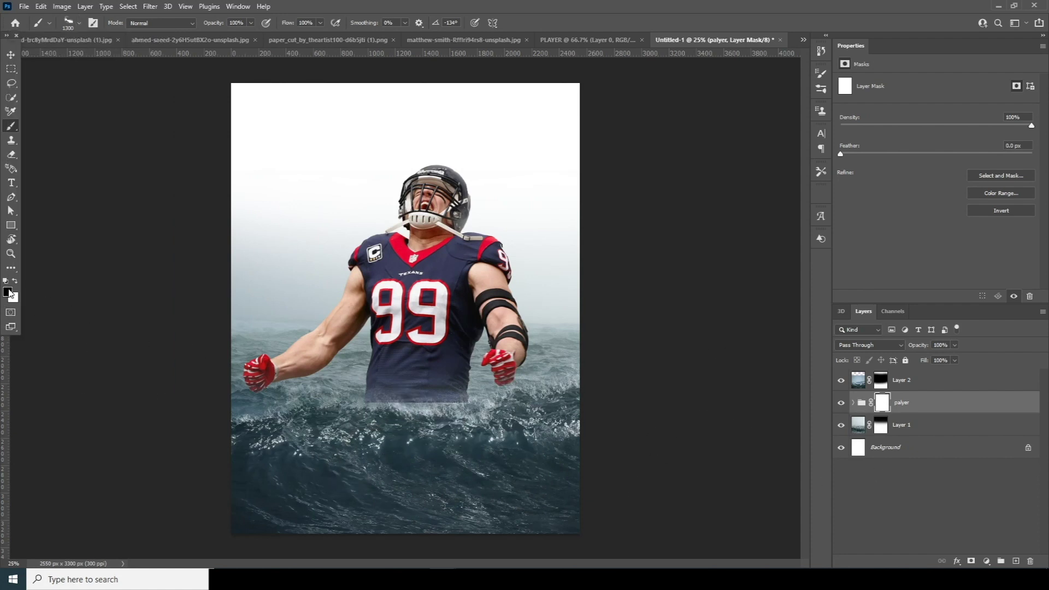
left_click(349, 421)
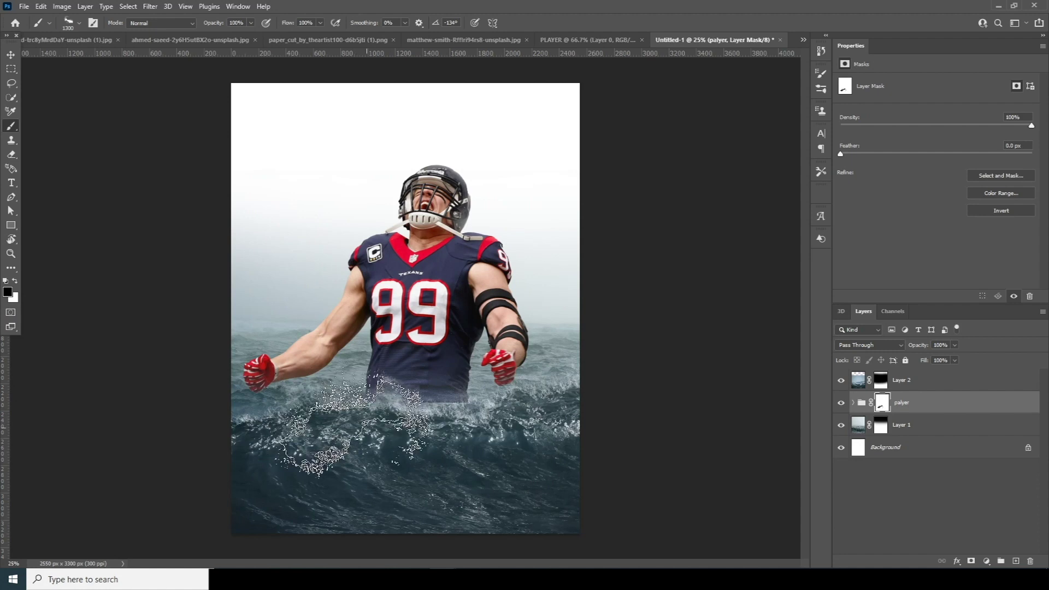
left_click(426, 413)
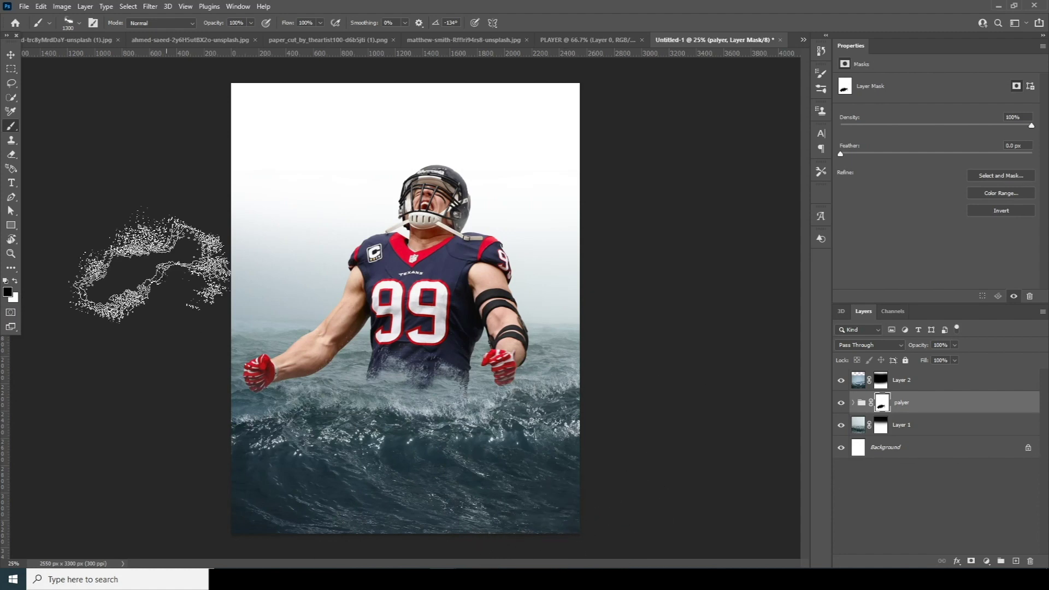
Add a new layer above the palyer group and choose the 400 px splash brush, enlarging it to about 1100 px
left_click(15, 281)
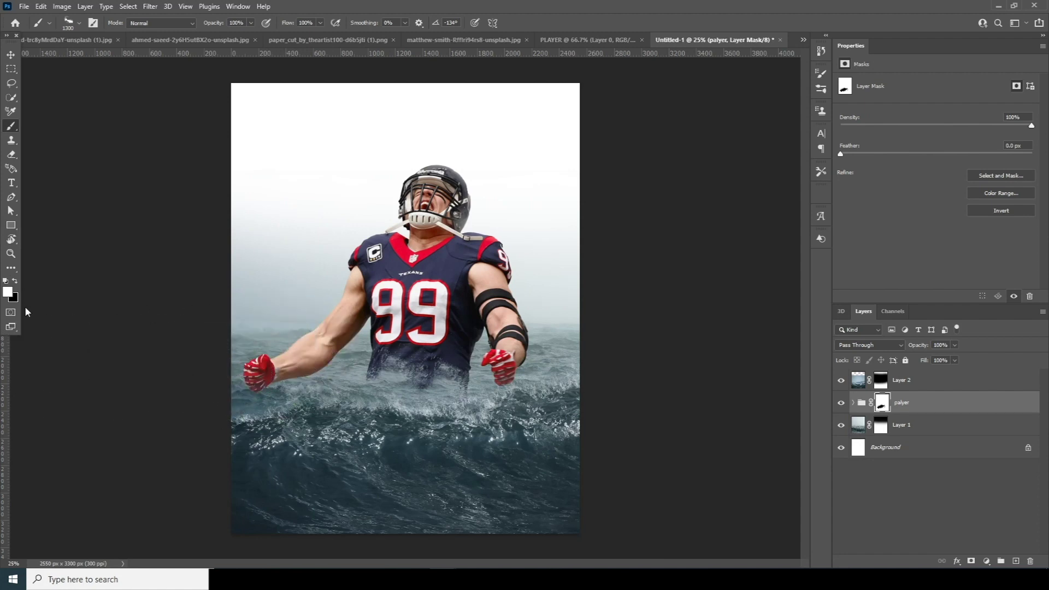
left_click(863, 404)
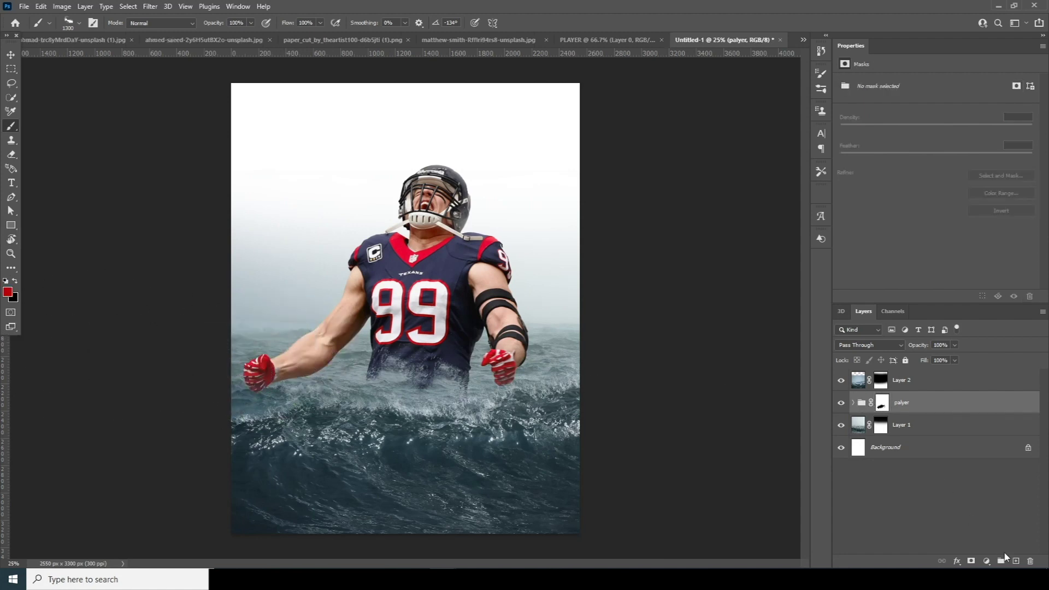
left_click(1015, 561)
left_click(78, 23)
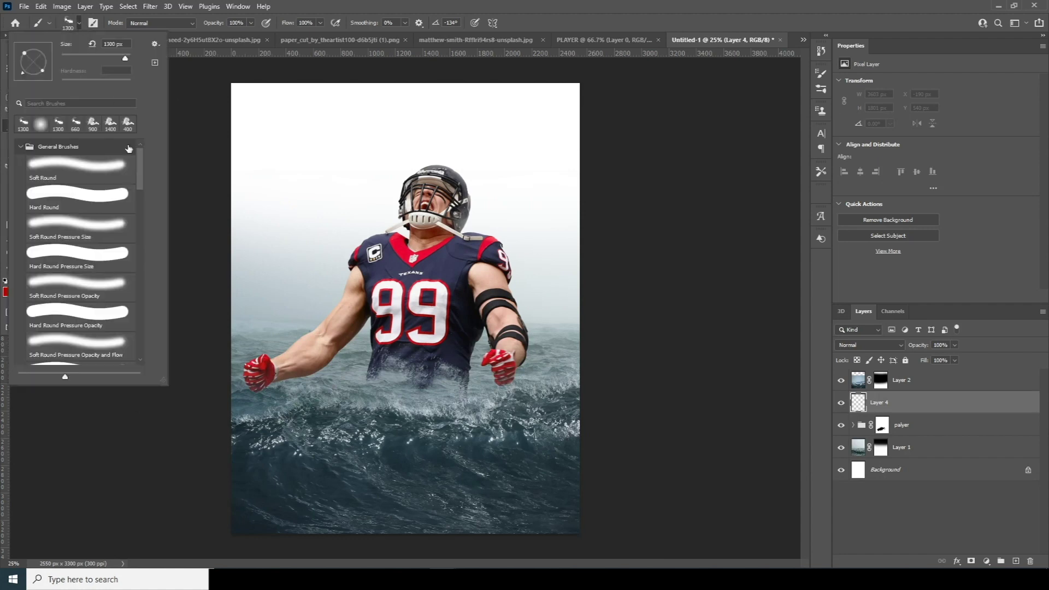
left_click(128, 124)
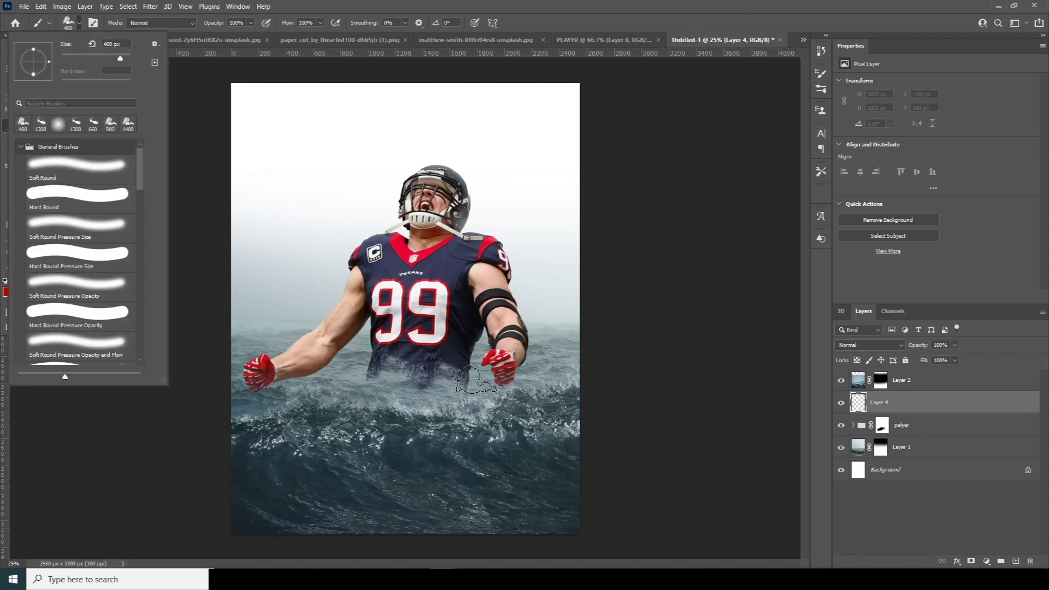
left_click(854, 407)
key("bracketright")
key("bracketright")
key("bracketright")
key("bracketright")
key("bracketright")
key("bracketright")
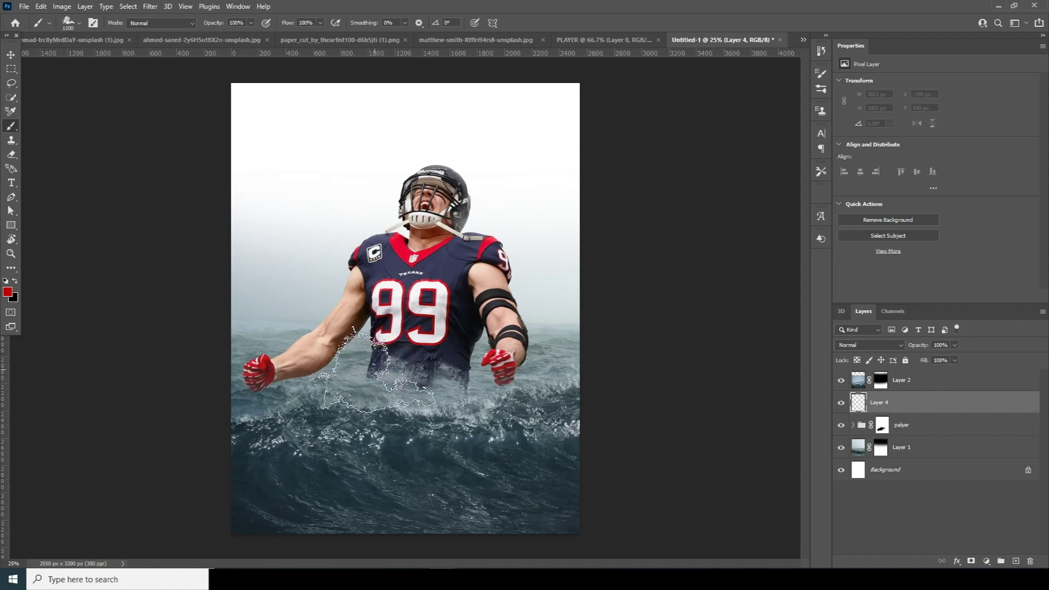
Set the foreground colour to #edf3f4 and stamp a 1400 px water splash beside the player's waist on the new layer
left_click(8, 292)
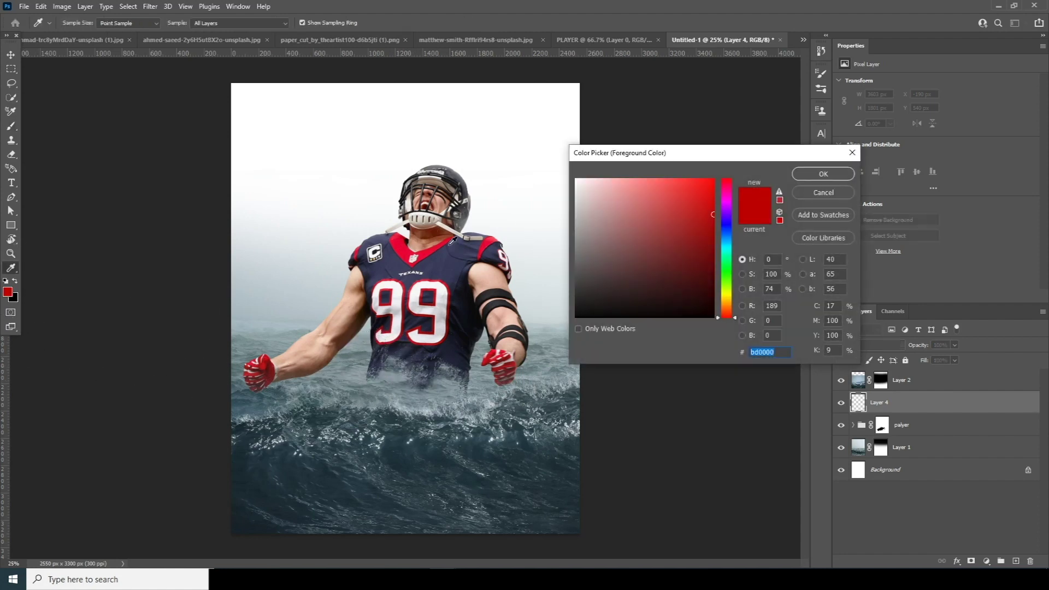
left_click(527, 285)
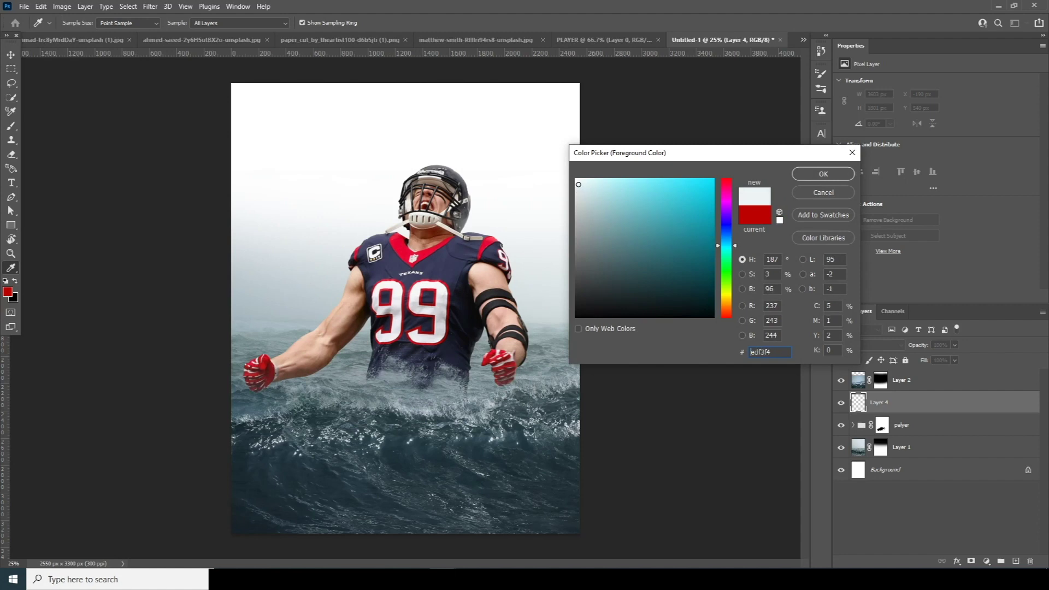
left_click(823, 174)
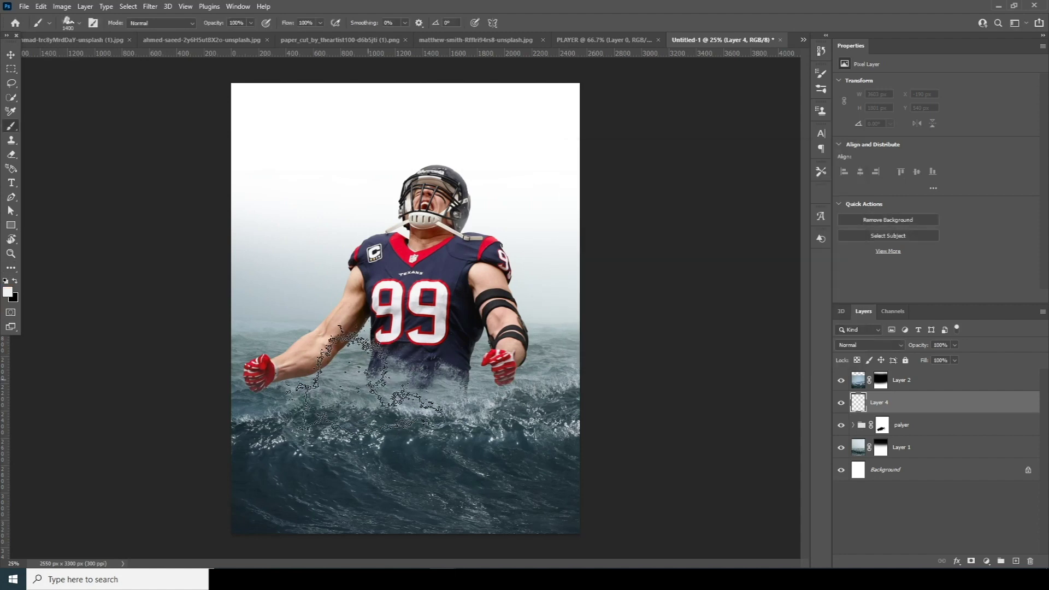
left_click(372, 381)
Add another layer below the wave layer and stamp more water spray across the player's waist with a different splash brush
key("bracketleft")
key("bracketleft")
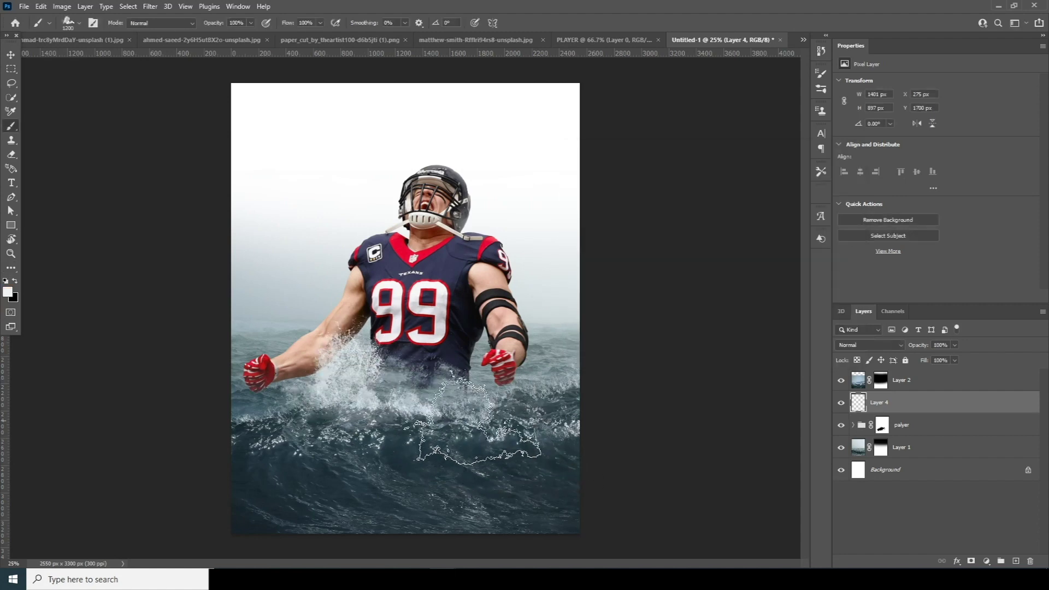
key("bracketleft")
key("bracketleft")
key("bracketleft")
key("bracketleft")
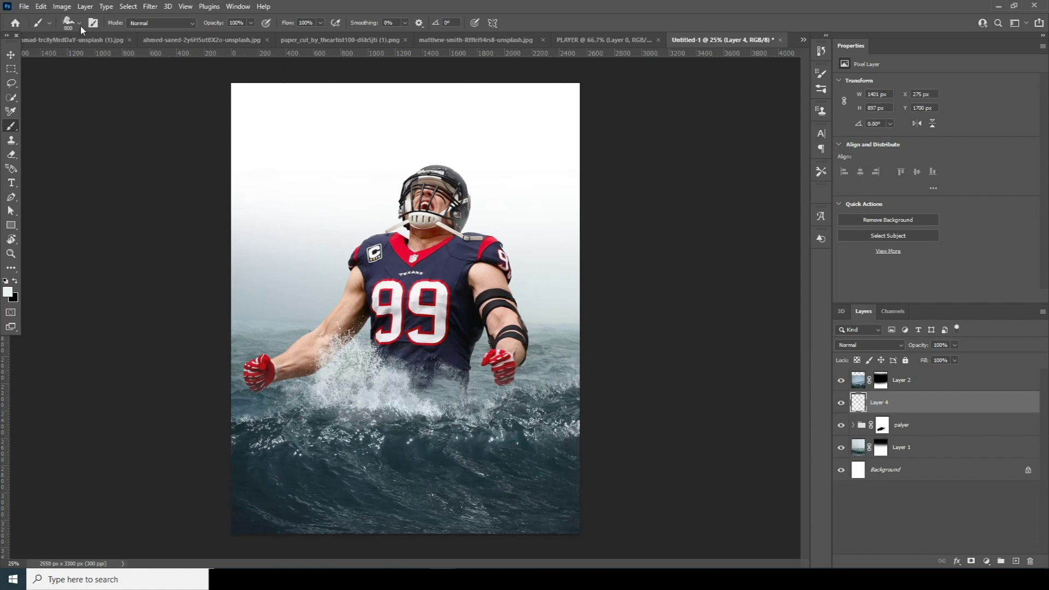
left_click(81, 25)
left_click(125, 139)
left_click(1016, 562)
left_click(436, 367)
key("ctrl+z")
left_click(81, 25)
double_click(60, 164)
key("bracketleft")
left_click(260, 453)
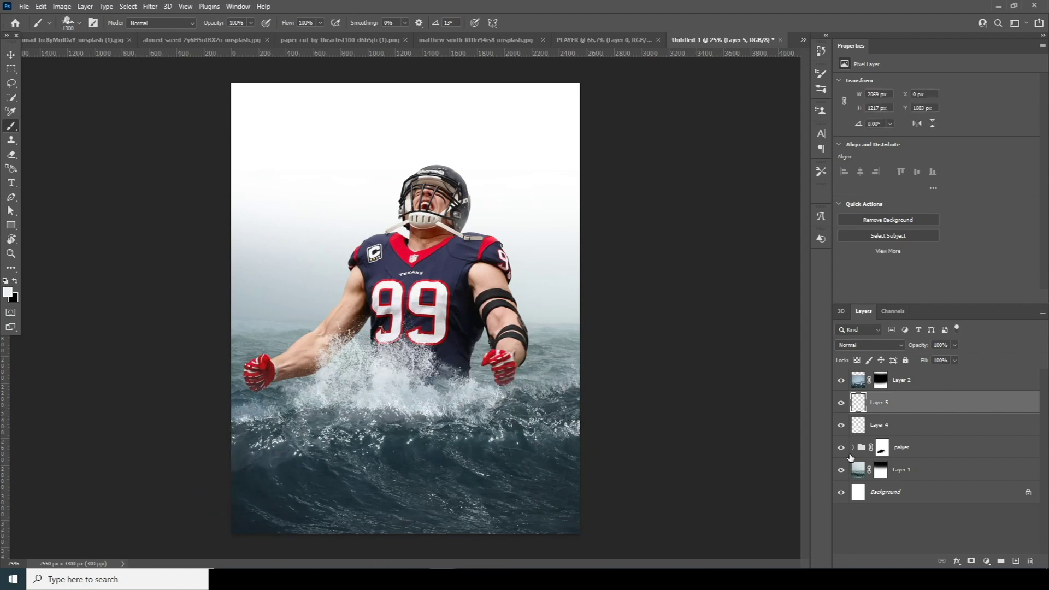
Add a layer above the wave layer and stamp white splashes along the wave crest in front of the player
left_click(1016, 561)
left_click(467, 408)
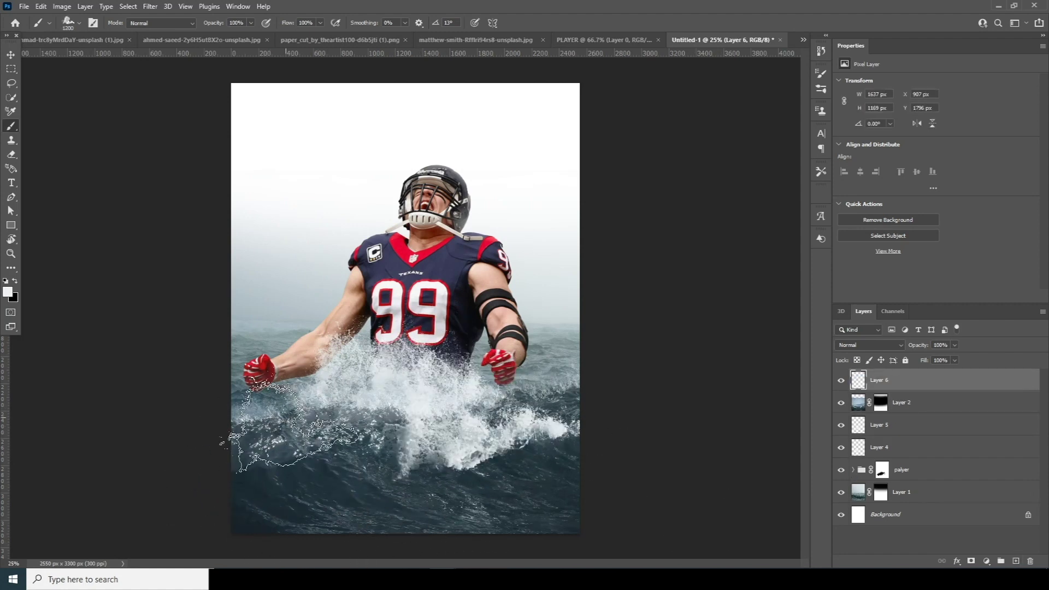
Add a layer between Layer 1 and the palyer group and stamp 1400 to 1700 px splashes behind the player's arms
left_click(990, 493)
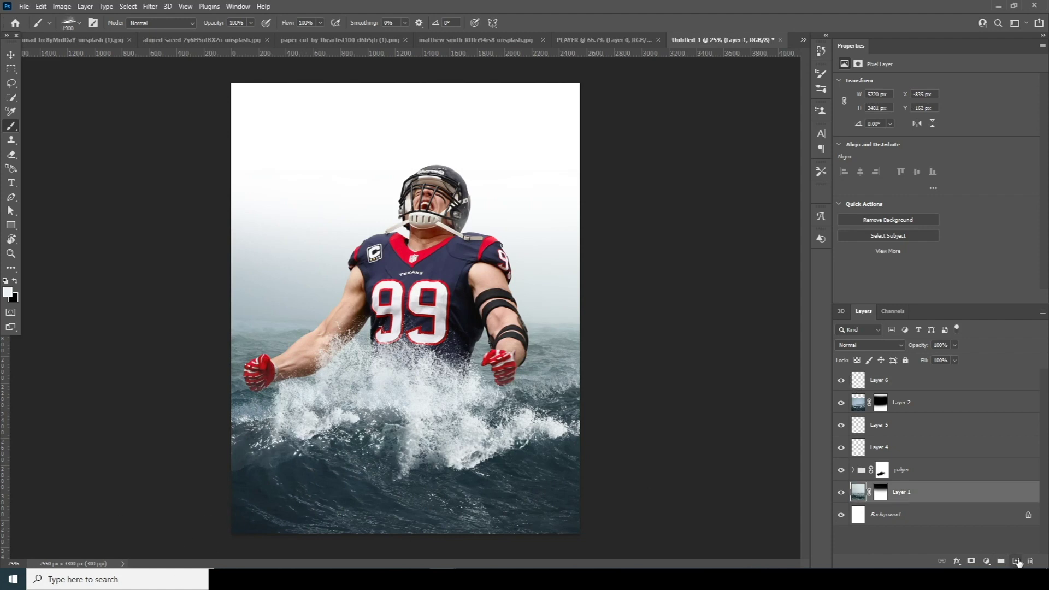
left_click(1016, 561)
left_click(73, 23)
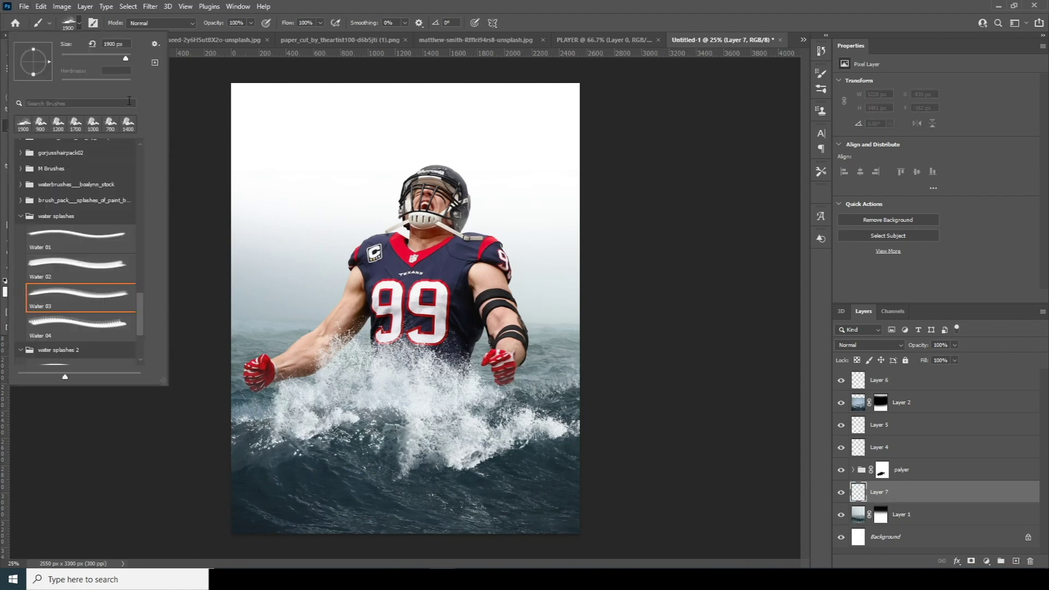
left_click(129, 124)
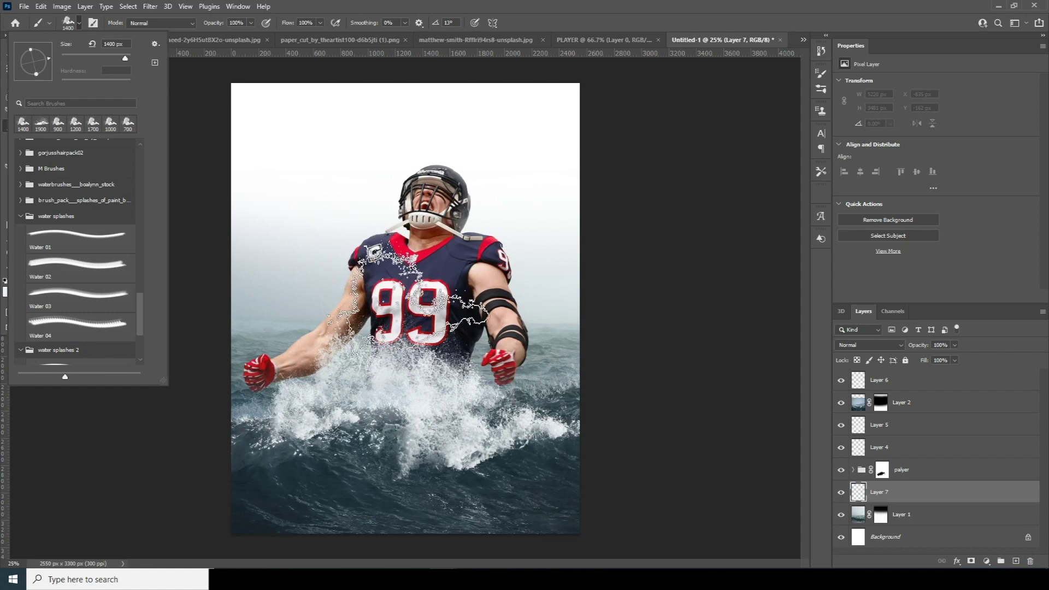
left_click(388, 304)
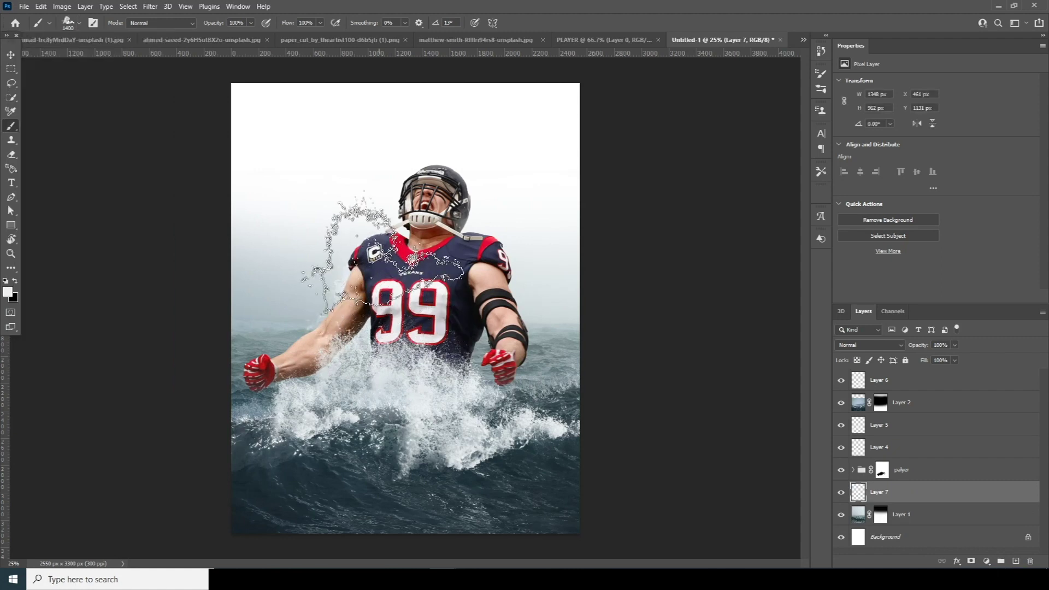
key("bracketright")
key("bracketright")
left_click(344, 320)
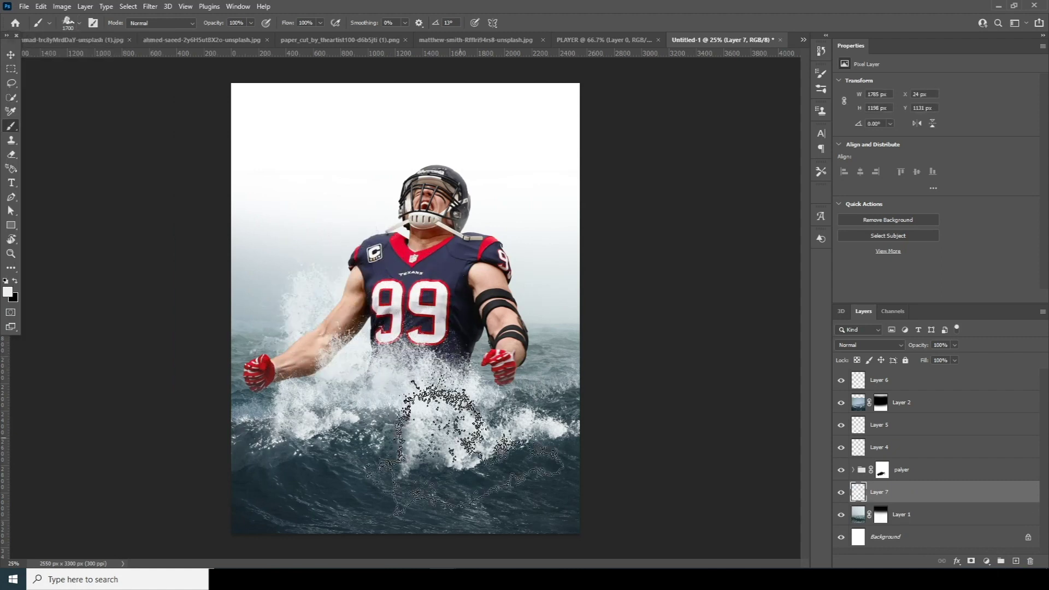
key("bracketleft")
key("bracketleft")
left_click(478, 339)
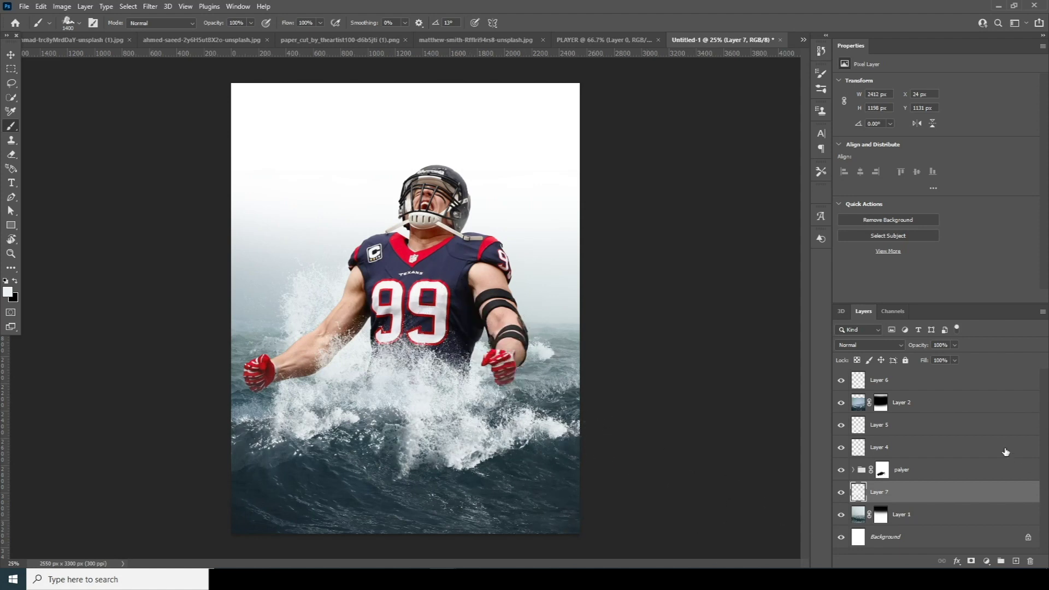
Copy the dark cloudy sky photo into the poster and place its layer between Layer 1 and the Background
left_click(11, 55)
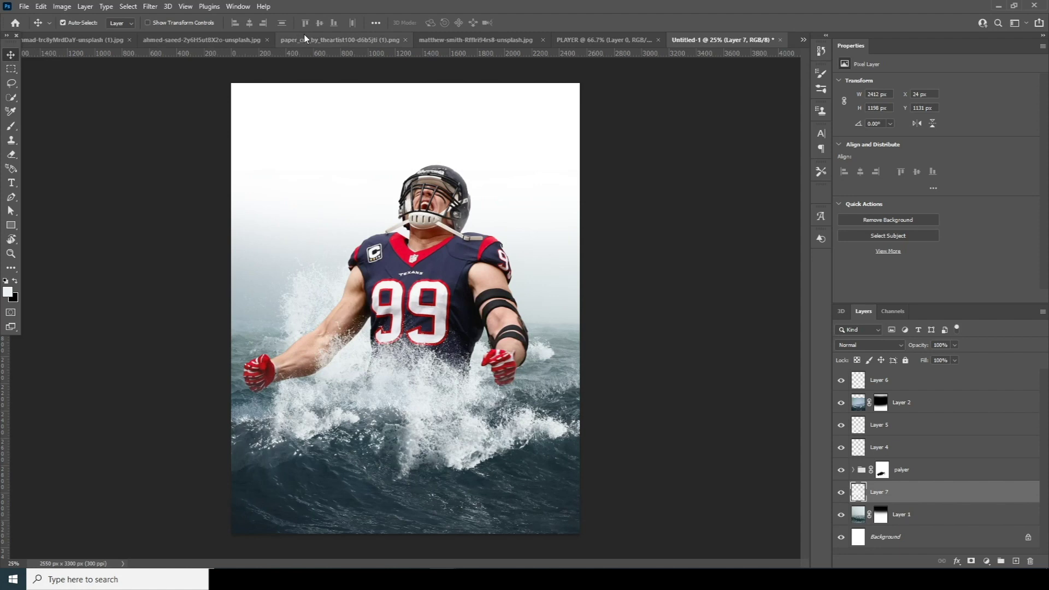
left_click(310, 40)
left_click(547, 41)
left_click(680, 41)
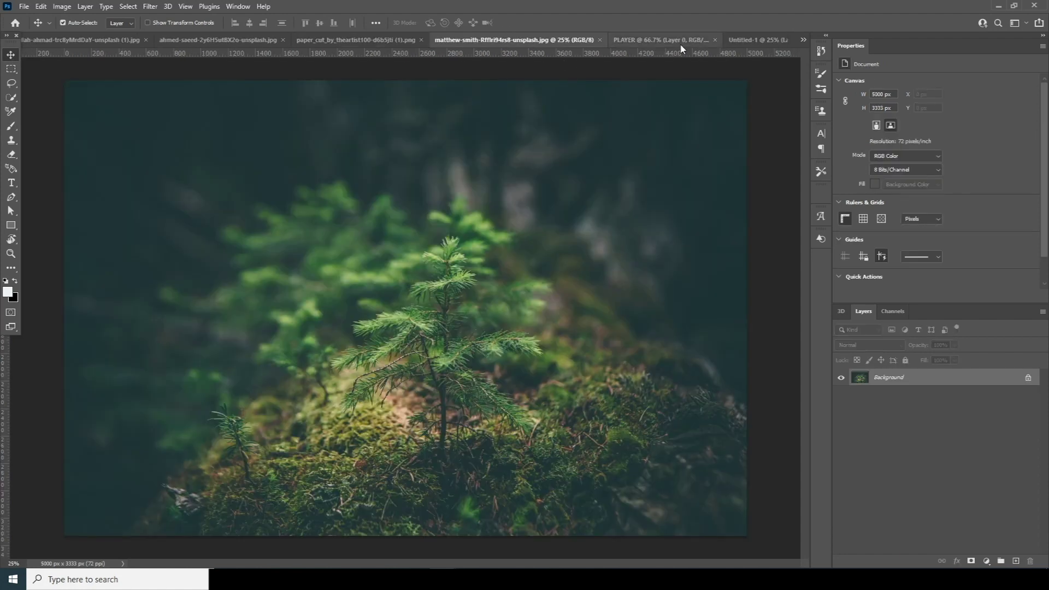
left_click(738, 40)
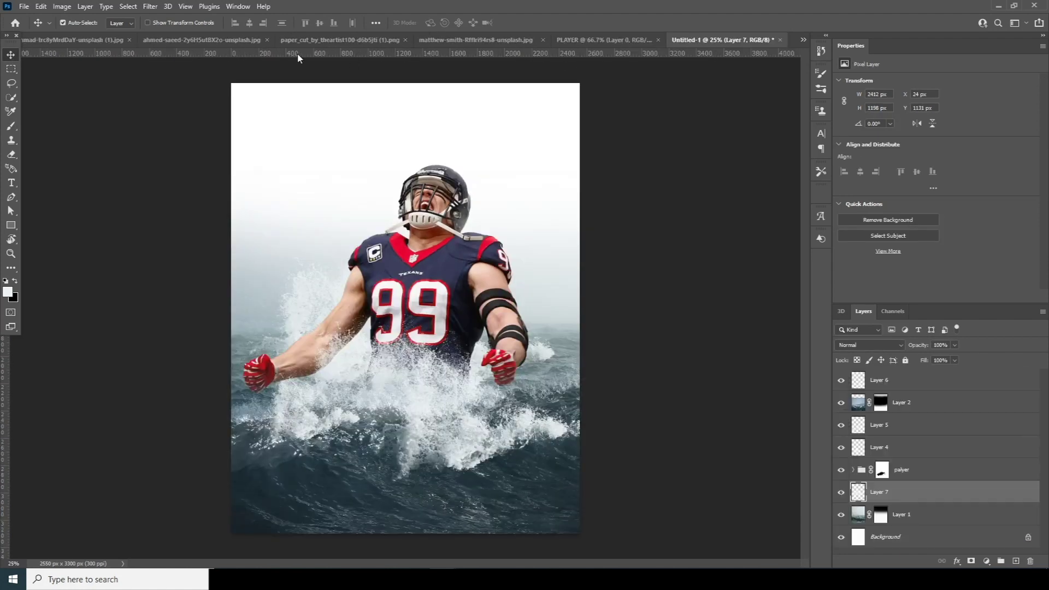
left_click(159, 40)
left_click(80, 40)
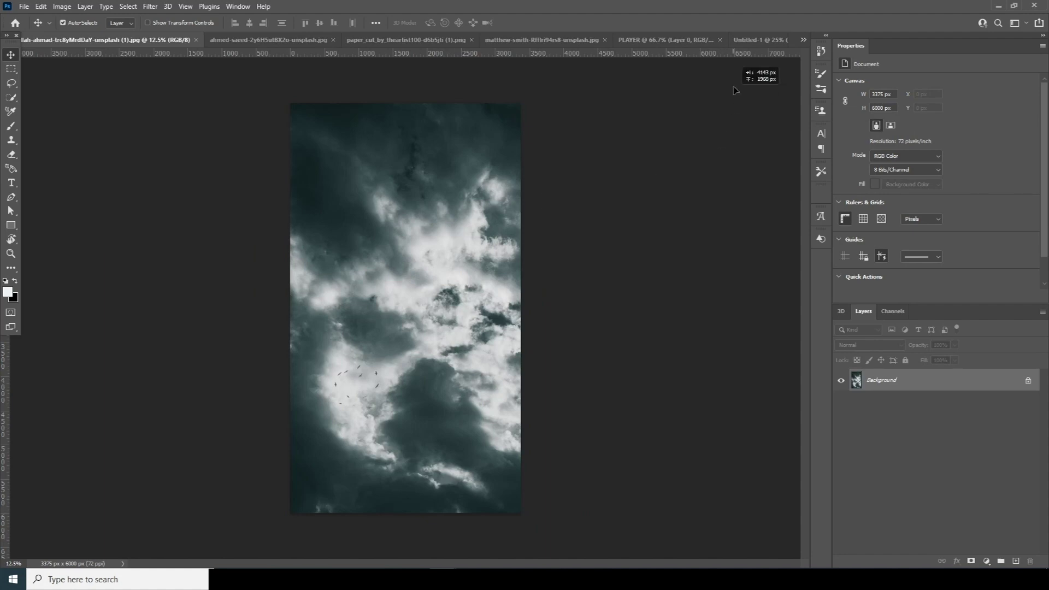
left_click(746, 41)
key("ctrl+v")
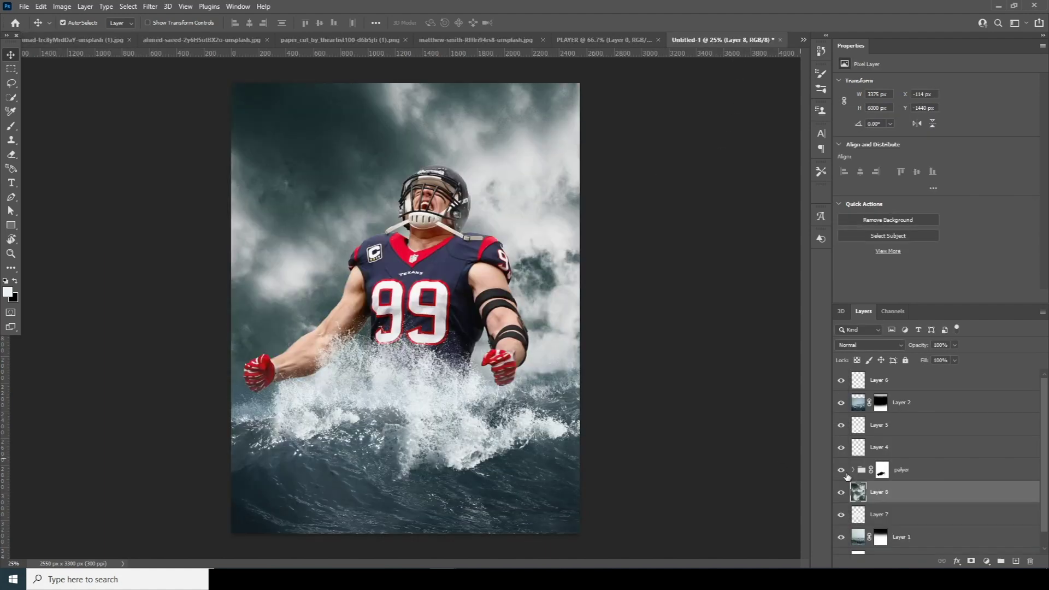
left_click_drag(856, 499, 897, 557)
Scale the cloudy sky layer to about 82% and move it up to fill the page behind the player
key("ctrl+t")
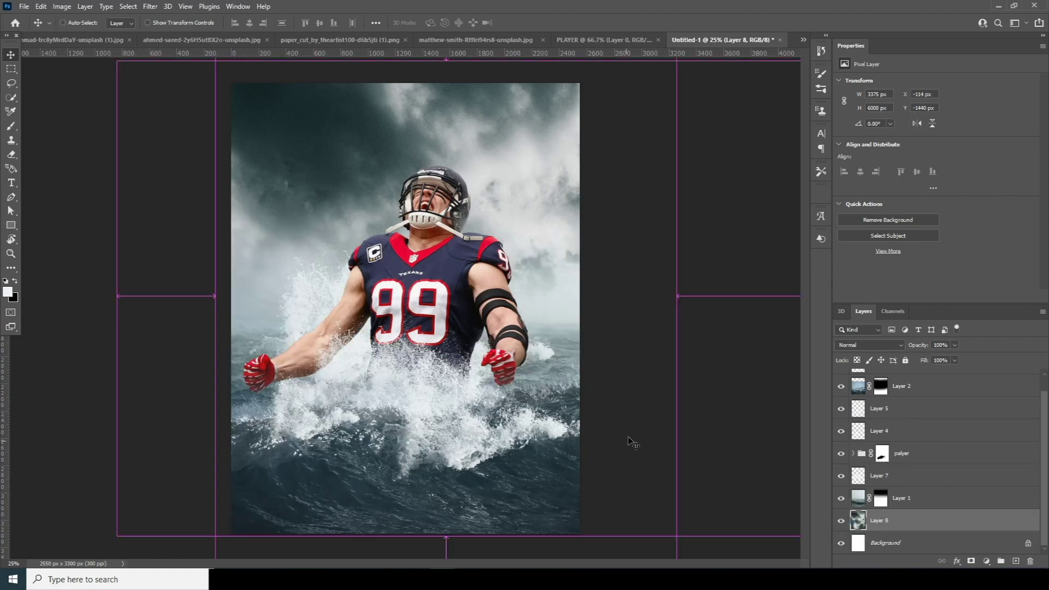
key("ctrl+minus")
key("ctrl+minus")
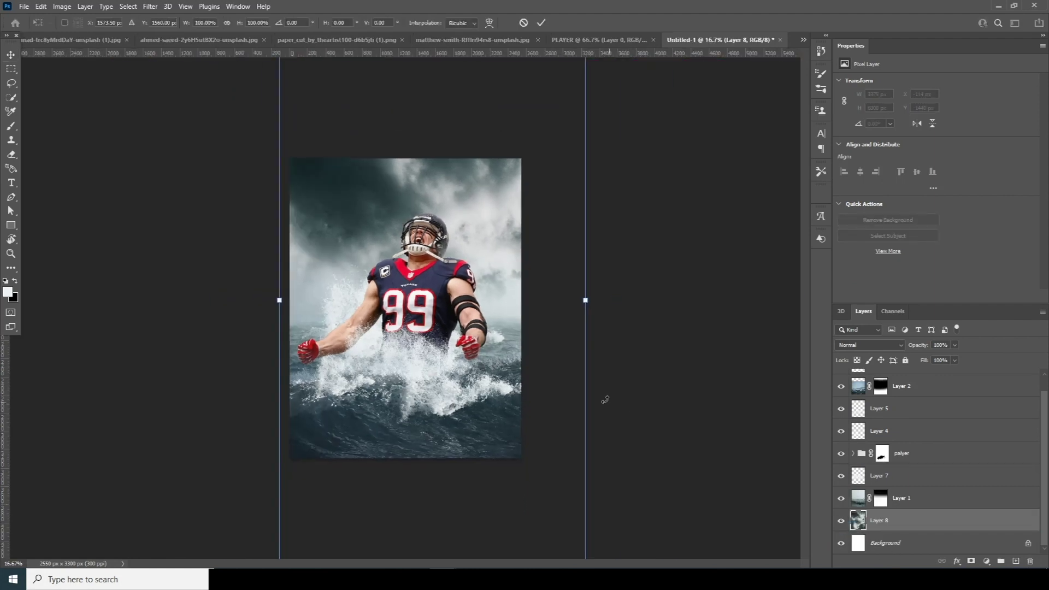
left_click_drag(540, 97, 513, 145)
left_click_drag(469, 217, 446, 121)
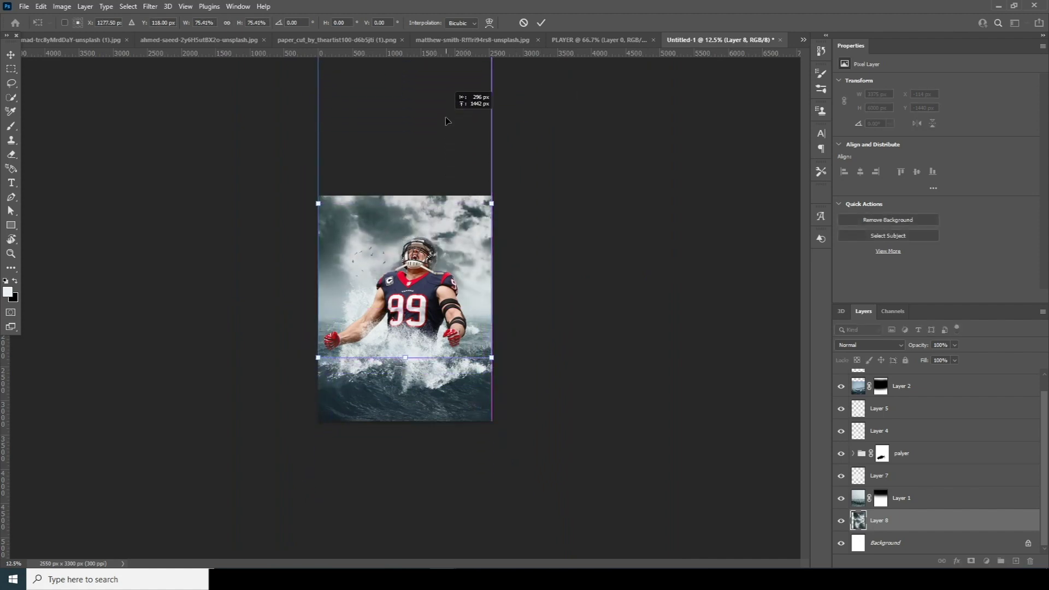
left_click_drag(499, 360, 508, 369)
left_click_drag(470, 339, 470, 342)
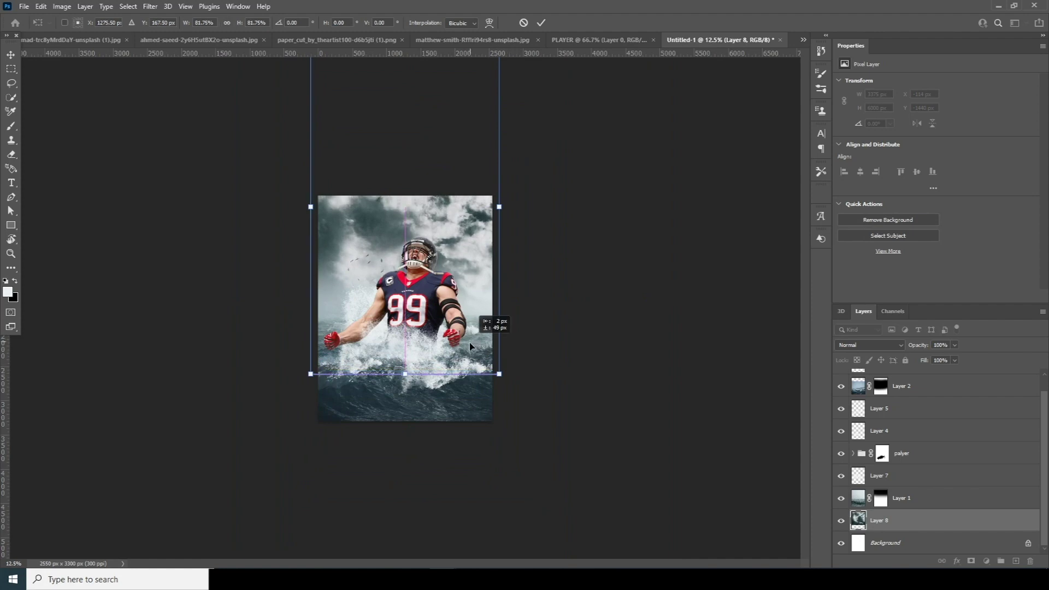
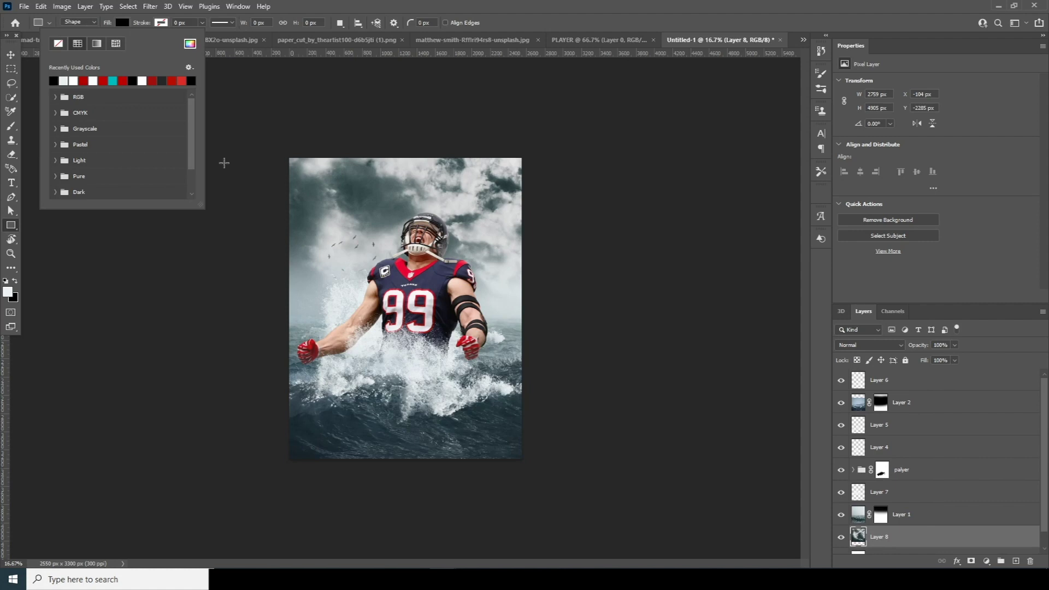
Draw a thin black rectangle about 3484 by 13 px across the page's upper edge, above Layer 6
left_click(866, 383)
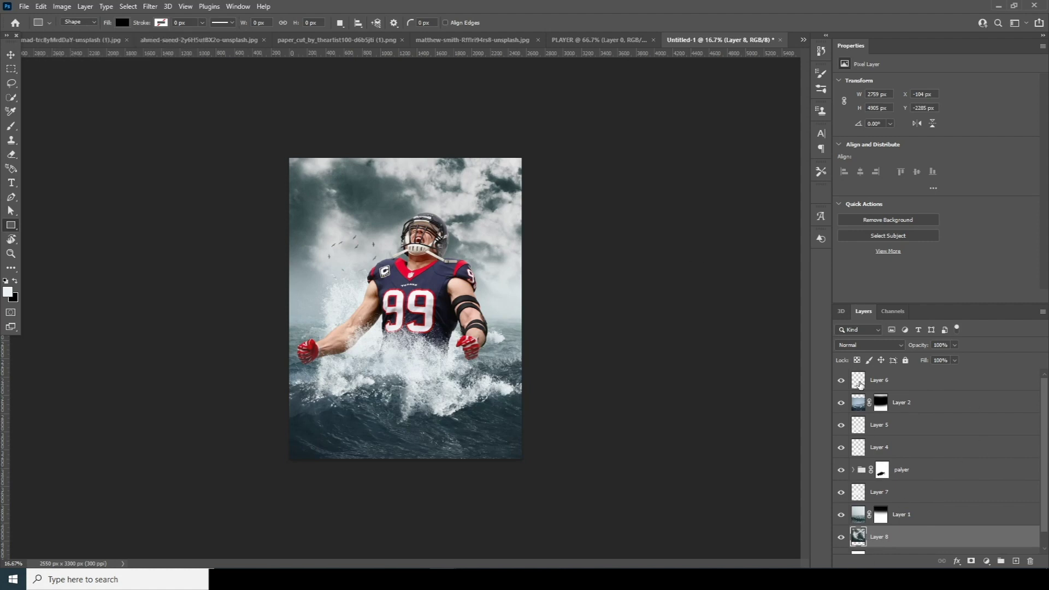
left_click(866, 381)
left_click_drag(248, 160, 566, 161)
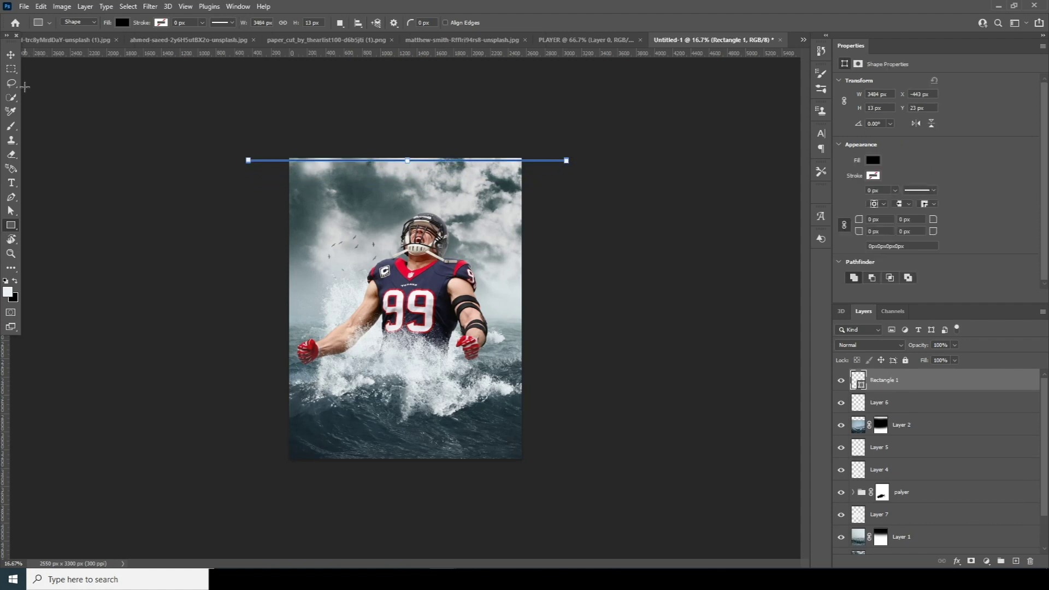
Move the black line to the page's upper edge at Y 0 px and place a duplicate below it at Y 18 px
left_click(11, 54)
key("ctrl+plus")
key("ctrl+plus")
key("ctrl+plus")
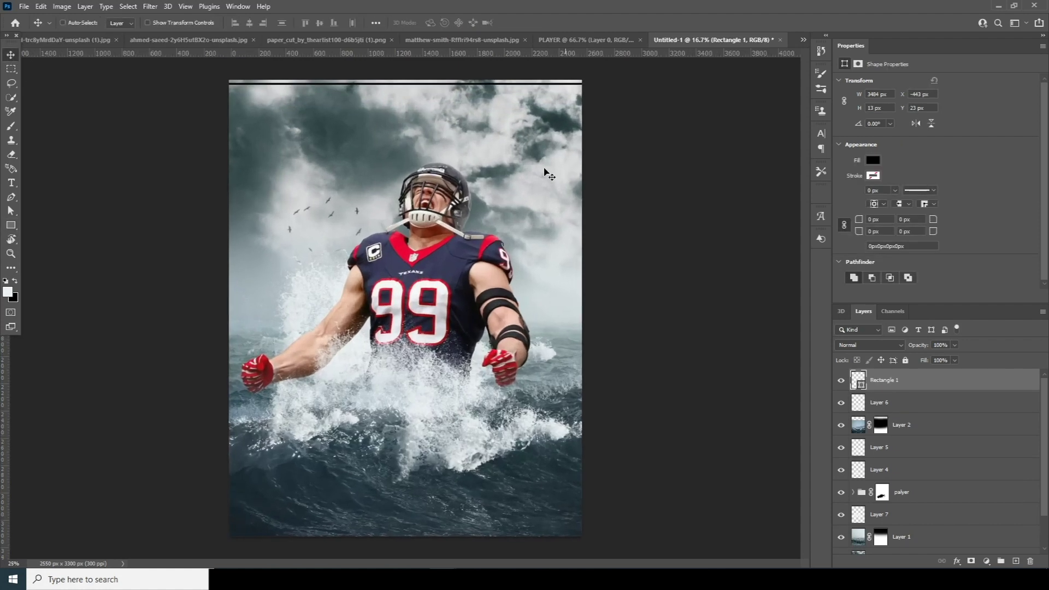
left_click_drag(355, 107, 364, 359)
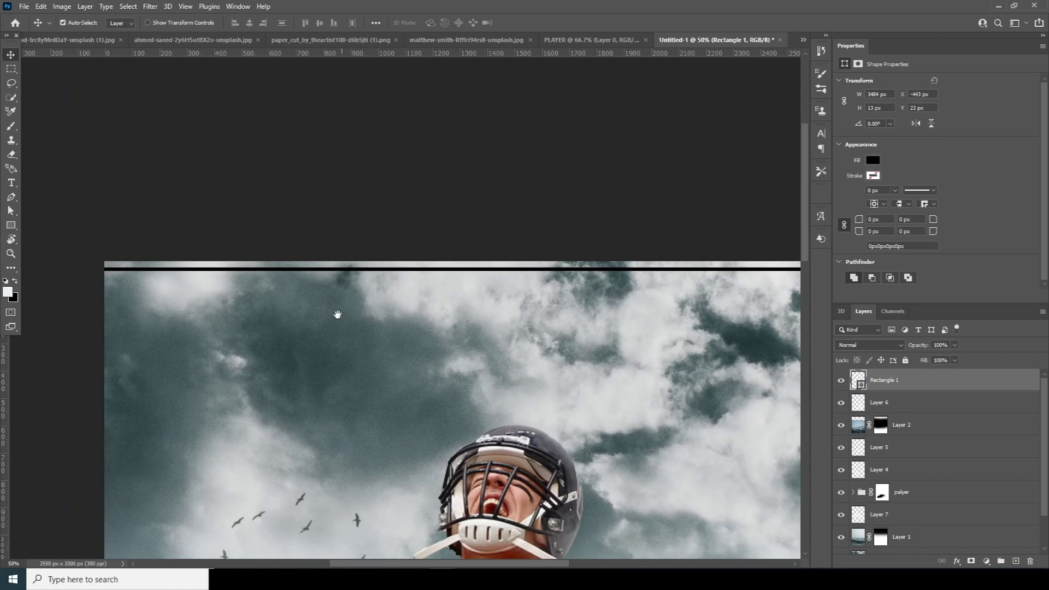
left_click_drag(313, 271, 315, 272)
left_click(865, 407, "shift")
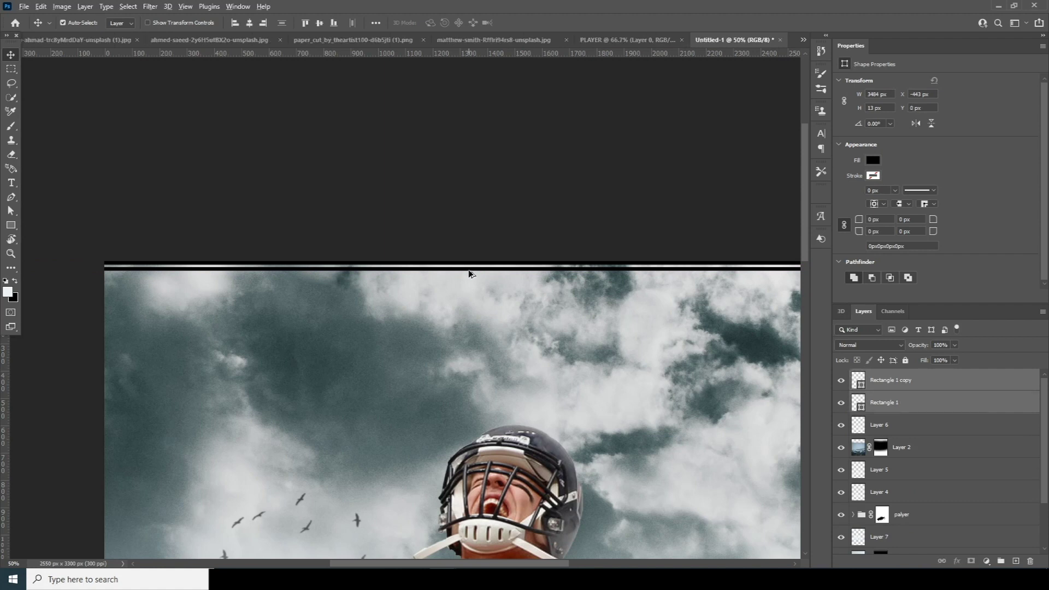
left_click(894, 404)
left_click(861, 384)
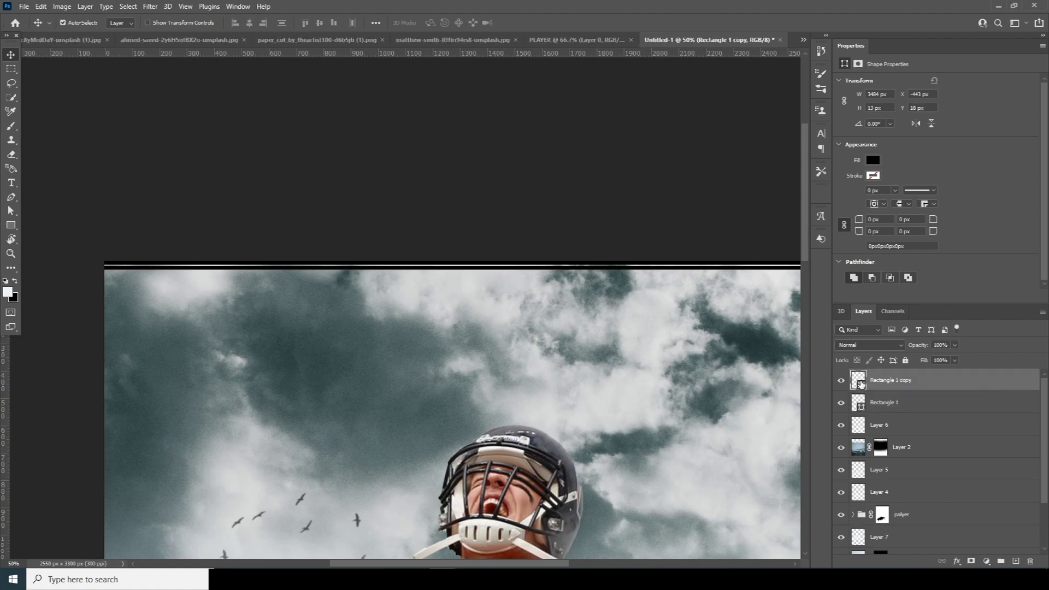
Duplicate the two black lines directly below, and duplicate the resulting four to make eight evenly spaced stripes
left_click(861, 409, "shift")
left_click_drag(413, 271, 412, 284)
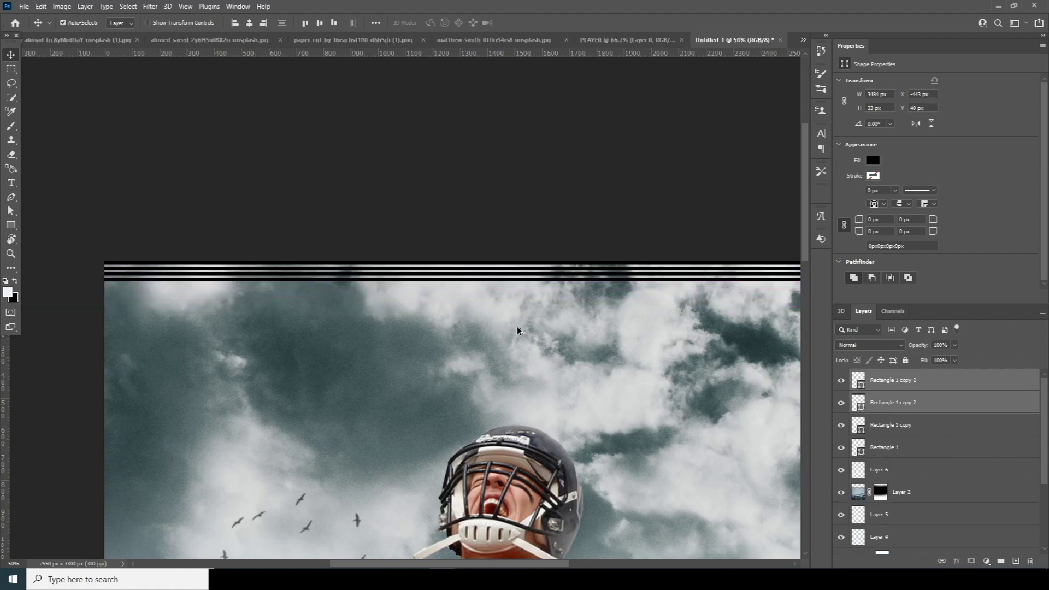
left_click(858, 455)
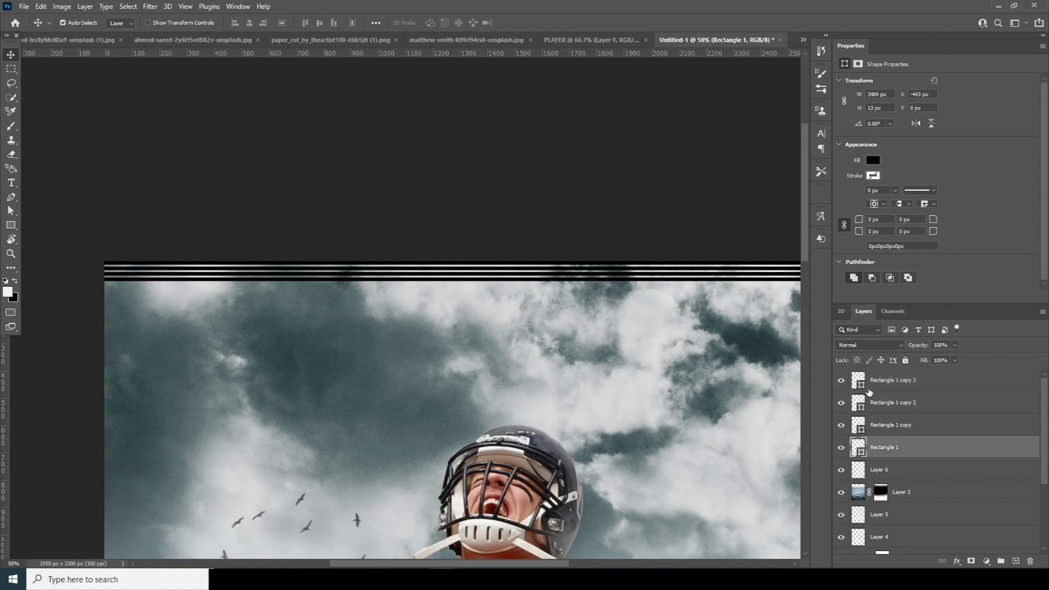
left_click(875, 380, "shift")
left_click_drag(503, 283, 503, 305)
Duplicate the eight stripes below themselves, and duplicate that larger set once more to extend the pattern to just above the helmet
left_click(862, 386)
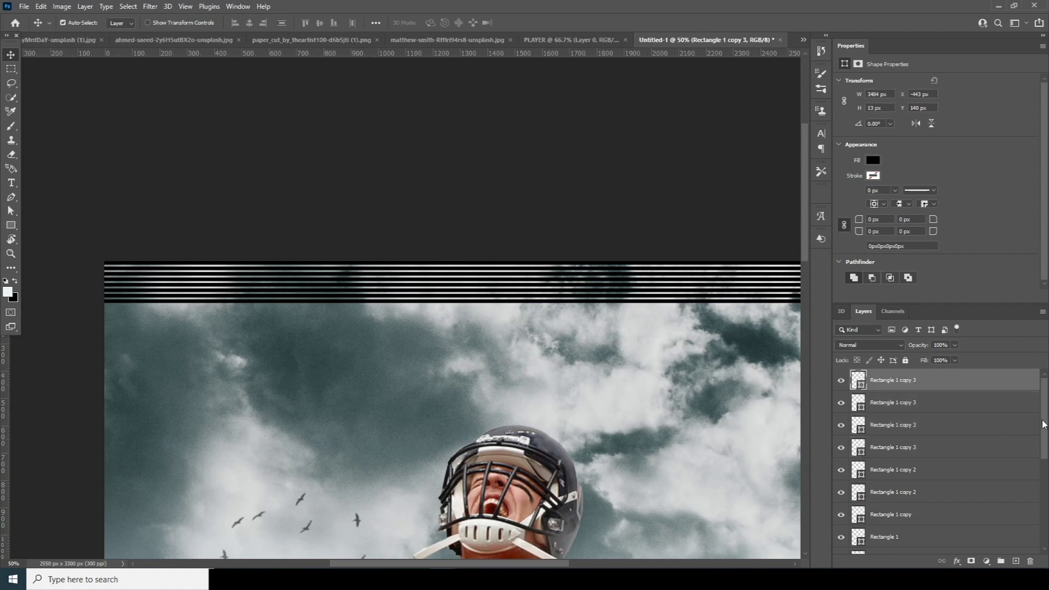
scroll(866, 410, "down", 5)
left_click(867, 427, "shift")
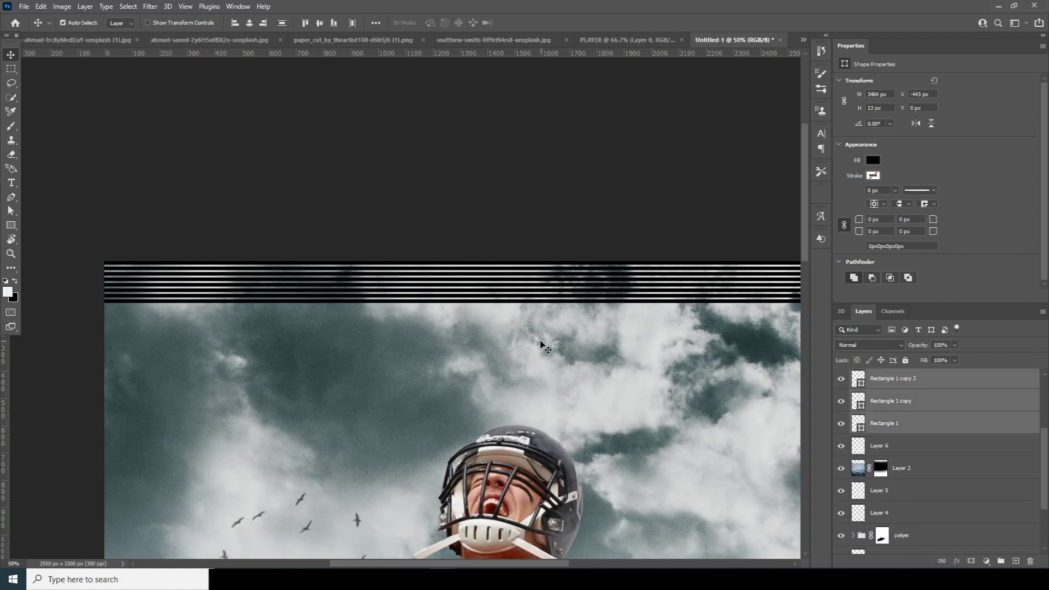
left_click_drag(473, 305, 473, 346)
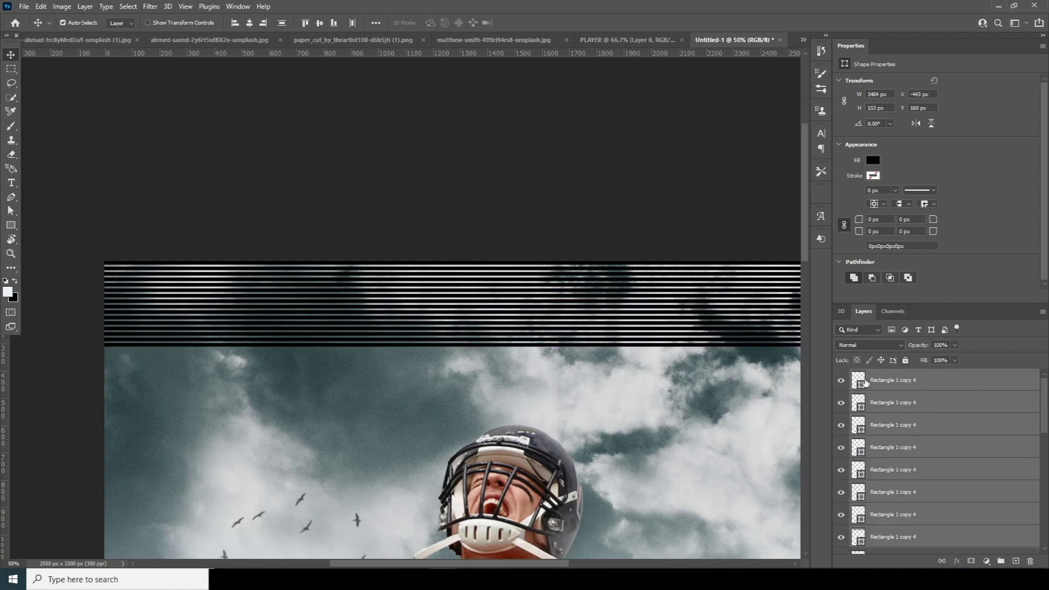
left_click_drag(547, 333, 539, 417)
key("ctrl+minus")
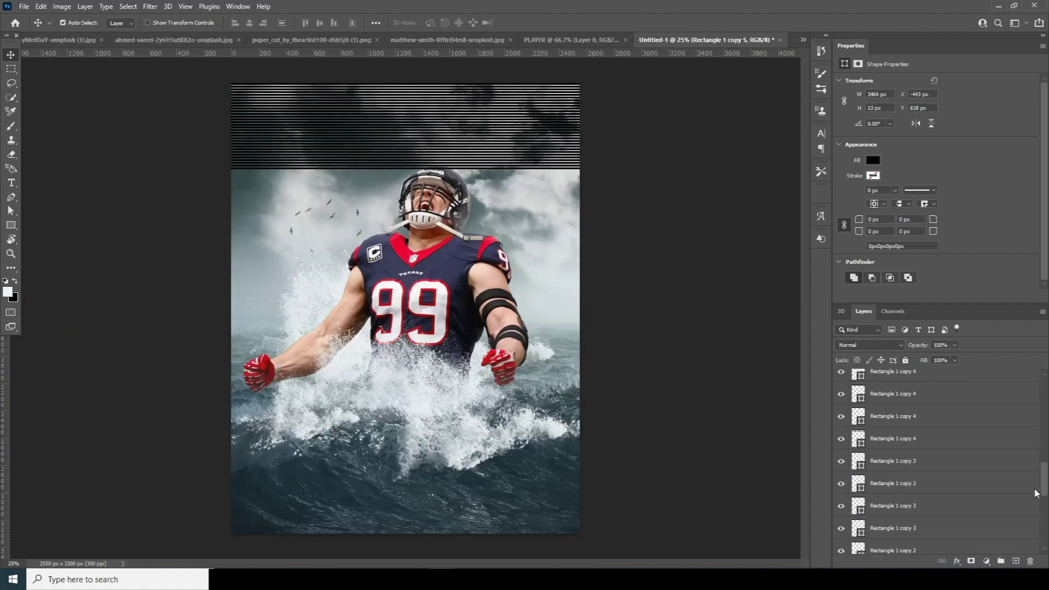
Keep duplicating the stripe sets downward until the black stripes cover the whole page
left_click_drag(494, 181, 441, 432)
left_click(1033, 500, "shift")
left_click(905, 385)
scroll(929, 464, "down", 10)
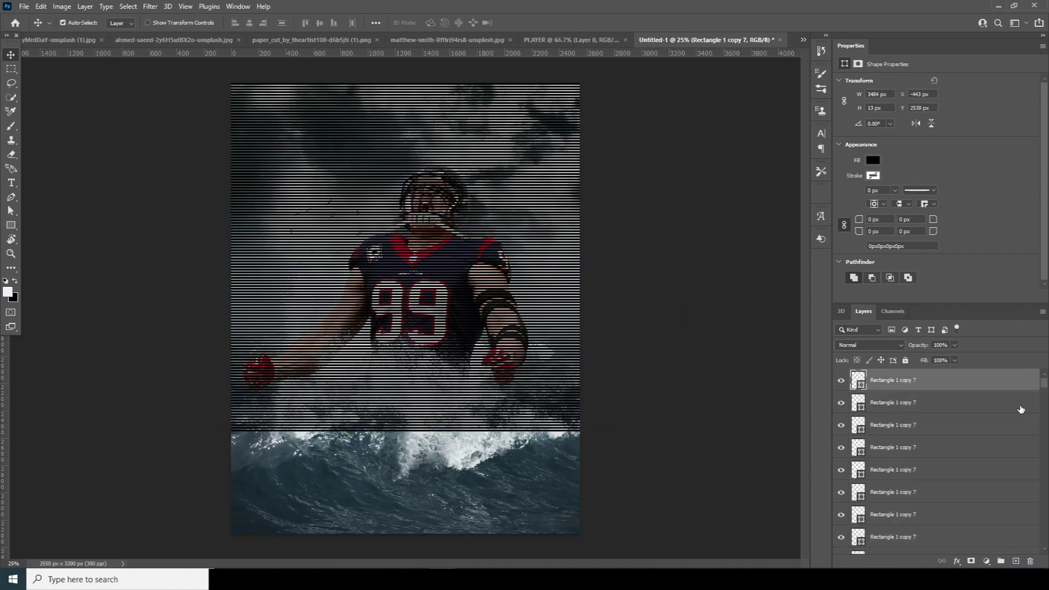
left_click(885, 412, "shift")
key("ctrl+minus")
left_click_drag(425, 178, 428, 426)
Select all the stripe layers down to Rectangle 1 and merge their shapes into one layer
scroll(1045, 405, "up", 5)
left_click_drag(1045, 404, 1041, 543)
left_click(867, 462, "shift")
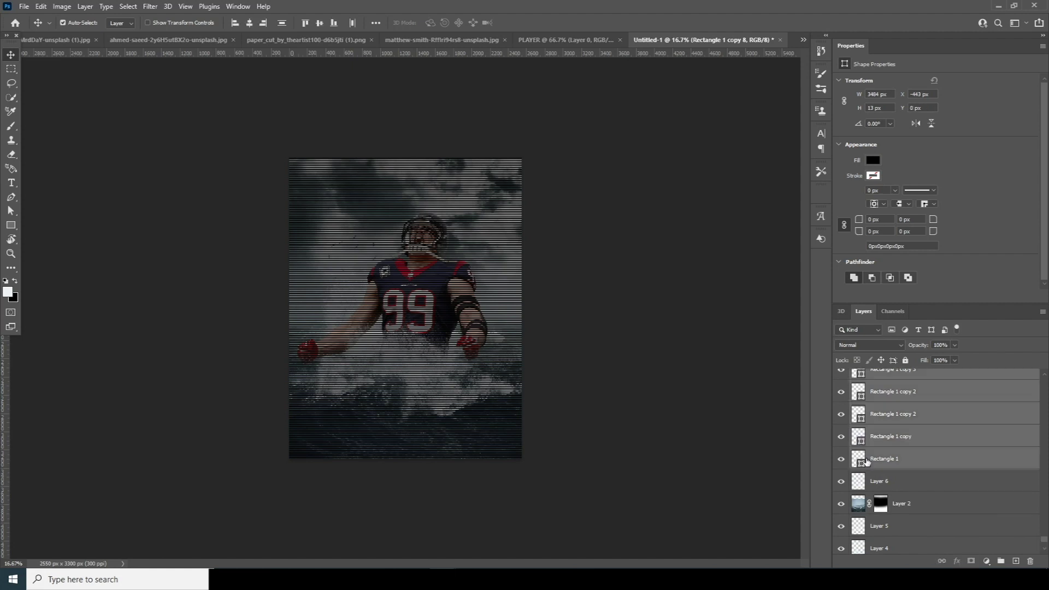
right_click(910, 458)
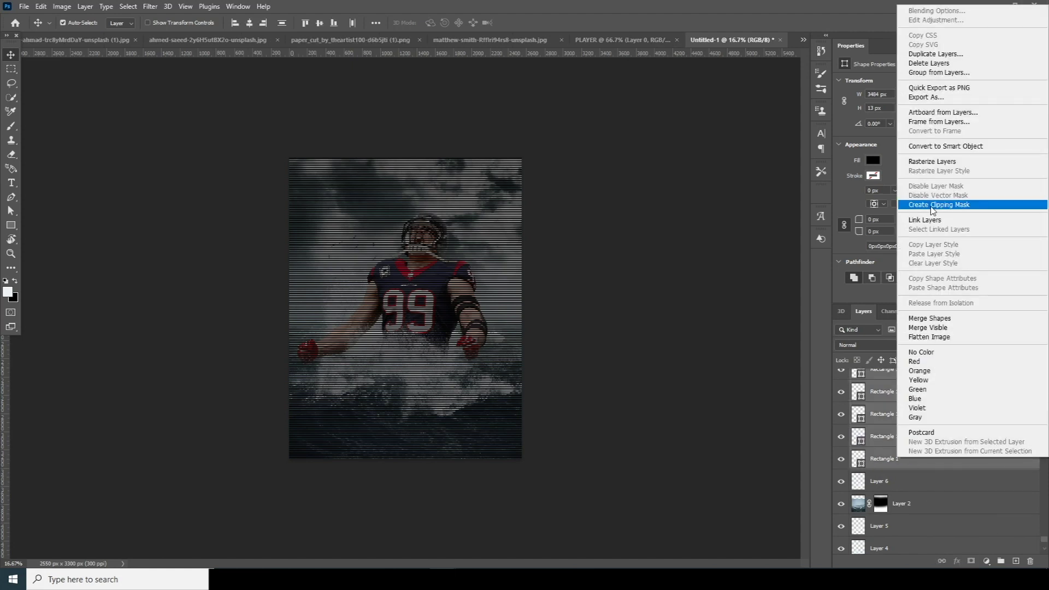
left_click(930, 318)
left_click_drag(1045, 492, 1047, 446)
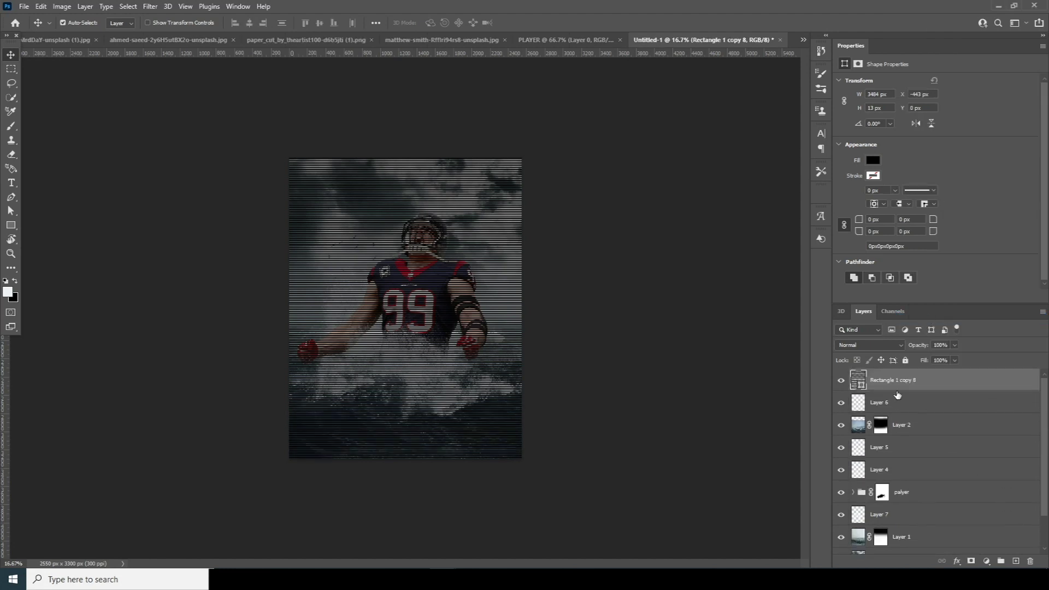
Scale the merged stripes vertically to about 65%, roughly 3319 px high, so they fit the page height
key("ctrl+t")
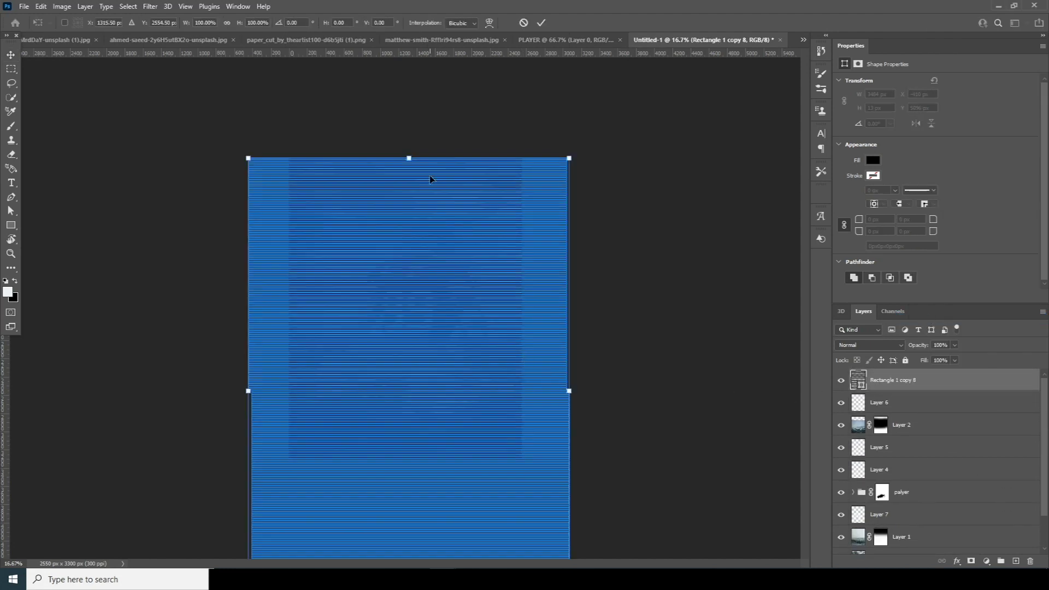
key("ctrl+minus")
left_click_drag(409, 545, 448, 423)
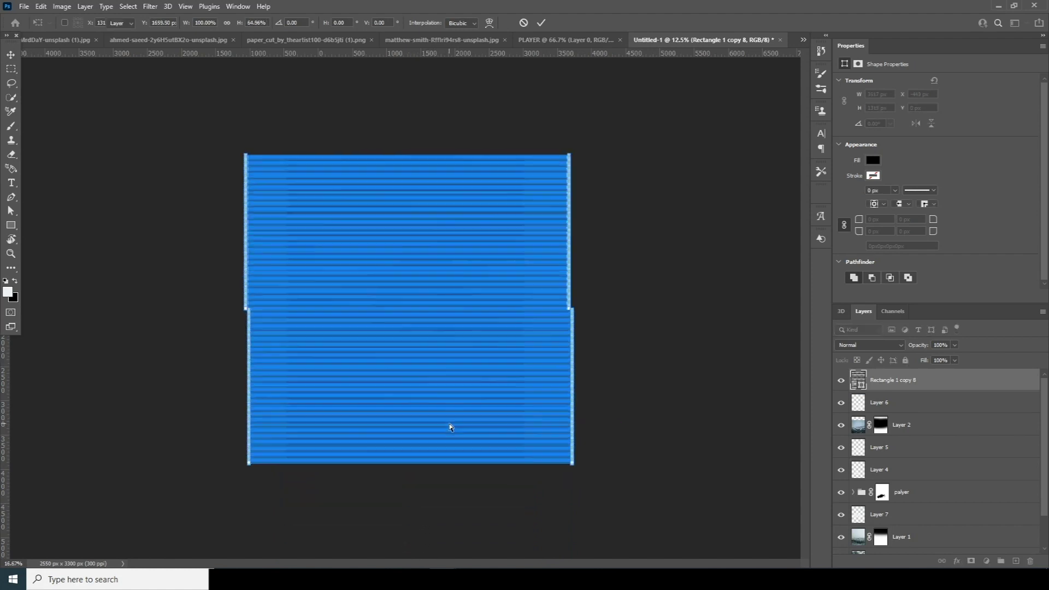
key("Return")
key("ctrl+plus")
key("ctrl+plus")
left_click(749, 291)
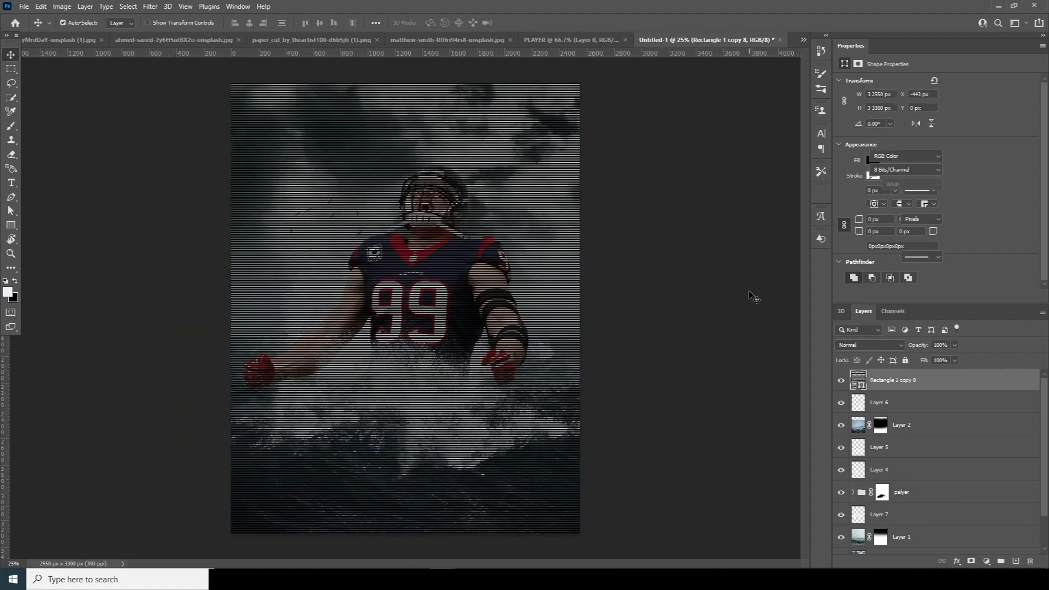
Lower the opacity of the merged stripes layer to 29%
left_click(860, 379)
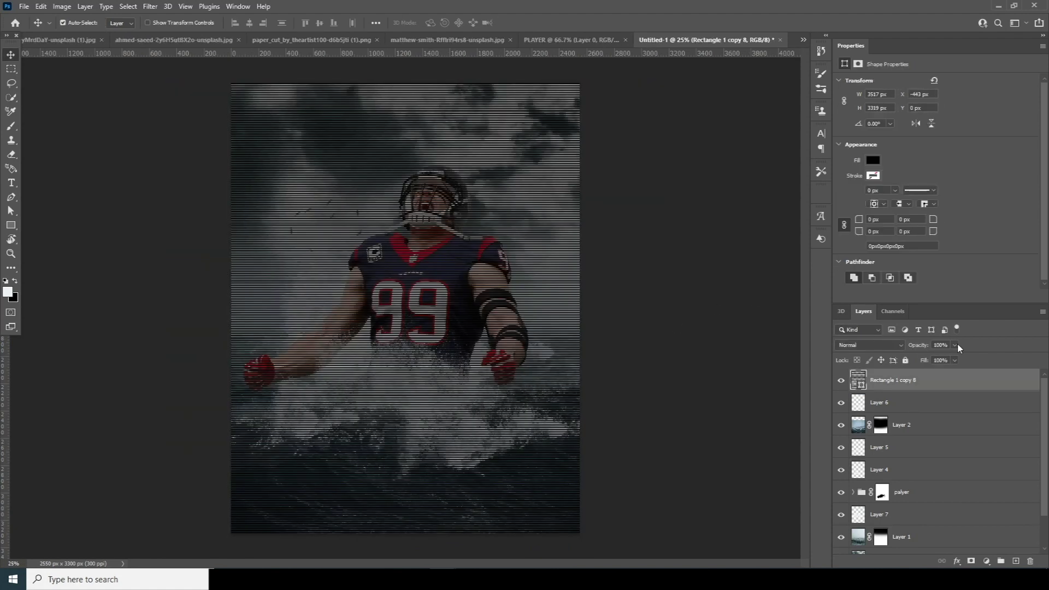
left_click(955, 345)
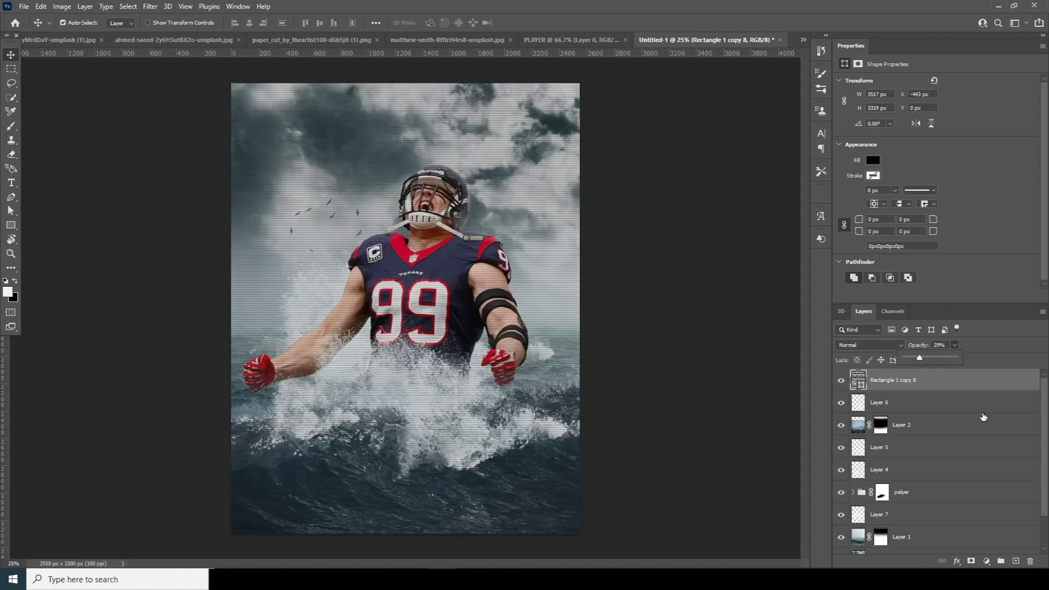
left_click(864, 385)
mouse_move(865, 385)
left_mouse_down()
mouse_move(863, 456)
mouse_move(857, 385)
left_mouse_up()
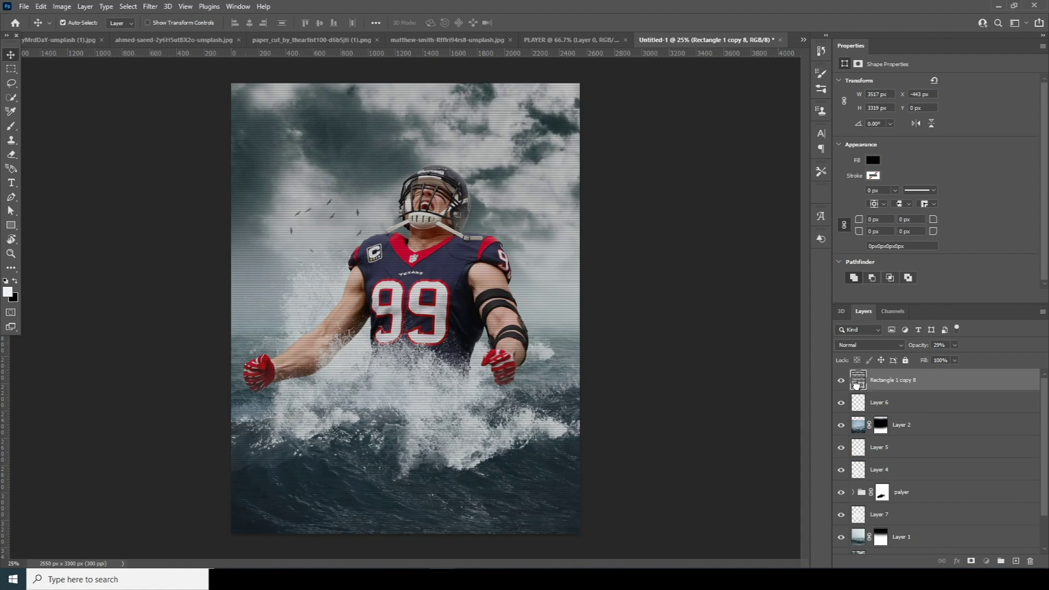
left_click(683, 398)
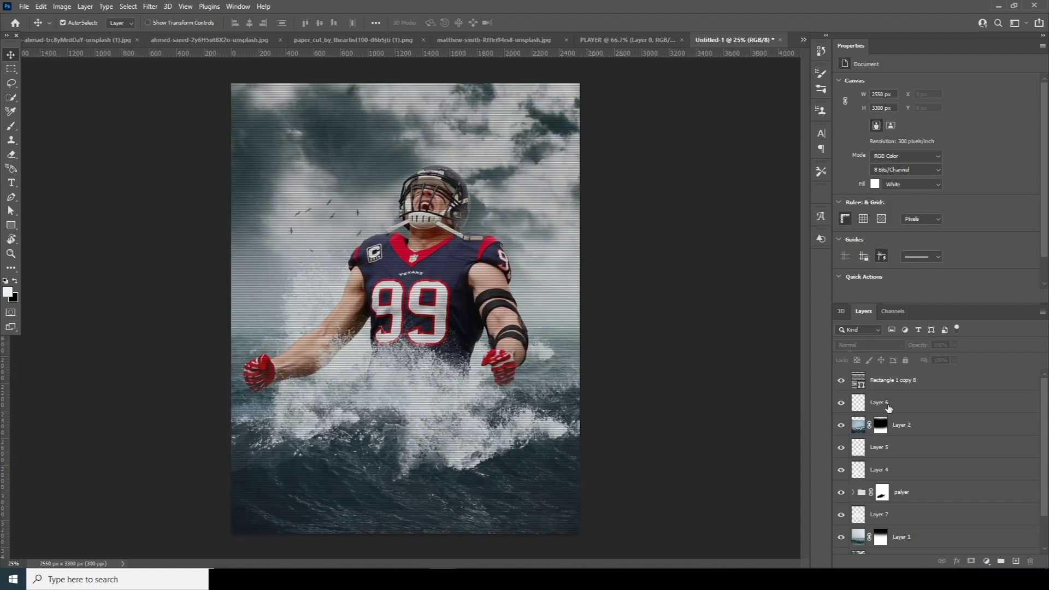
left_click(894, 384)
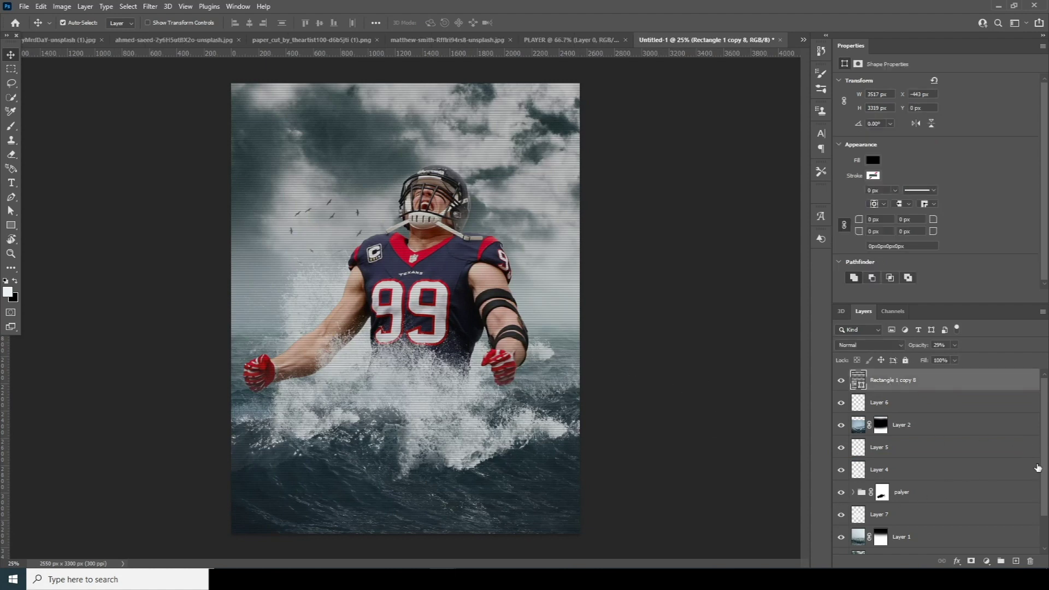
Open Layer 3 of the palyer group in the Camera Raw Filter and set Clarity to +64 and Texture to +30
scroll(1045, 523, "down", 2)
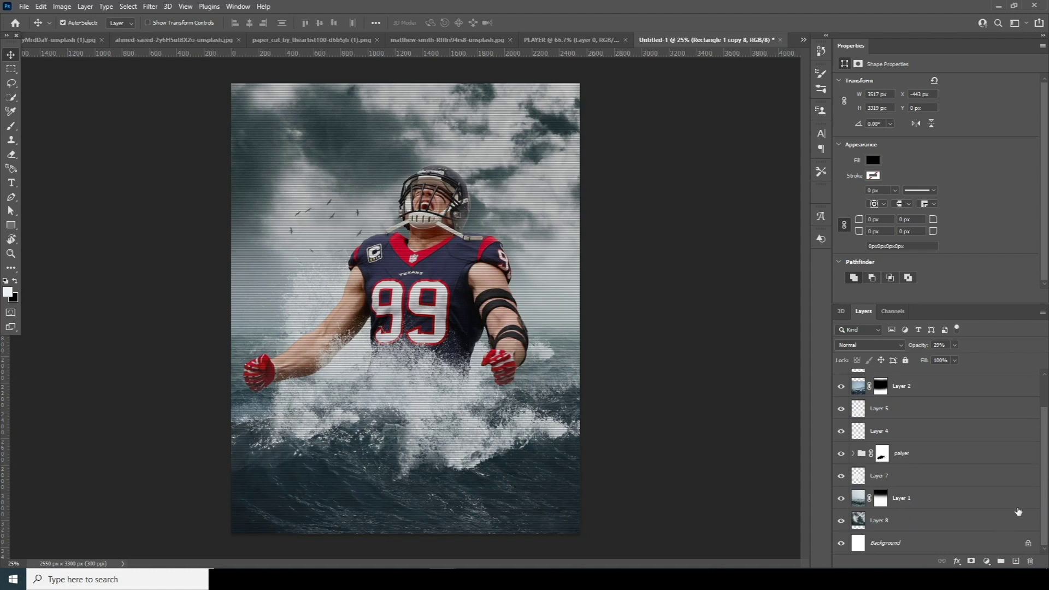
left_click(854, 455)
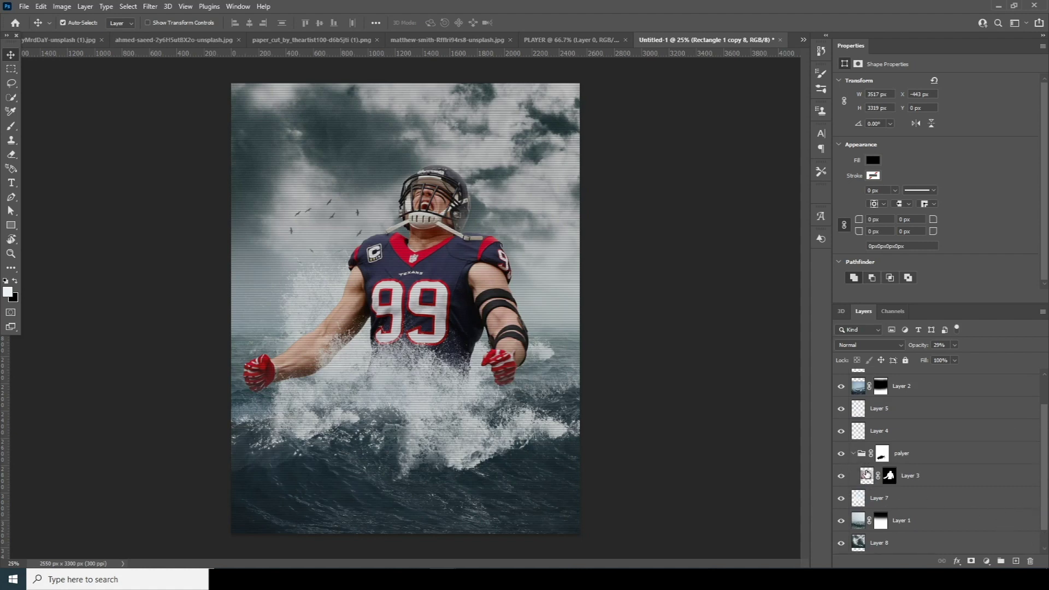
left_click(868, 474)
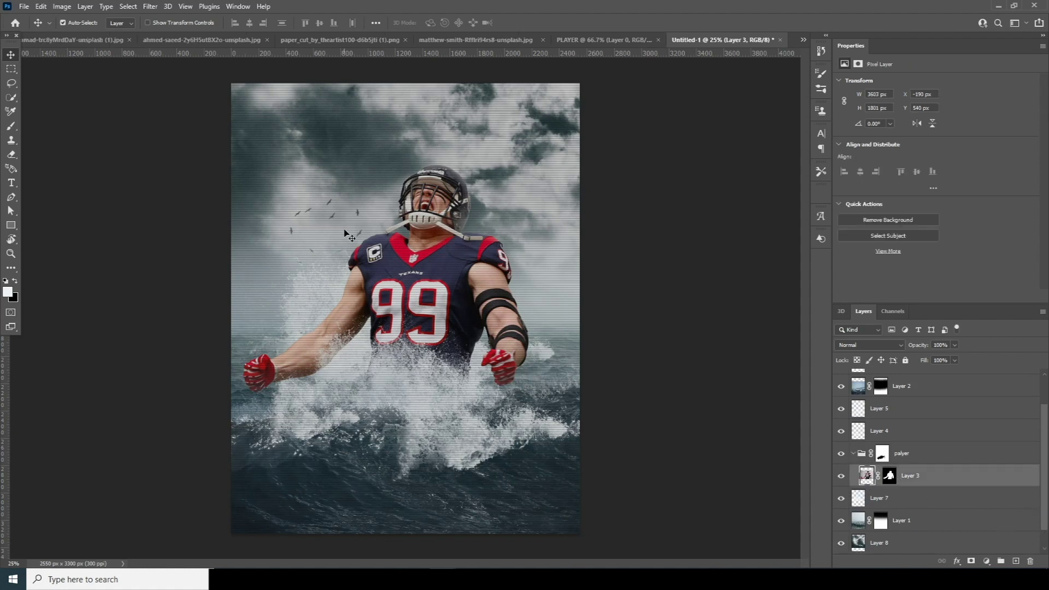
left_click(150, 6)
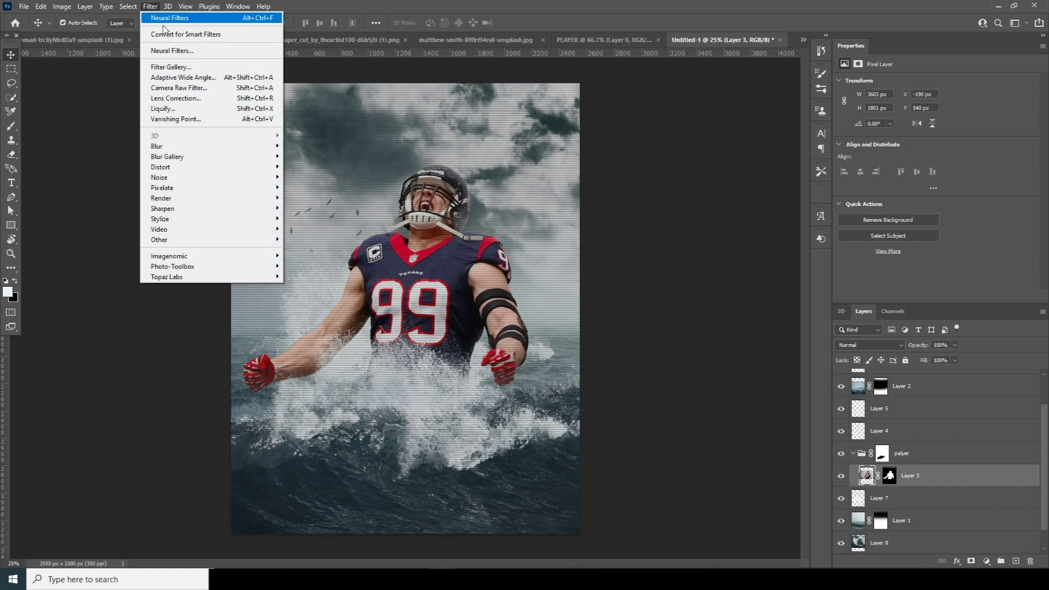
left_click(178, 88)
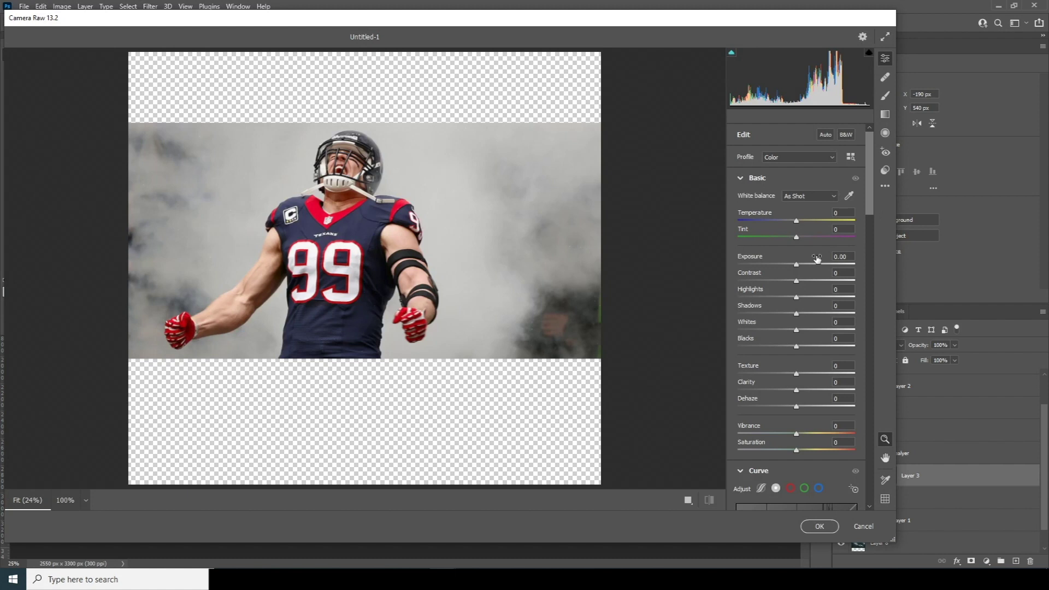
left_click(834, 390)
left_click_drag(797, 374, 808, 374)
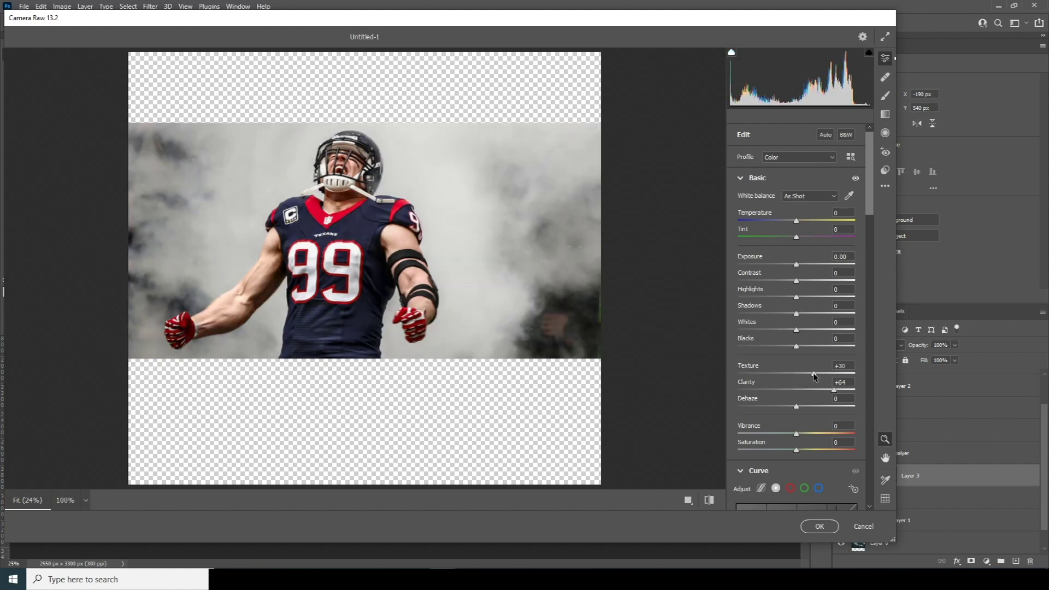
Set the player photo's Noise Reduction to 27 and Sharpening to 20 in the Camera Raw Filter
left_click_drag(871, 197, 871, 237)
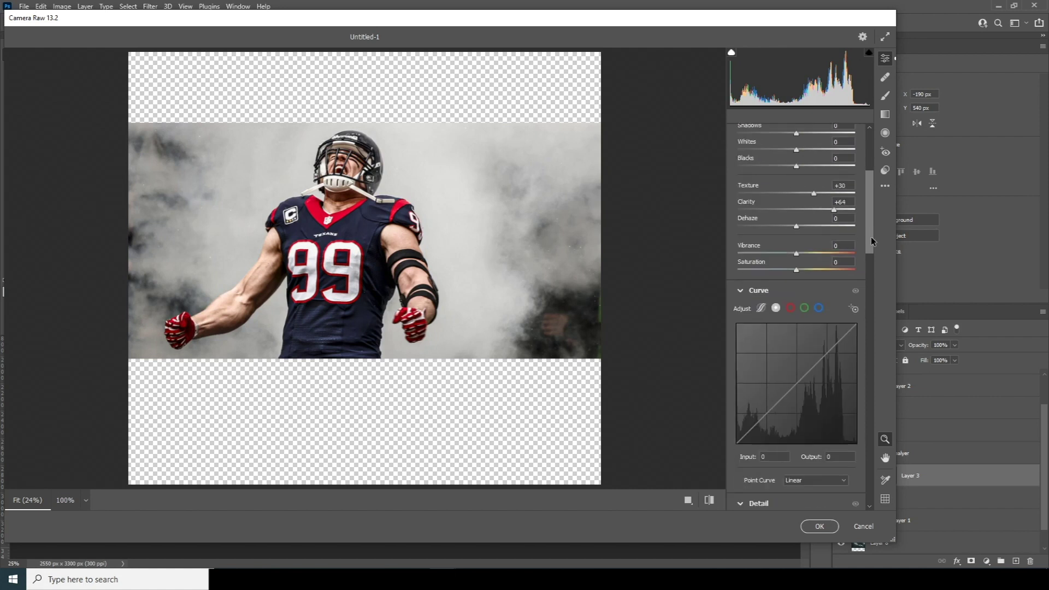
scroll(873, 254, "down", 4)
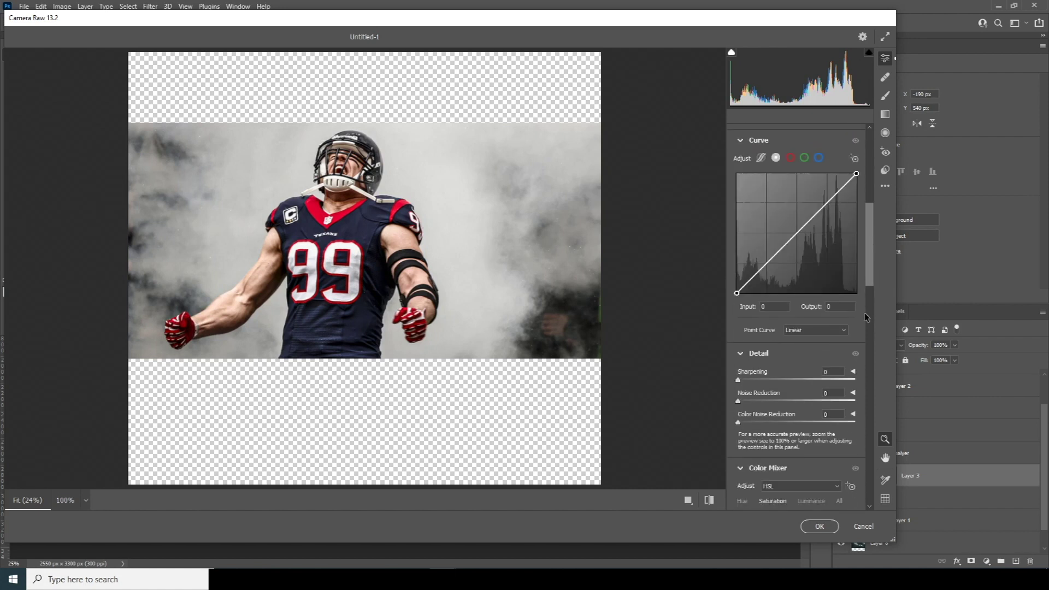
left_click(770, 401)
left_click(753, 378)
Reduce the saturation of the oranges to -46 and raise Clarity to +80 for the player photo
left_click_drag(870, 276, 866, 325)
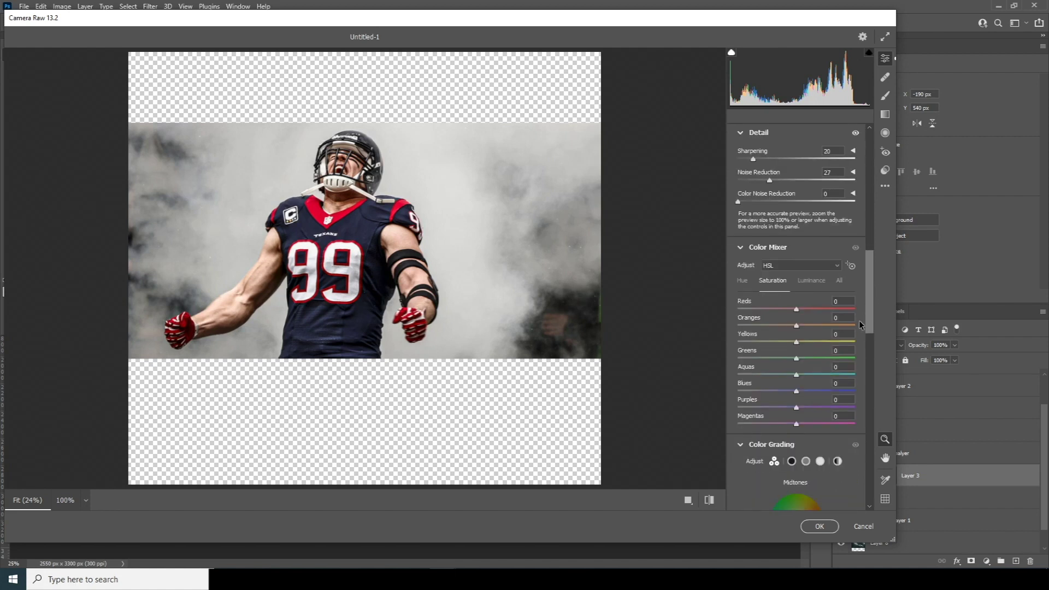
left_click(772, 325)
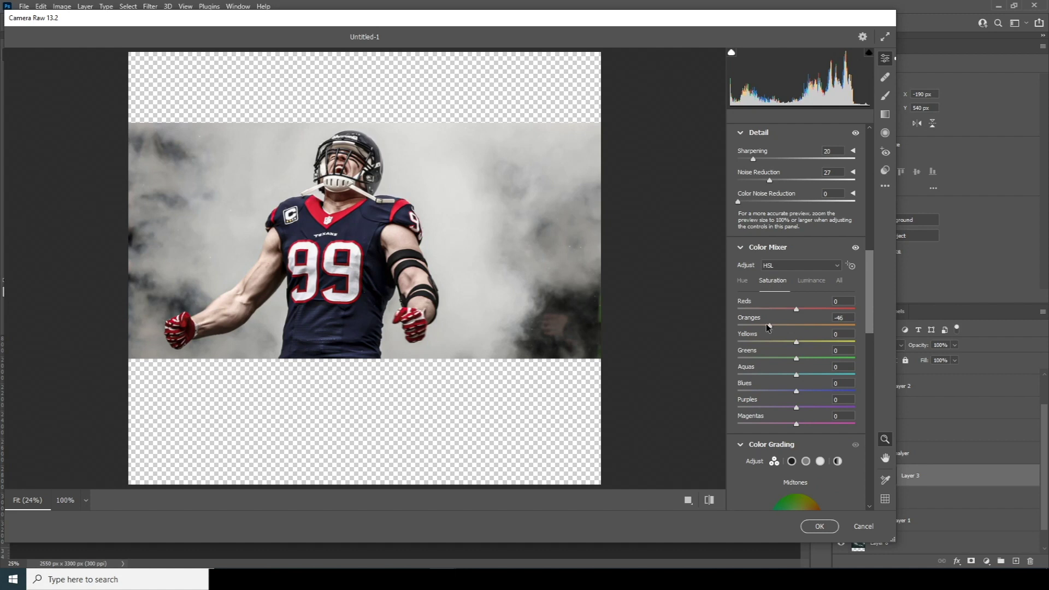
left_click_drag(870, 282, 868, 184)
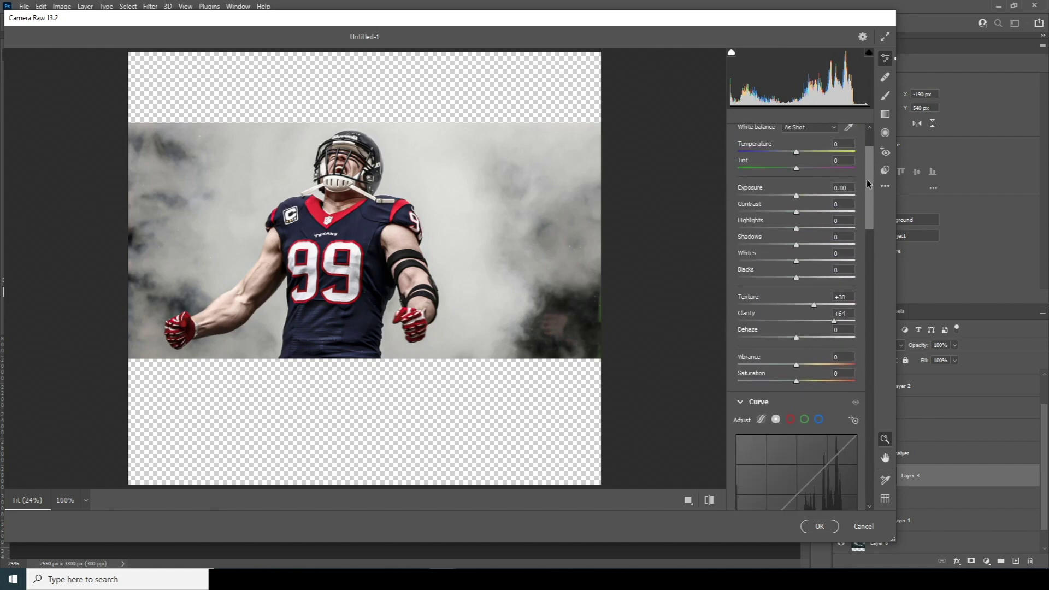
left_click(845, 322)
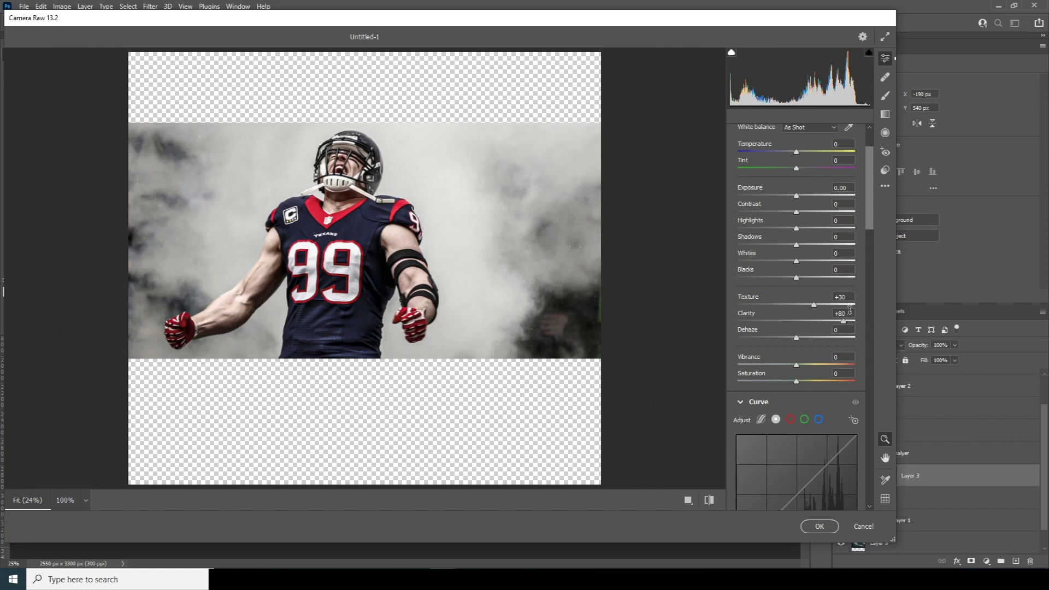
left_click_drag(871, 219, 871, 214)
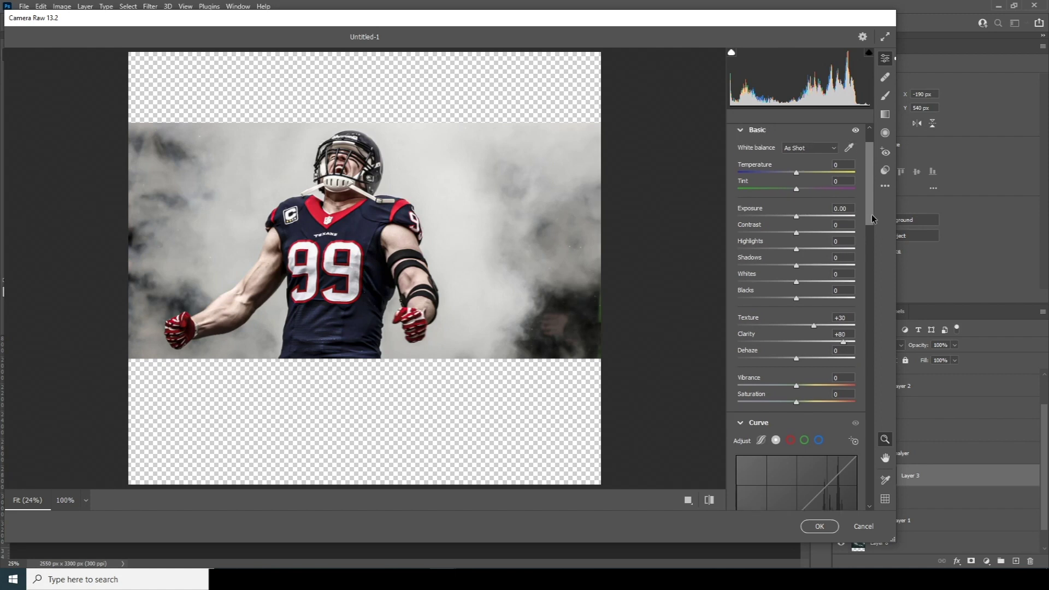
Lower the player photo's Highlights to -71 and apply the Camera Raw Filter
left_click(758, 249)
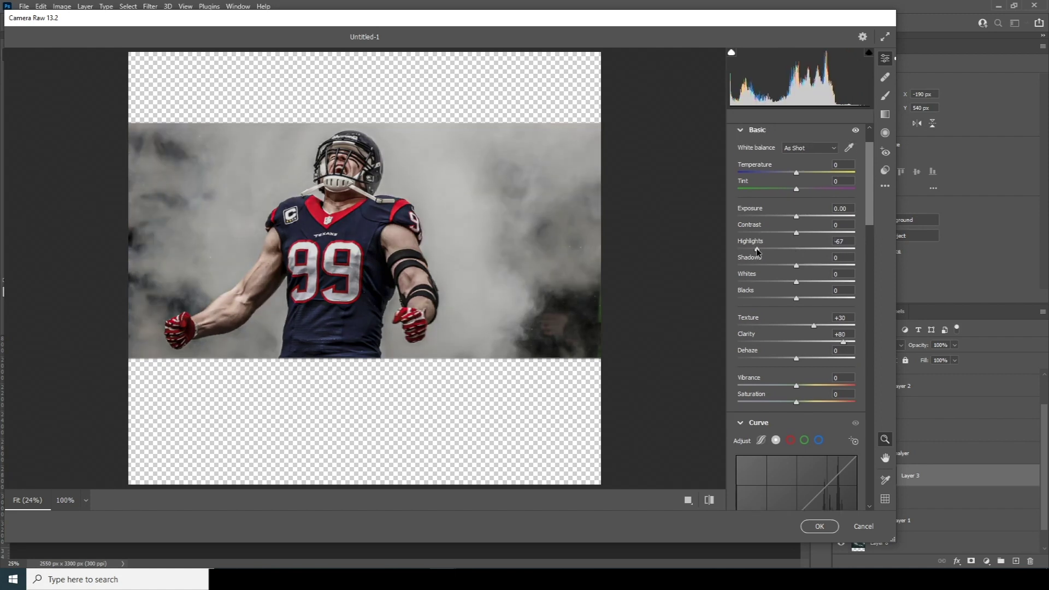
left_click(755, 249)
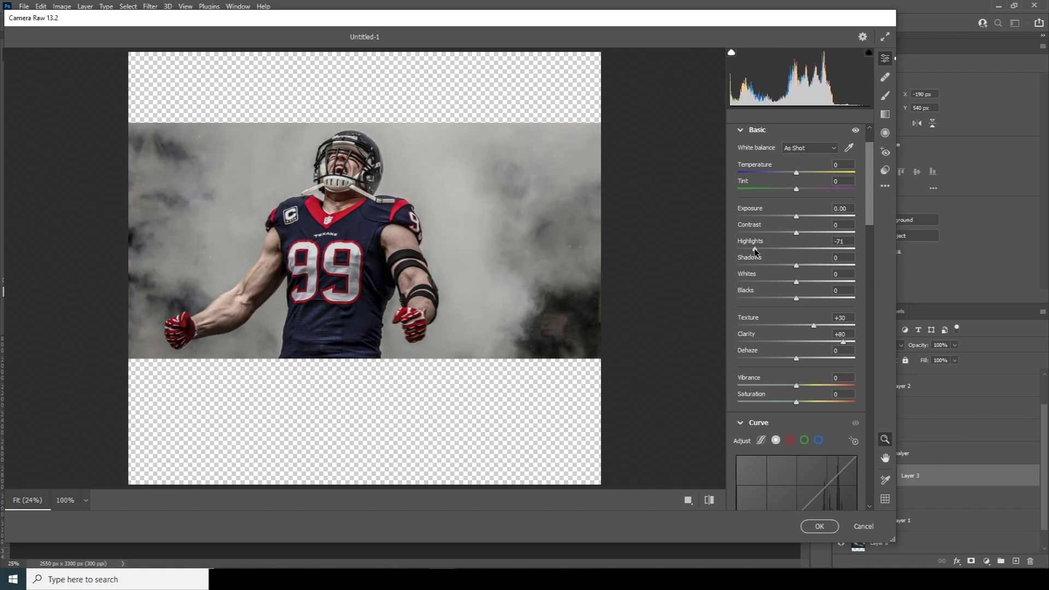
left_click(820, 526)
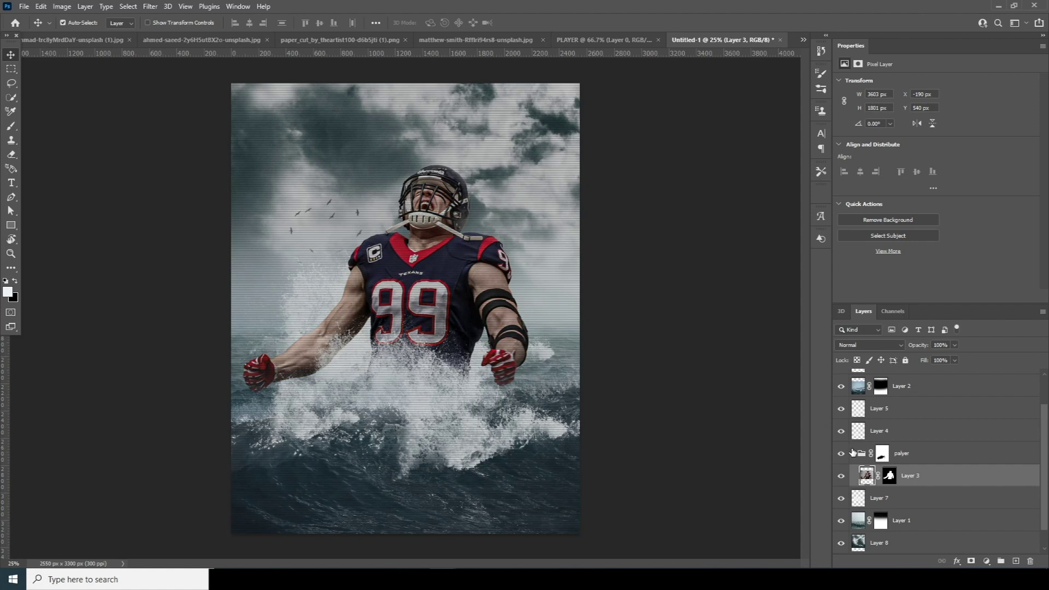
Lower the opacity of the stripes layer Rectangle 1 copy 8 to 15%
scroll(884, 404, "up", 2)
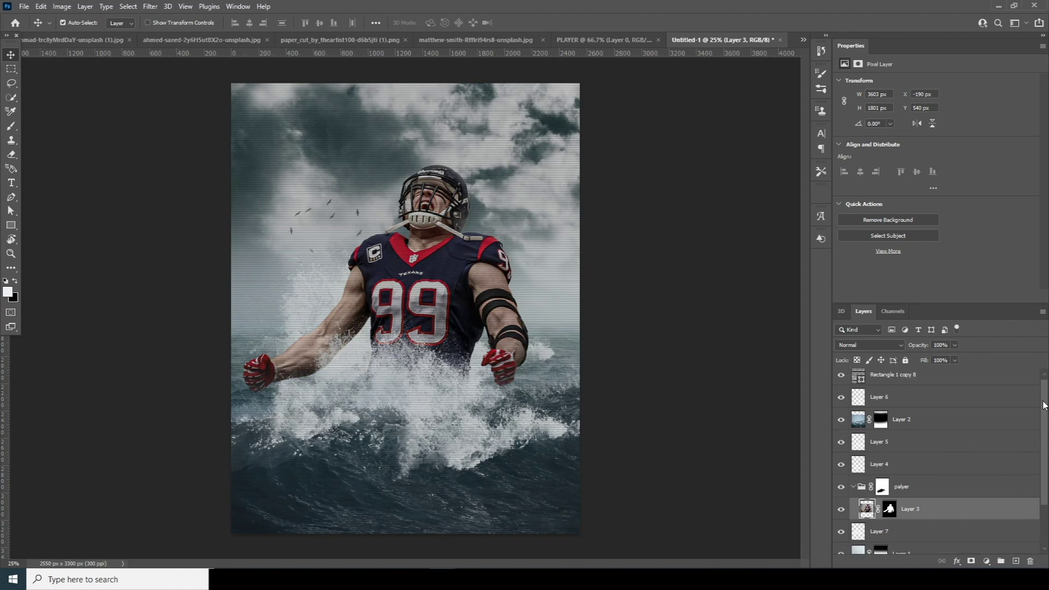
left_click(885, 378)
left_click(956, 345)
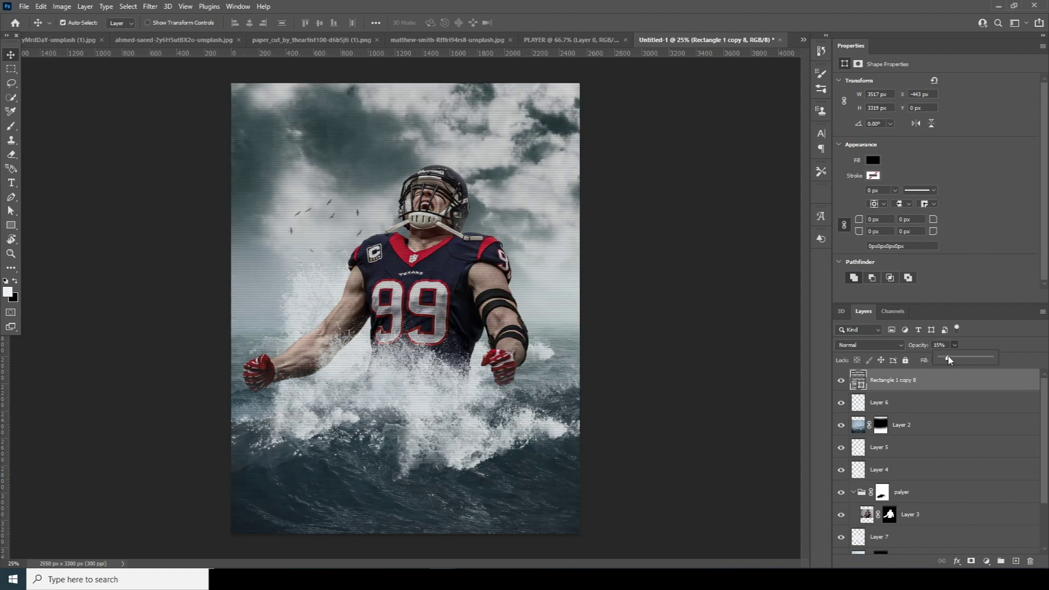
left_click(134, 96)
left_click(647, 270)
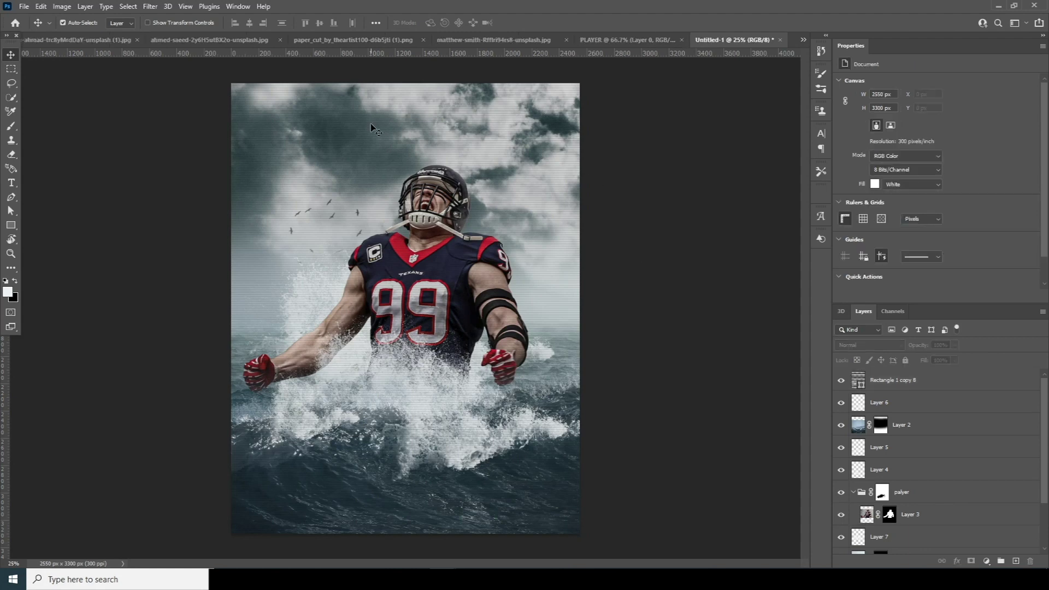
Copy the green forest sapling photo from its open document into the poster and stack it directly below Layer 7
left_click(358, 41)
left_click(185, 41)
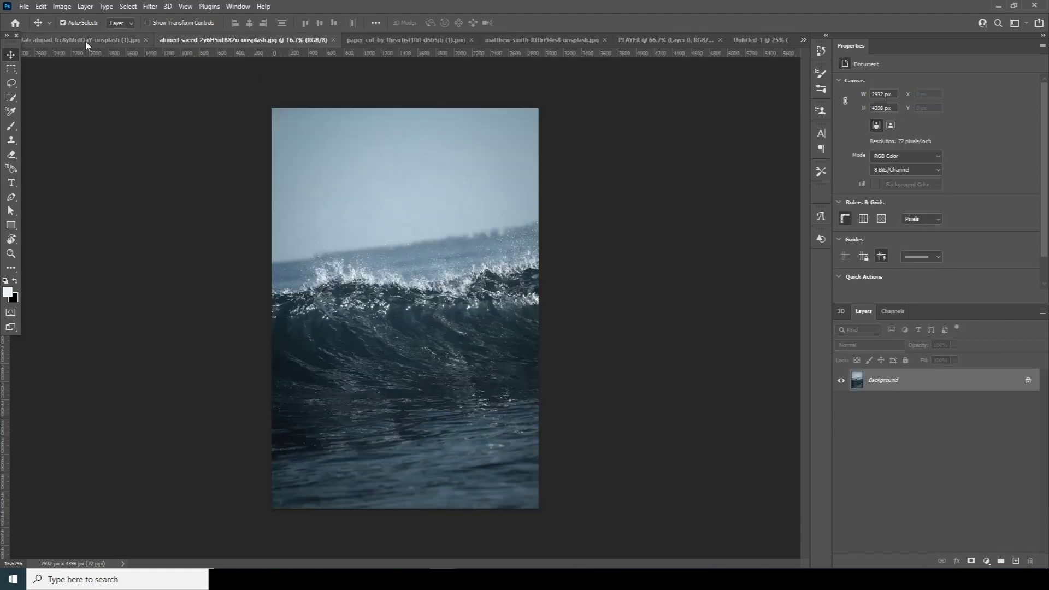
left_click(88, 43)
left_click(652, 42)
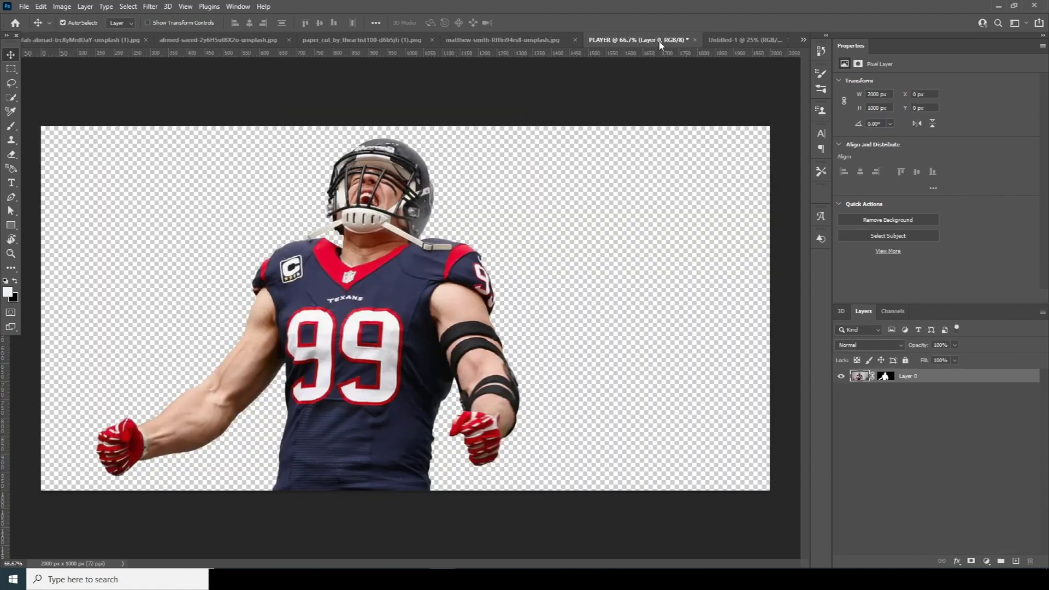
left_click(737, 41)
left_click(361, 40)
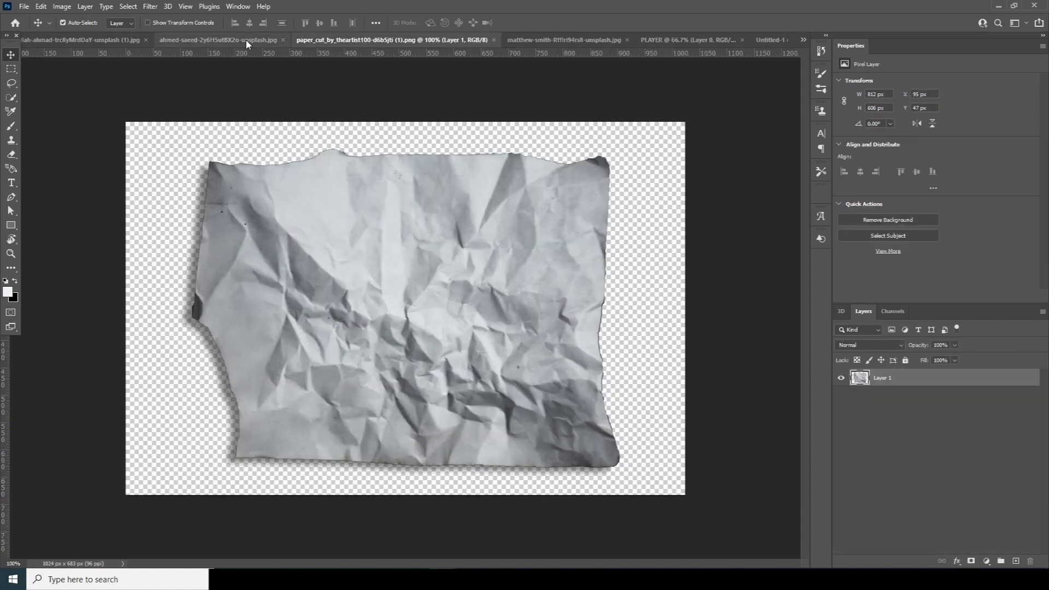
left_click(254, 40)
left_click(119, 42)
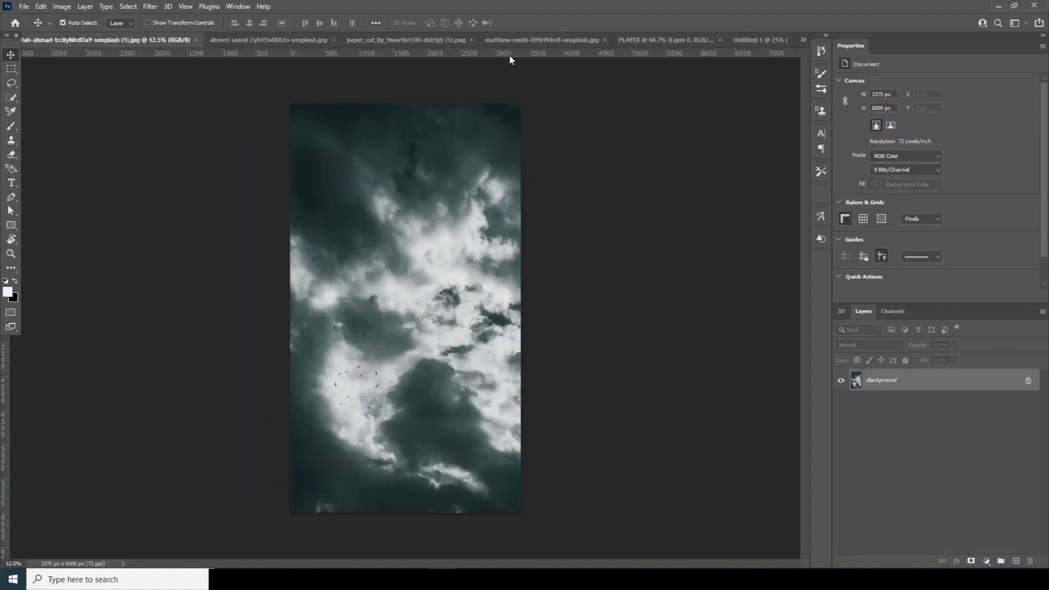
left_click(516, 40)
left_click_drag(744, 122, 377, 313)
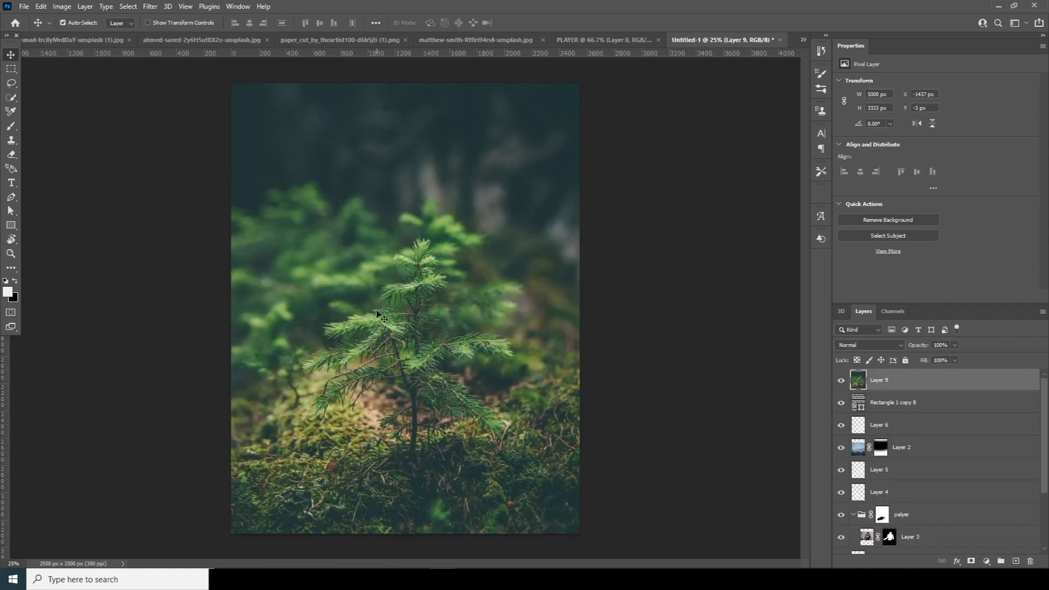
left_click_drag(867, 387, 875, 468)
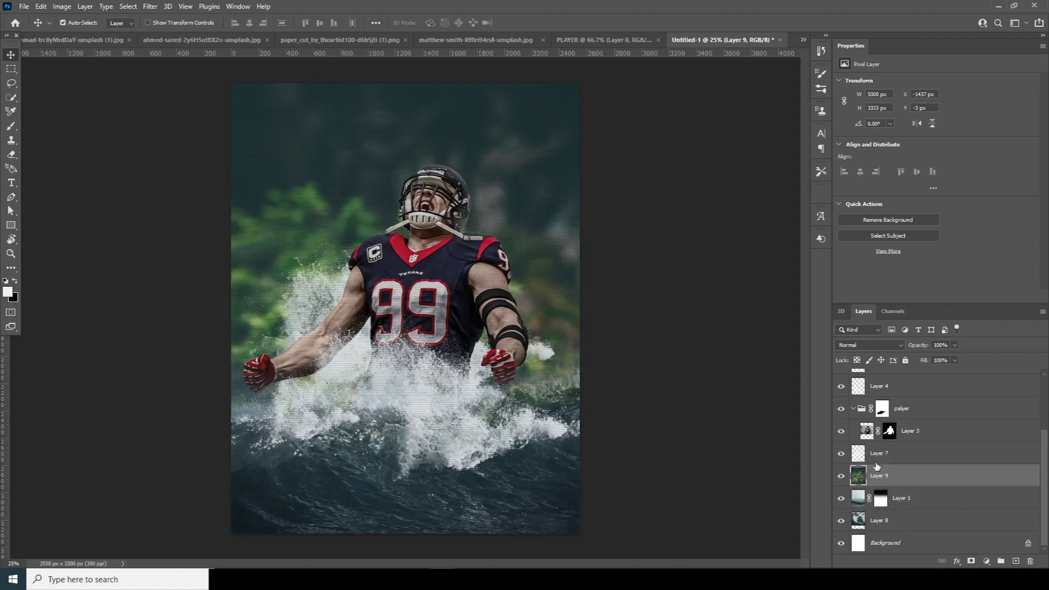
Scale and reposition the forest photo at about 4714 × 3142 px over the sky, and lower its opacity to 22%
key("ctrl+t")
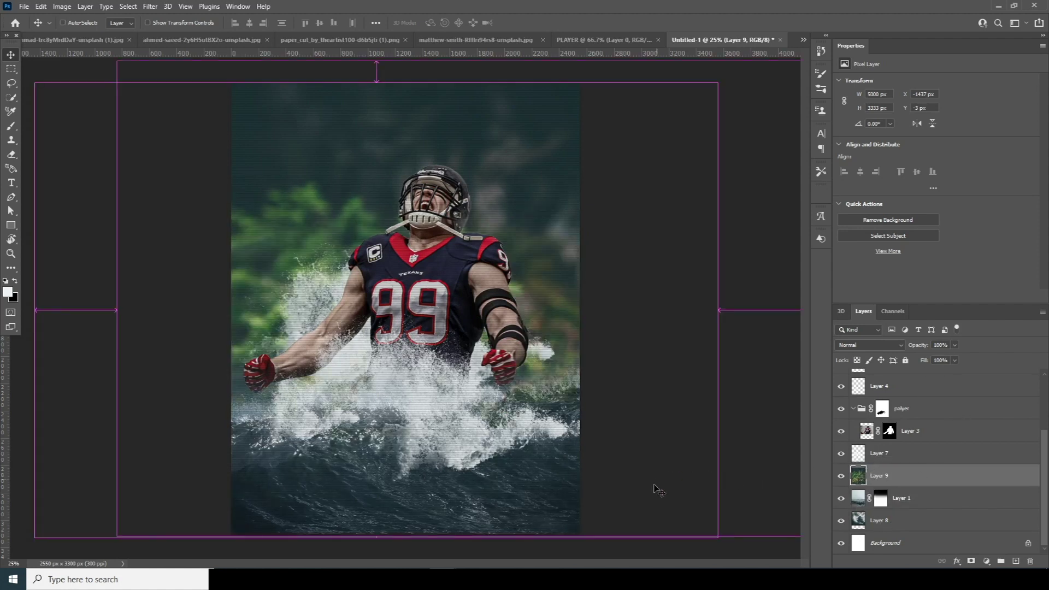
left_click_drag(717, 537, 698, 524)
left_click_drag(619, 442, 642, 375)
key("Return")
left_click(955, 345)
left_click_drag(932, 360, 917, 360)
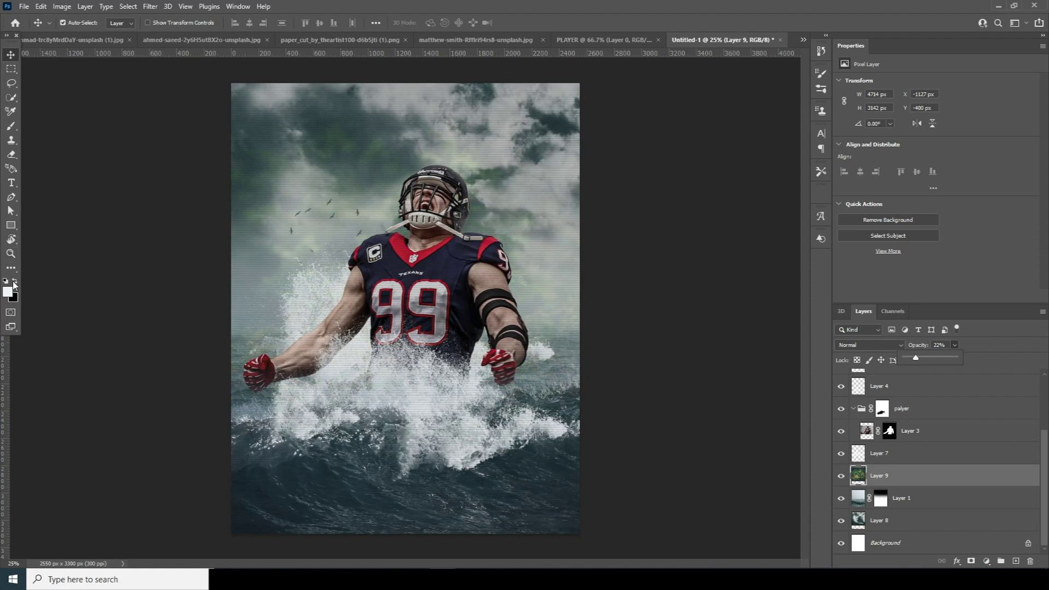
Add the white title text SCREAM in Varsity Team Bold behind the helmet and enlarge it to nearly the poster's width
left_click(11, 183)
left_click(342, 168)
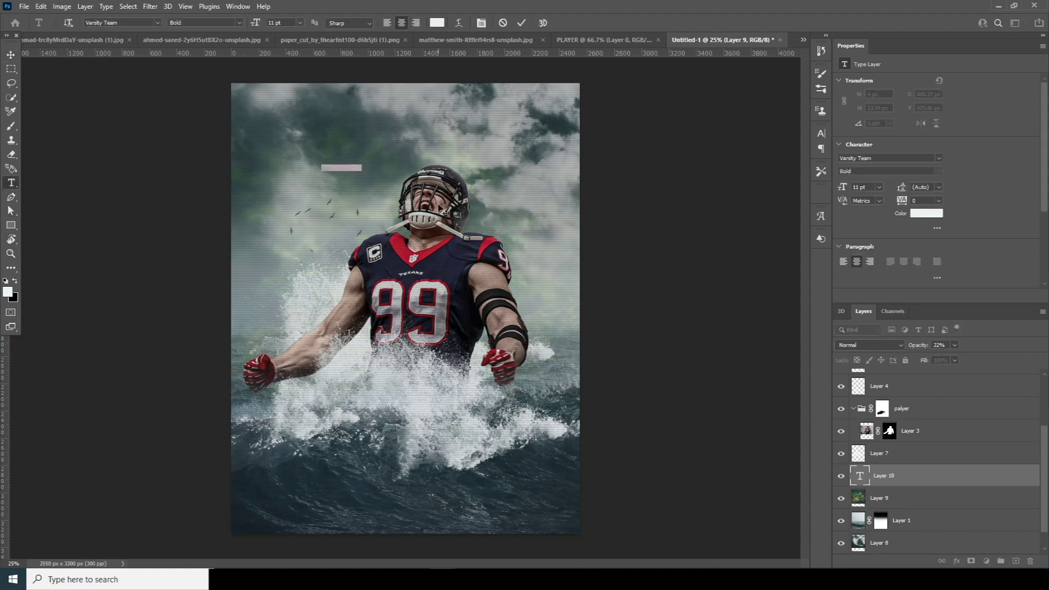
key("BackSpace")
left_click(8, 52)
key("ctrl+t")
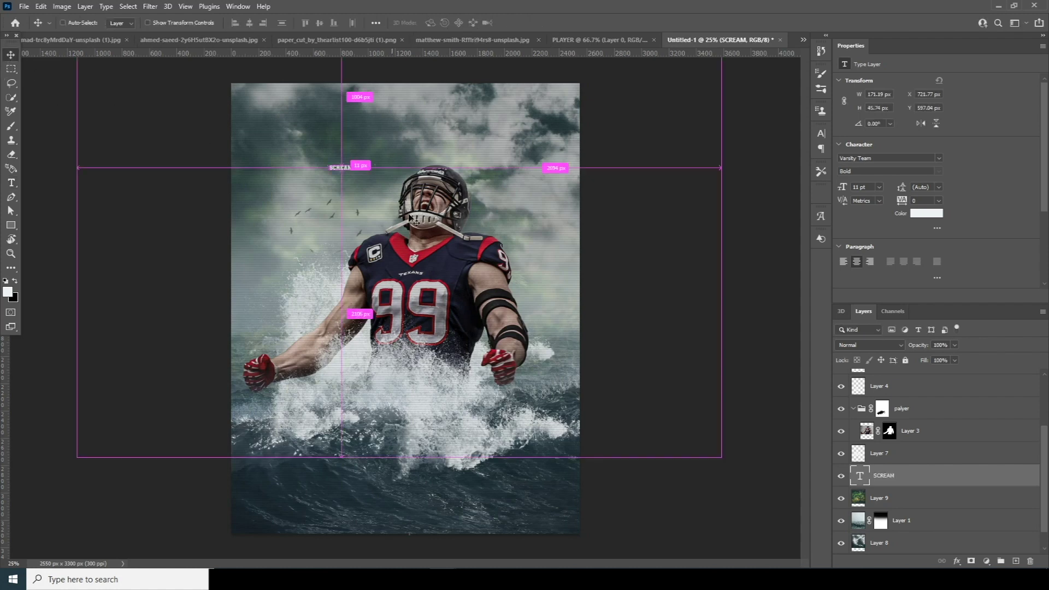
left_click_drag(356, 174, 503, 210)
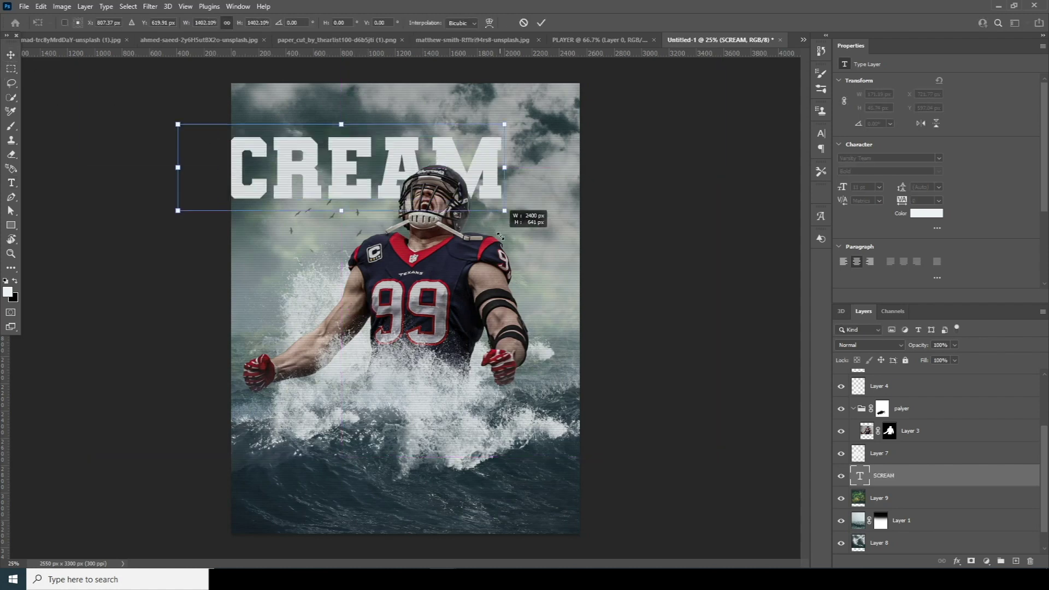
left_click_drag(397, 165, 465, 159)
Skew the SCREAM title into a slight rightward slant and scale it down to about 85%
right_click(430, 150)
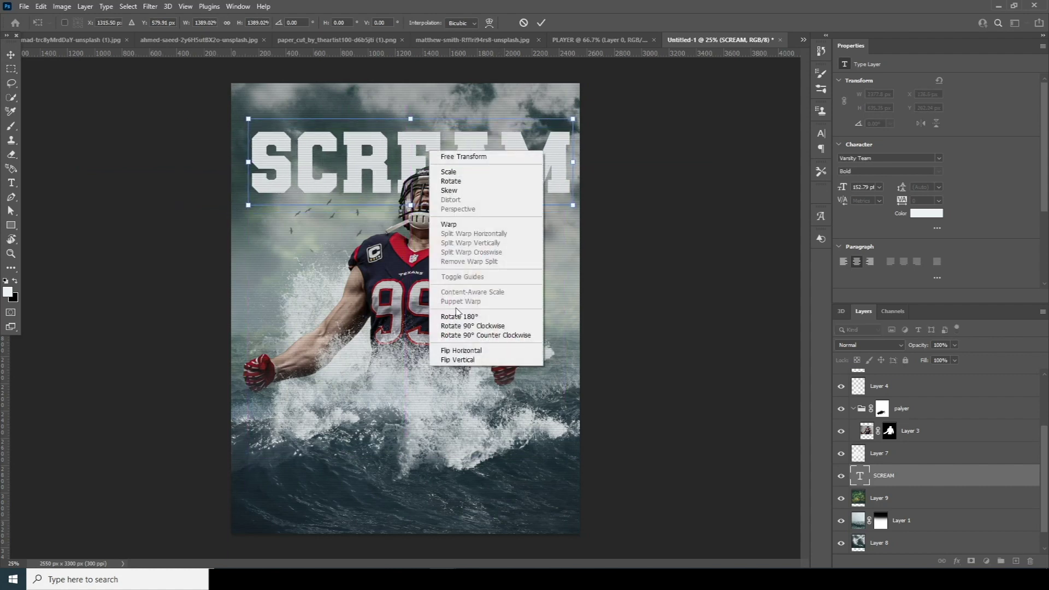
left_click(449, 191)
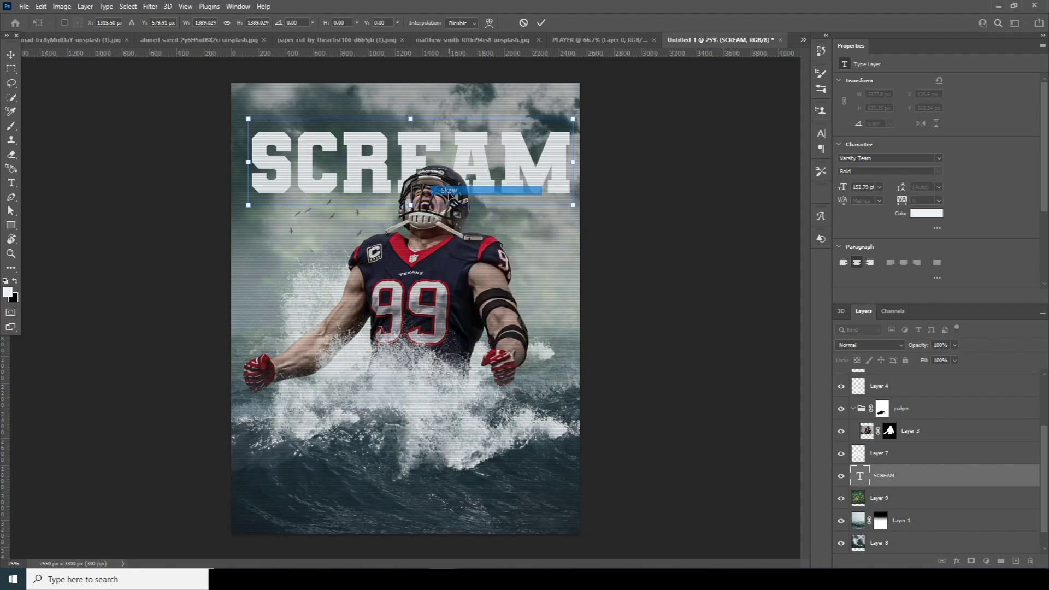
left_click_drag(410, 206, 401, 207)
left_click_drag(411, 119, 414, 119)
key("Return")
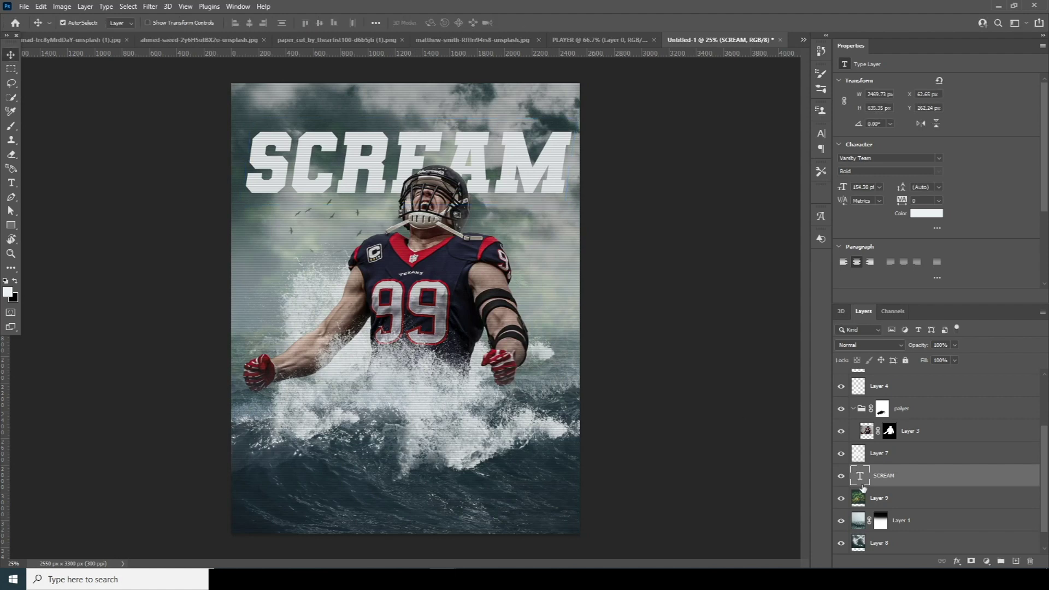
key("ctrl+t")
left_click_drag(577, 206, 508, 185)
key("Return")
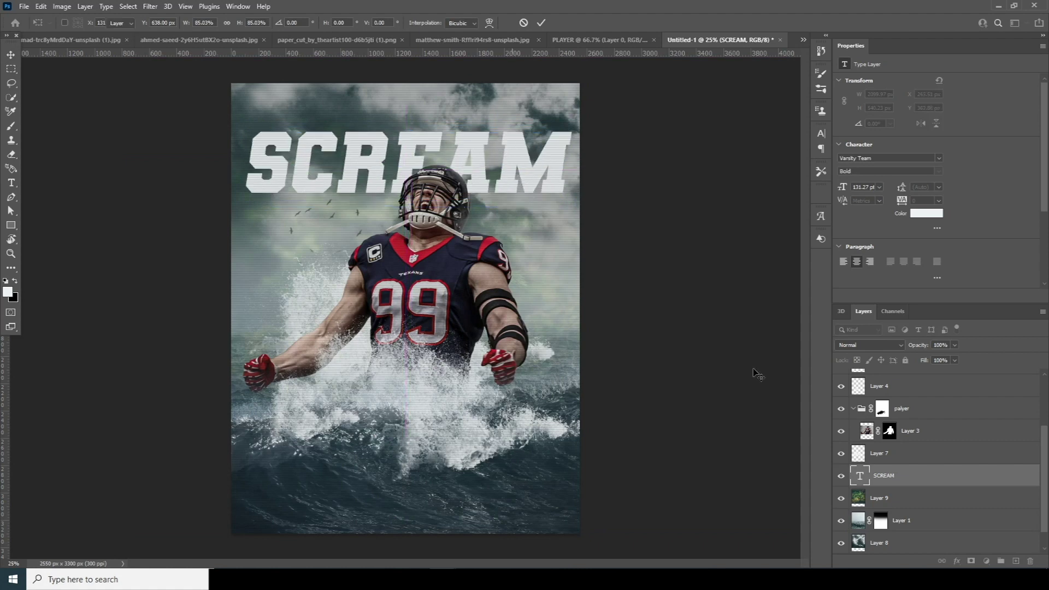
Duplicate the SCREAM text layer and change the copy's text to LOUDER
key("ctrl+j")
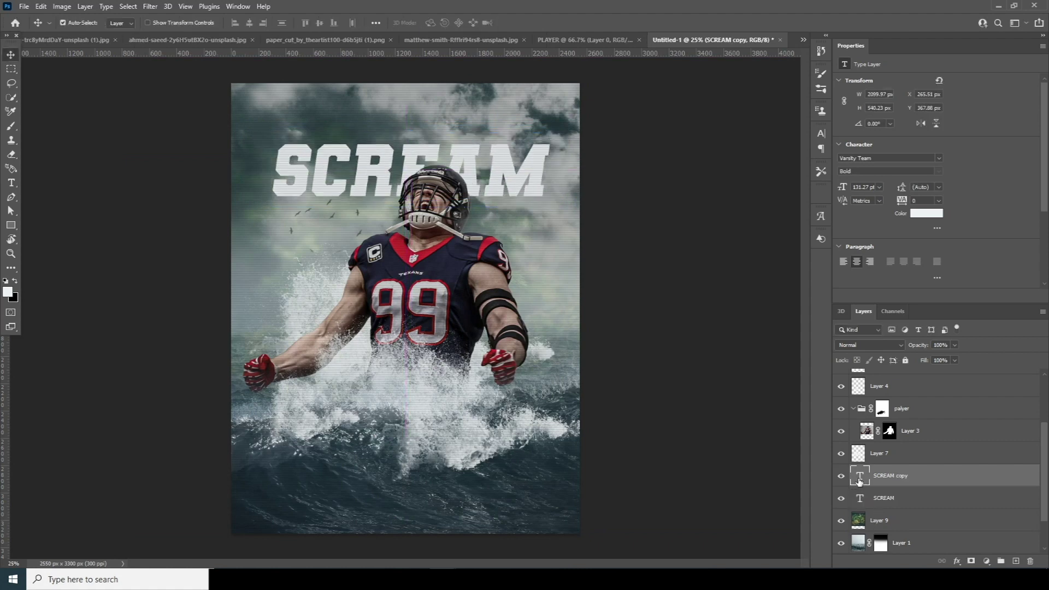
double_click(859, 480)
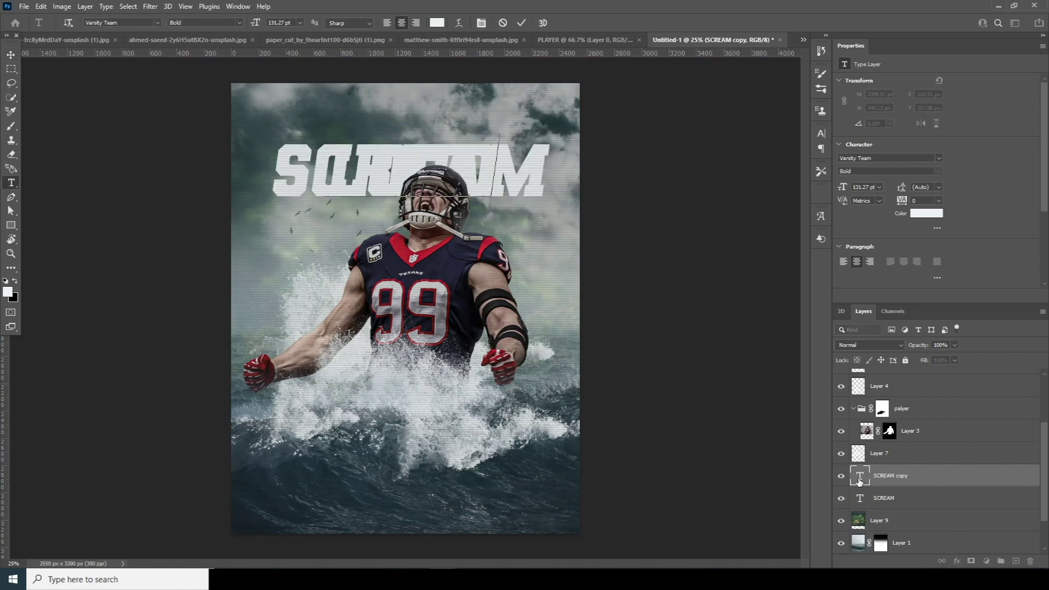
type("LOUDER")
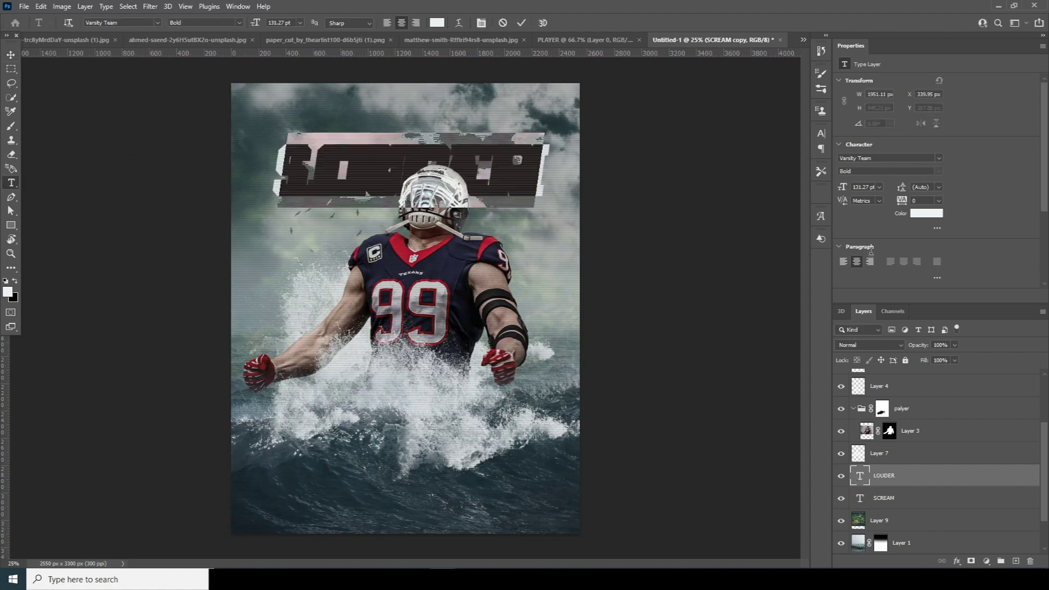
Set the LOUDER text to a 34 pt font size with a tracking of 400
type("107")
key("Return")
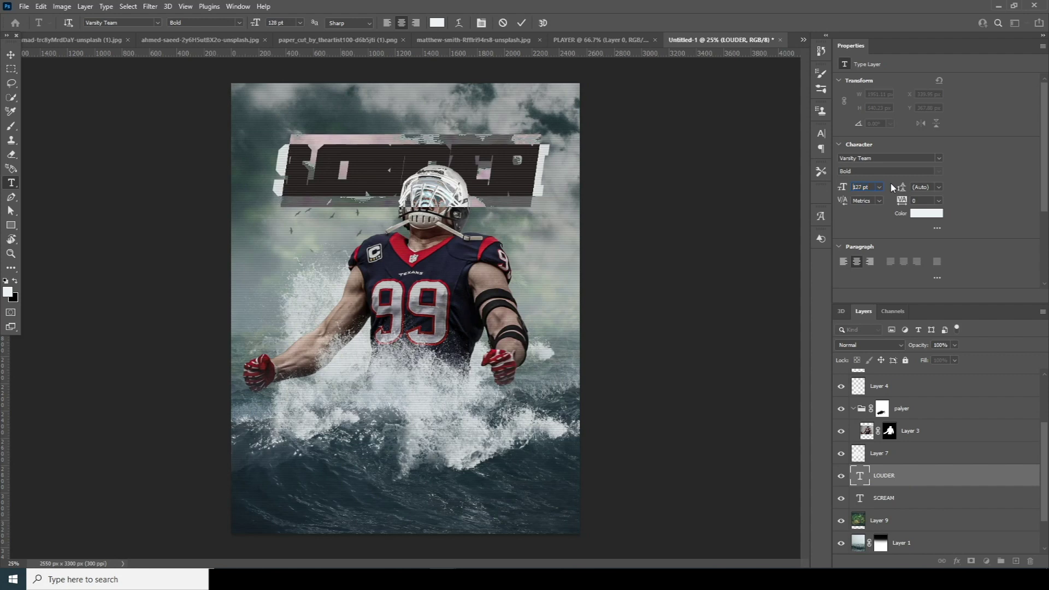
scroll(893, 187, "down", 20)
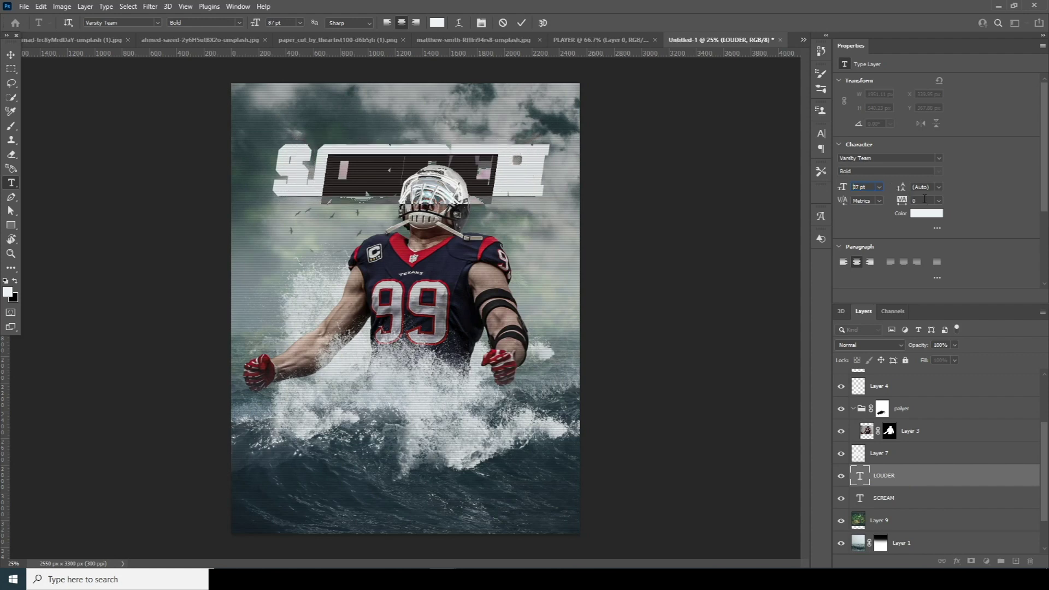
scroll(924, 200, "up", 20)
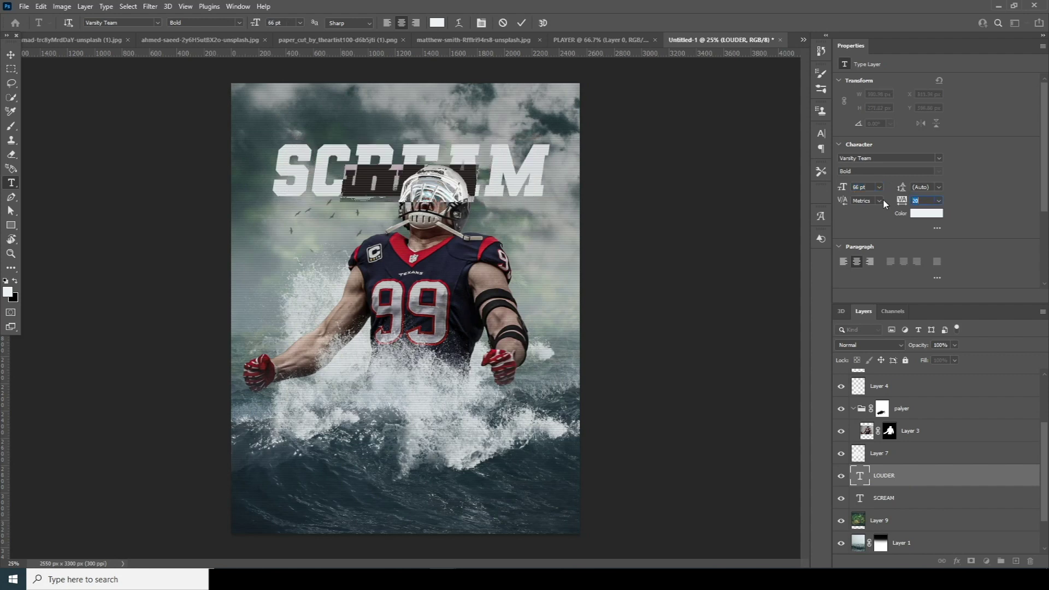
scroll(869, 187, "down", 16)
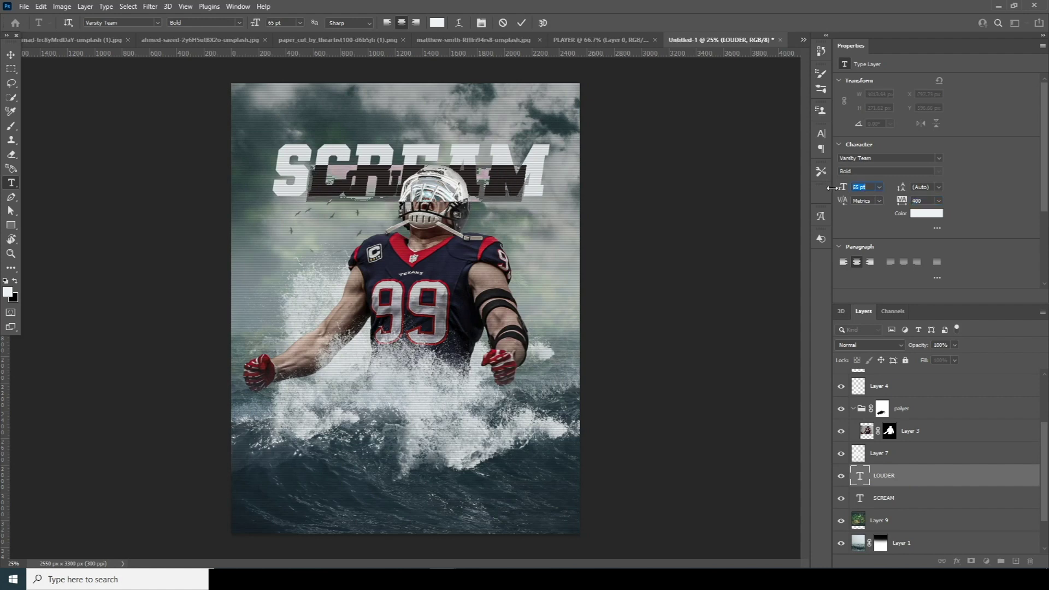
left_click_drag(831, 187, 824, 187)
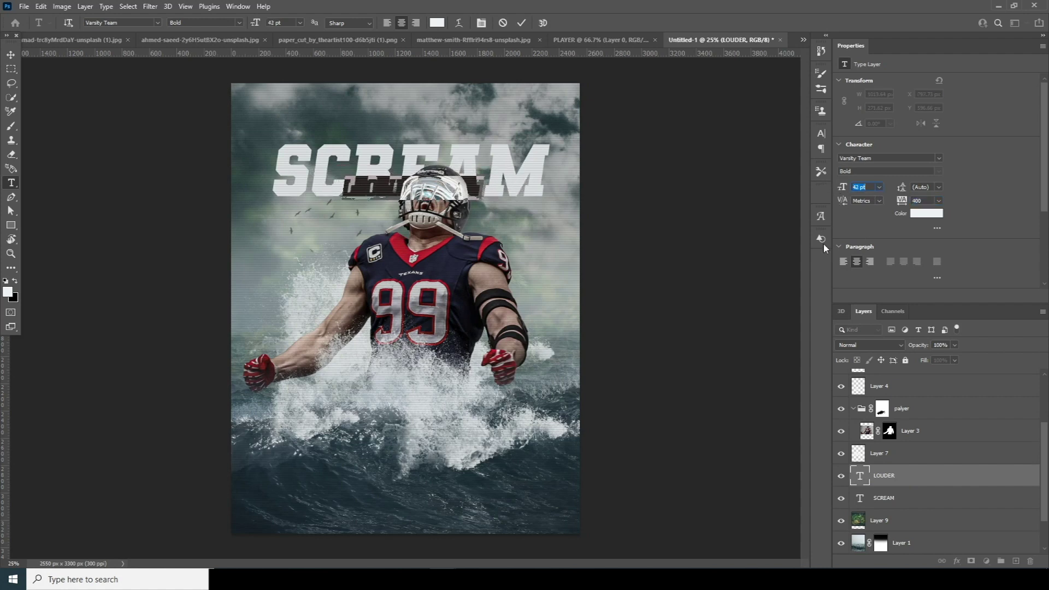
key("ctrl+Return")
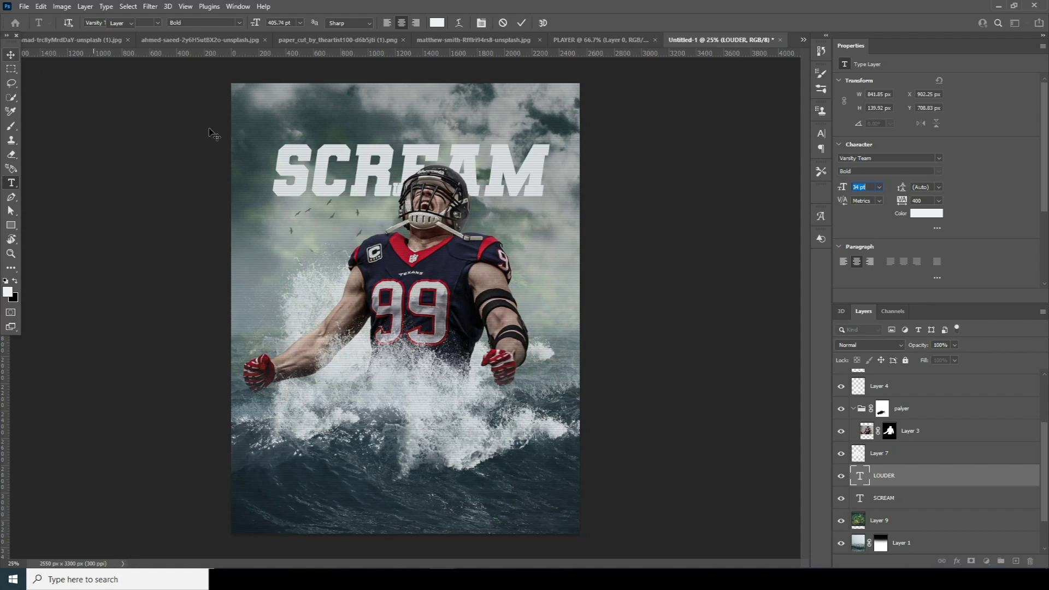
Move the LOUDER text straight up to sit just above the SCREAM title
key("v")
key("ctrl+t")
left_click_drag(434, 192, 435, 138)
key("Return")
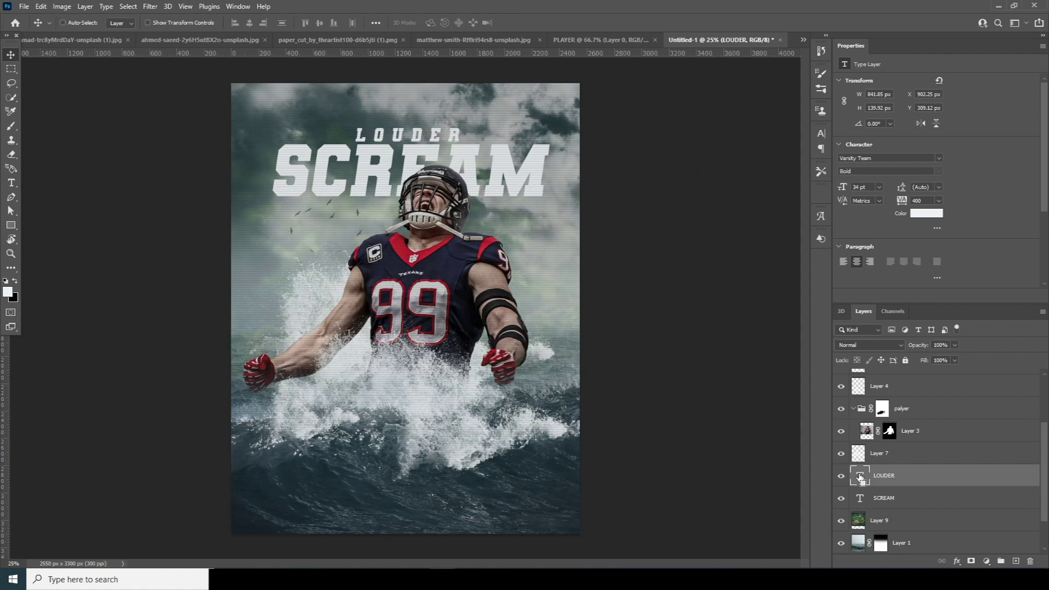
Duplicate the LOUDER text layer and change the copy's text to WINDY STUDIO PHOTOSHOP TUTORIAL
key("ctrl+j")
key("ctrl")
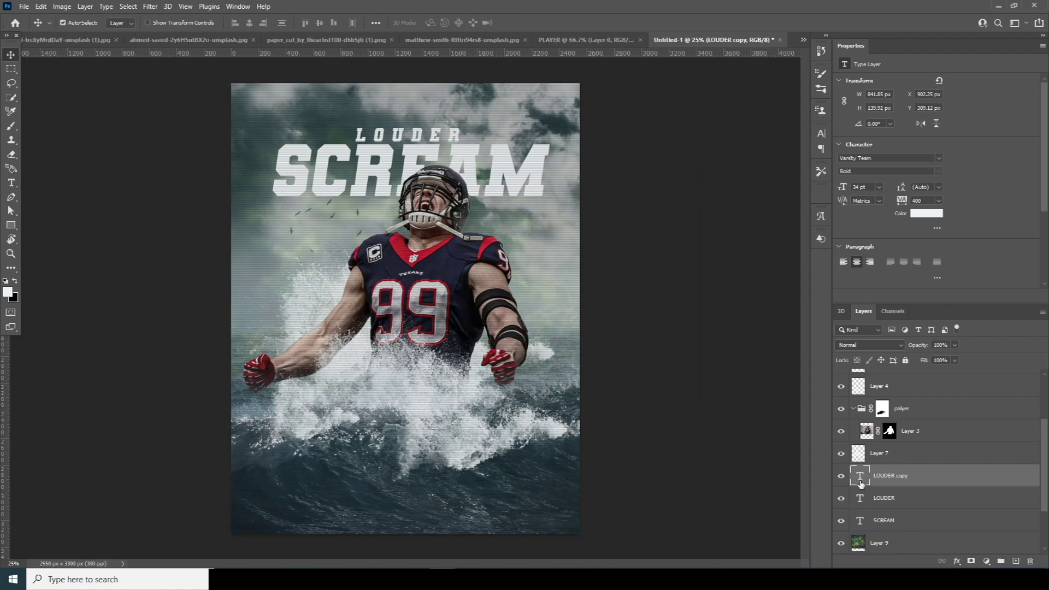
double_click(861, 483)
type("WONDER T")
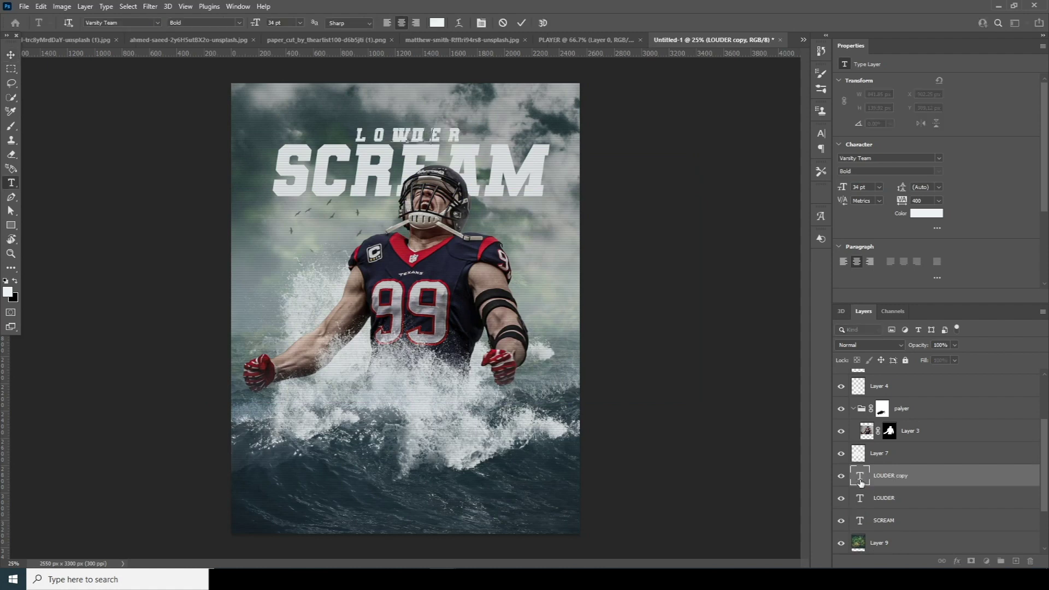
type("UDIO PHO")
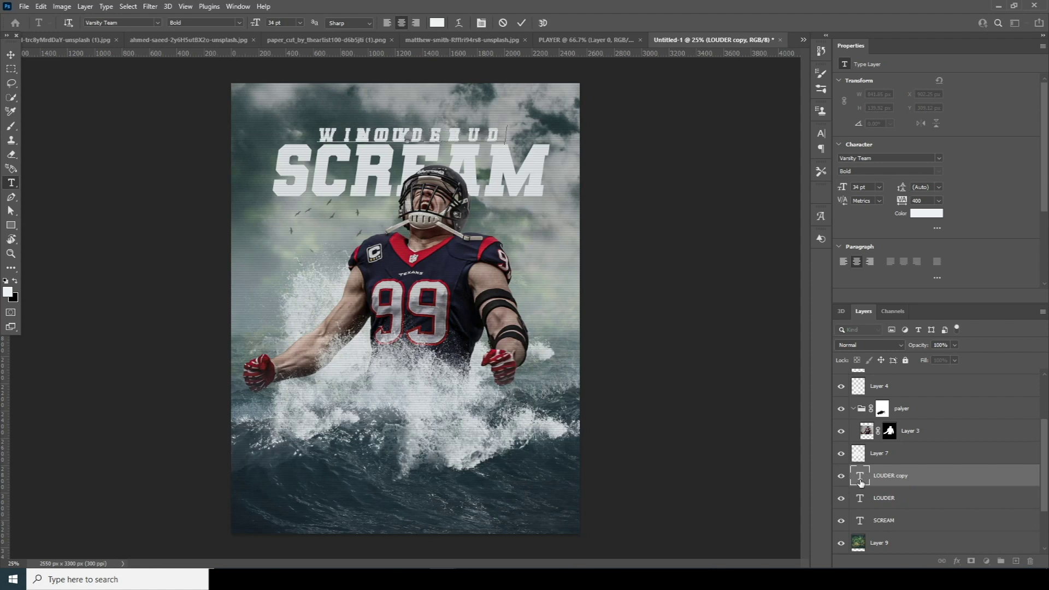
type("TOSHOP TUTORIAL")
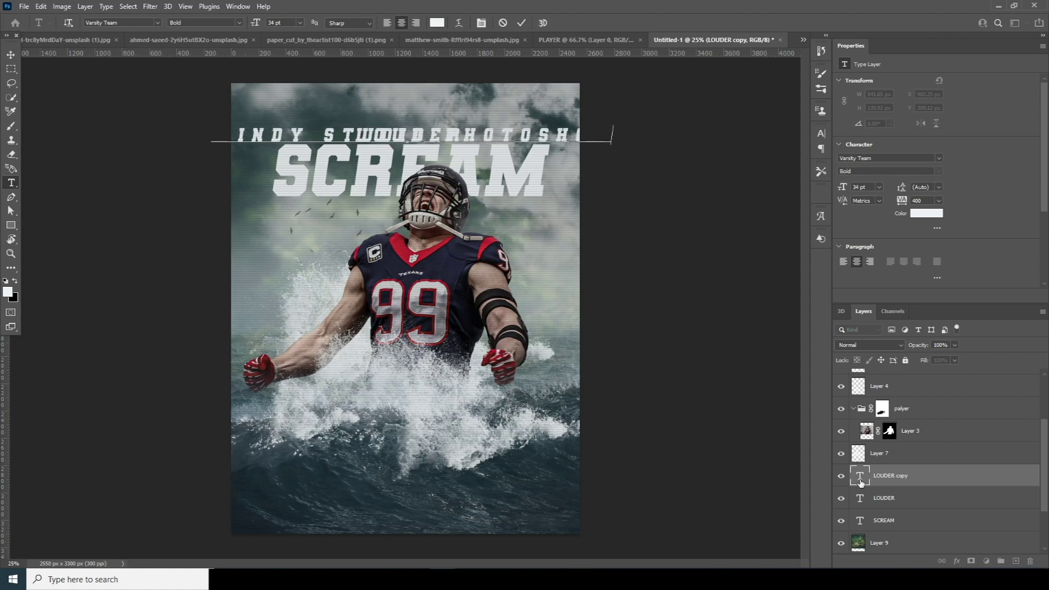
Set the WINDY STUDIO PHOTOSHOP TUTORIAL text to 7 pt and tighten its tracking to 140
key("ctrl+a")
left_click_drag(842, 187, 176, 123)
key("alt+Left")
key("alt+Left")
key("alt+Left")
key("alt+Left")
key("alt+Left")
key("alt+Left")
key("alt+Left")
key("alt+Left")
key("alt+Left")
key("alt+Left")
key("alt+Left")
key("alt+Left")
key("alt+Left")
key("ctrl+Return")
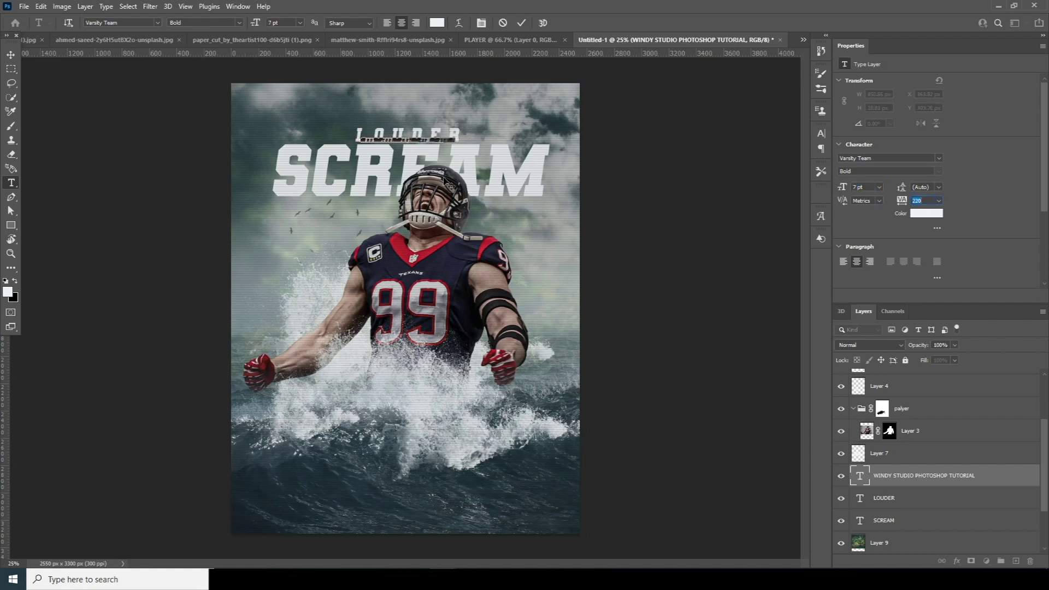
Move the small WINDY STUDIO PHOTOSHOP TUTORIAL line straight up to sit just above LOUDER
key("v")
key("shift+Up")
key("shift+Up")
key("shift+Up")
key("shift+Up")
key("shift+Up")
key("shift+Up")
key("shift+Up")
key("shift+Up")
key("shift+Up")
key("shift+Up")
key("shift+Up")
Add a 4 pt placeholder paragraph box of about 815 × 76 px beneath the start of the SCREAM title
key("t")
left_click_drag(239, 213, 374, 202)
type("4")
key("Return")
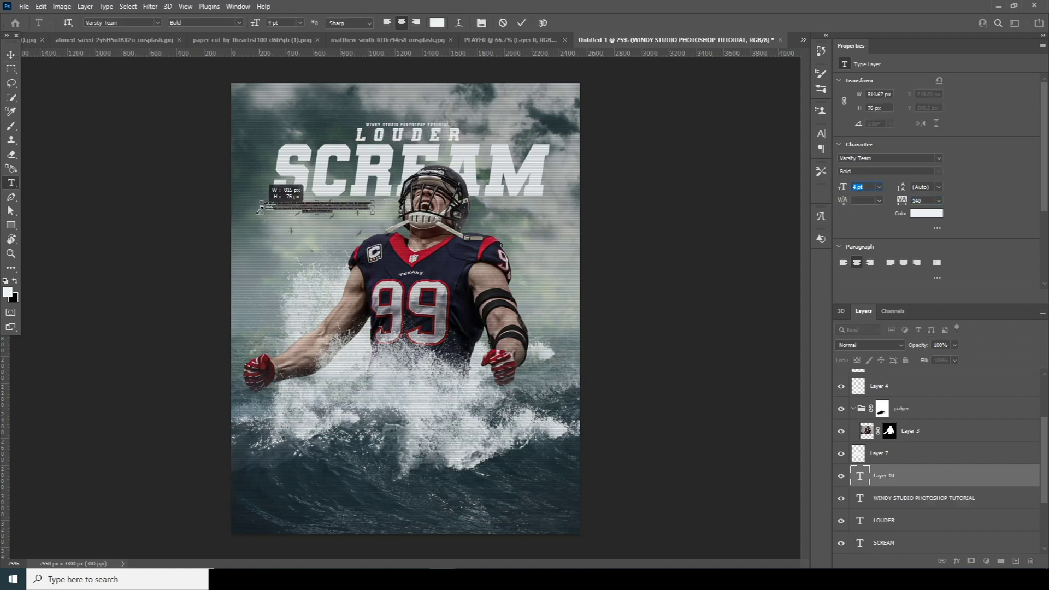
key("ctrl+Return")
key("v")
Duplicate the placeholder paragraph, shrink the copy to about 658 px wide and offset it just below and to the right of the original
key("ctrl+j")
key("ctrl+t")
left_click_drag(323, 206, 361, 227)
key("Return")
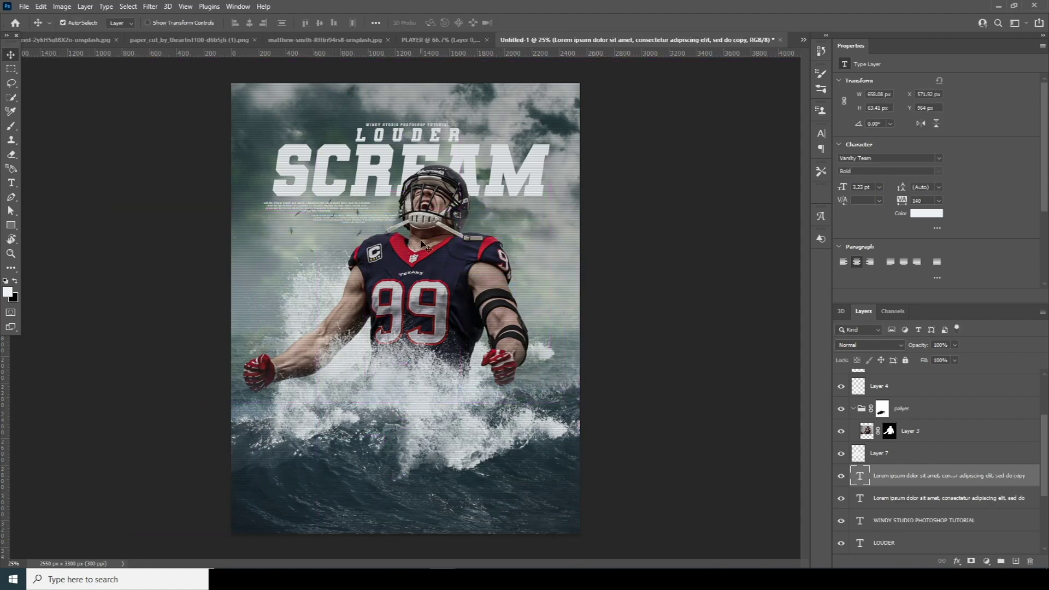
Draw a black arrowhead custom shape of about 142 × 120 px and place it just before the second placeholder paragraph
left_click(11, 225)
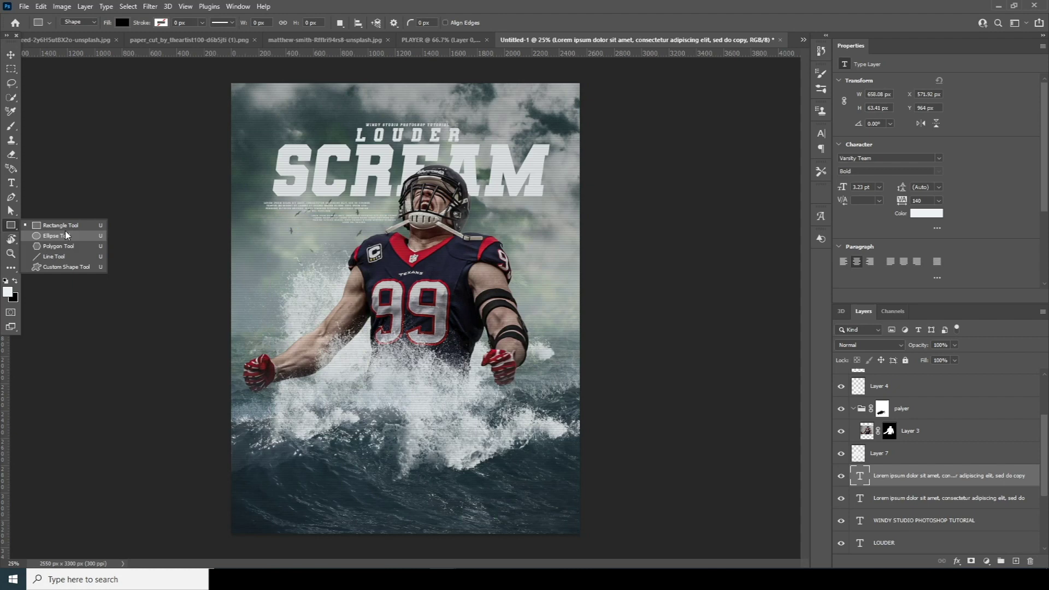
left_click(62, 267)
left_click_drag(262, 217, 280, 233)
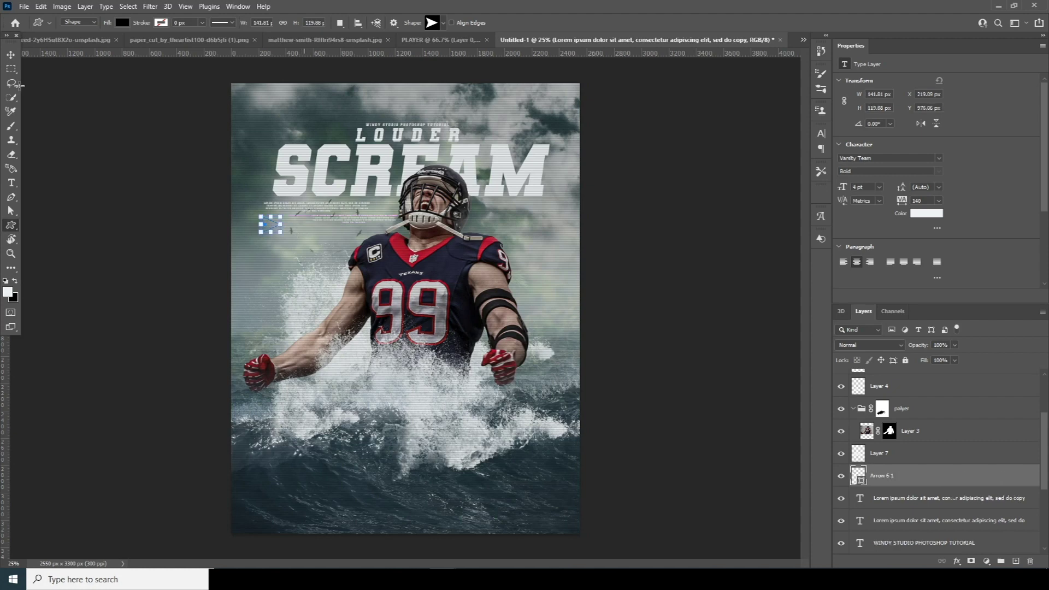
key("v")
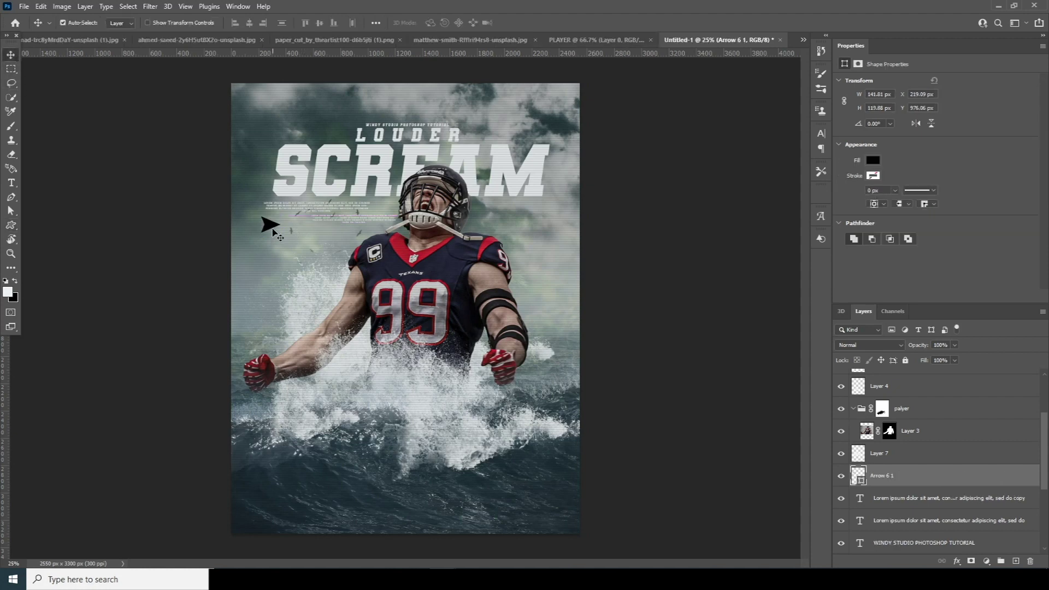
left_click_drag(290, 222, 294, 219)
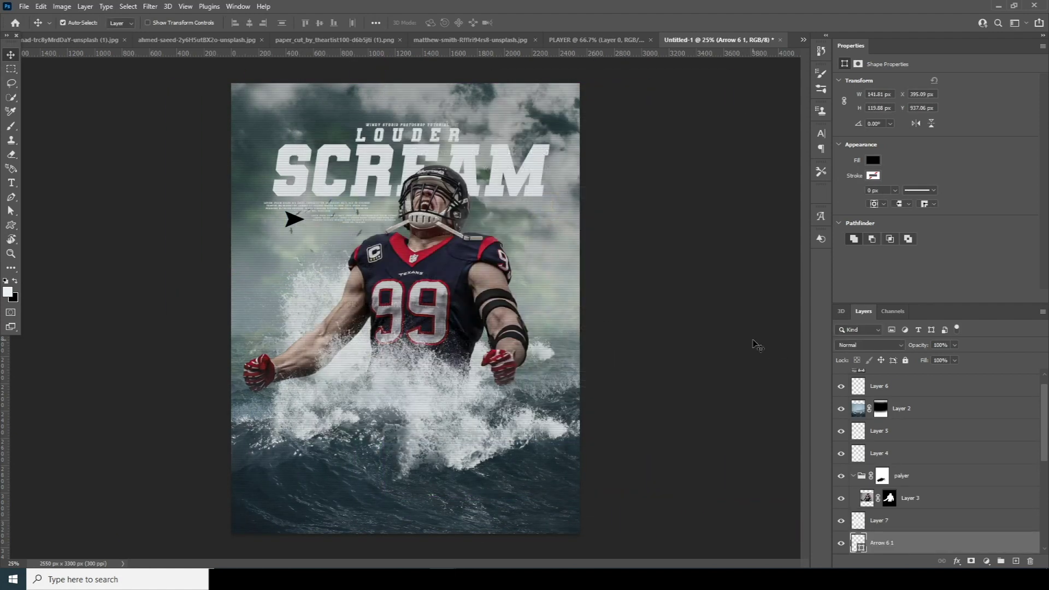
Duplicate the arrowhead and move the copy up between the A and M of the SCREAM title
key("ctrl")
key("ctrl+j")
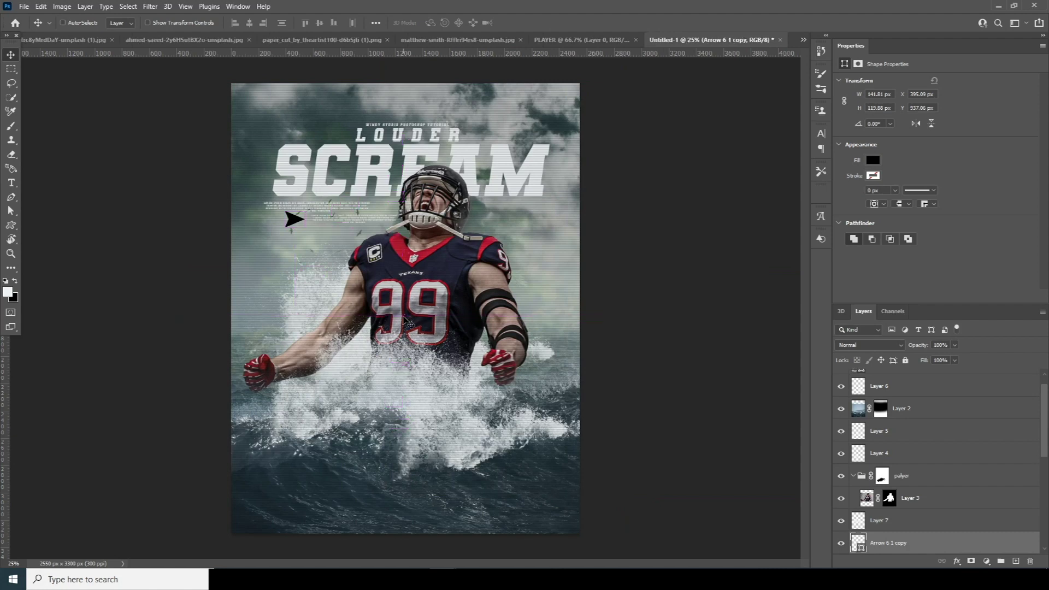
key("ctrl+t")
left_click_drag(294, 220, 482, 176)
key("Return")
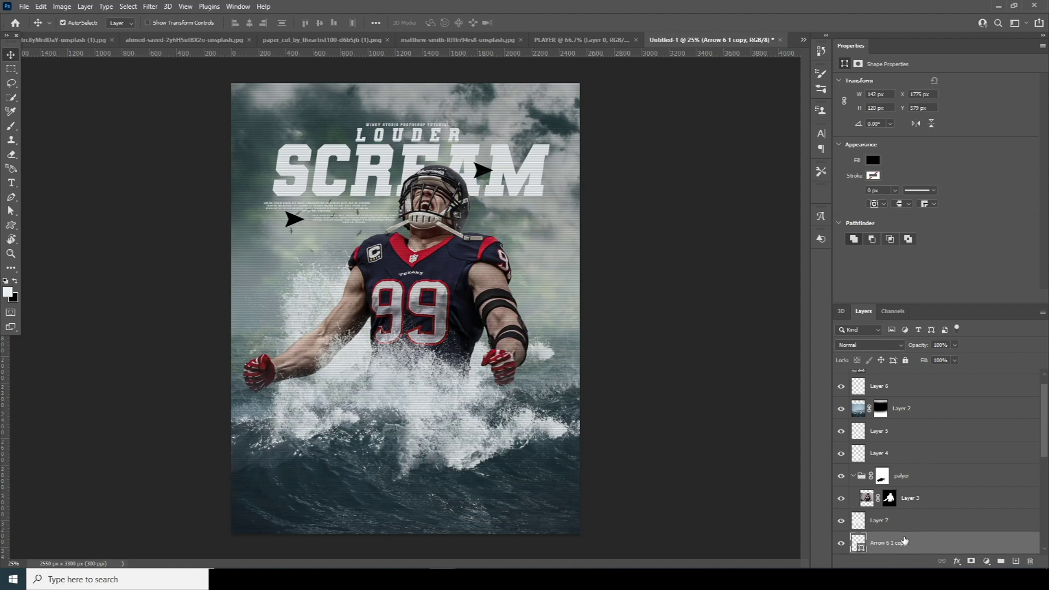
Group both arrowheads together with all title and paragraph text layers, from the arrow copy down to SCREAM
left_click_drag(1046, 444, 935, 521)
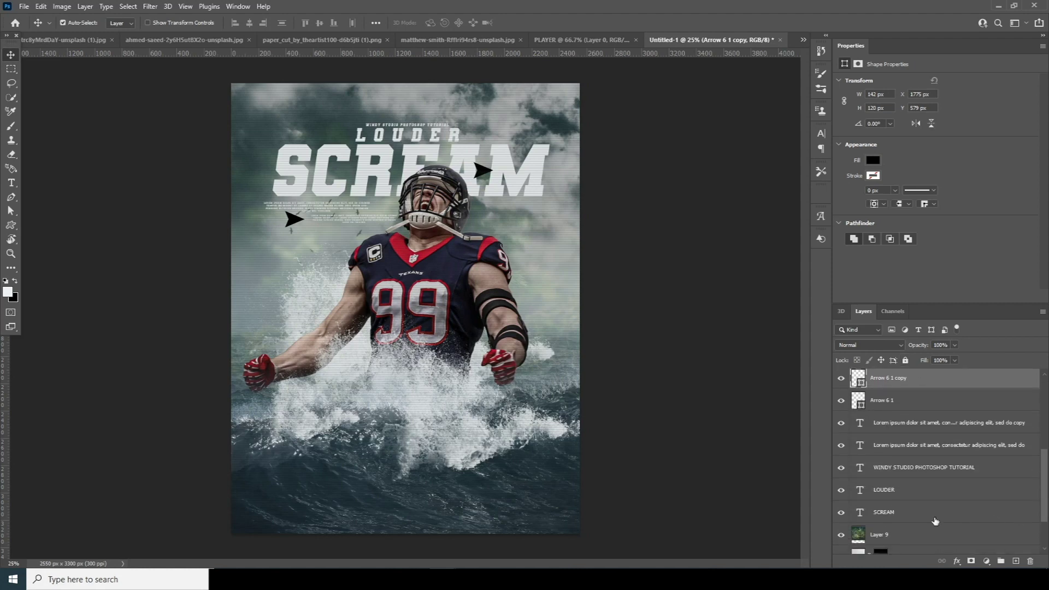
left_click(881, 514, "shift")
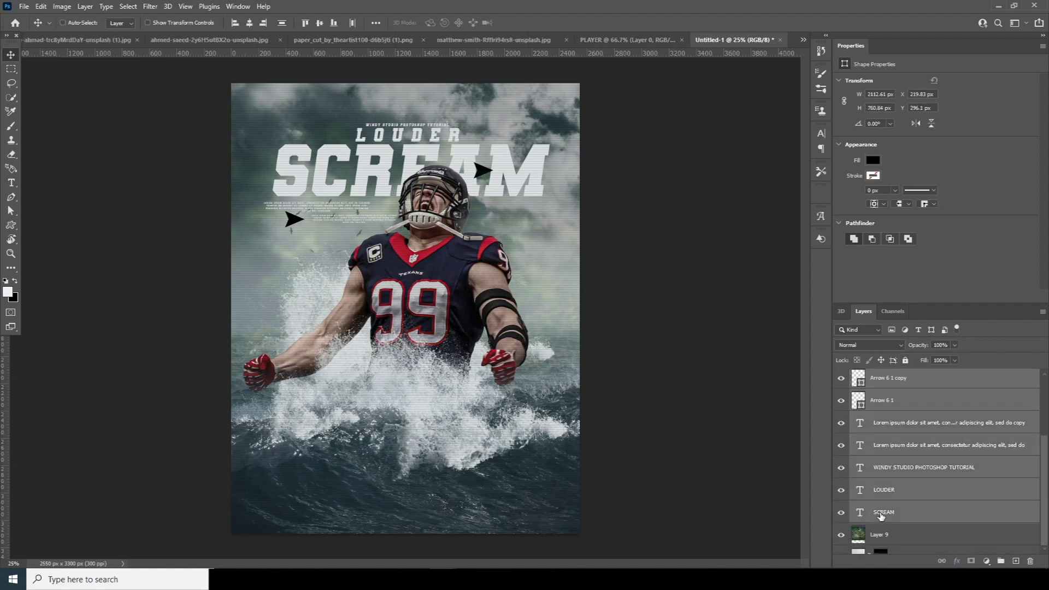
key("ctrl+g")
Duplicate the forest image Layer 9, move the copy above Group 1 and clip it to the group
left_click(863, 481)
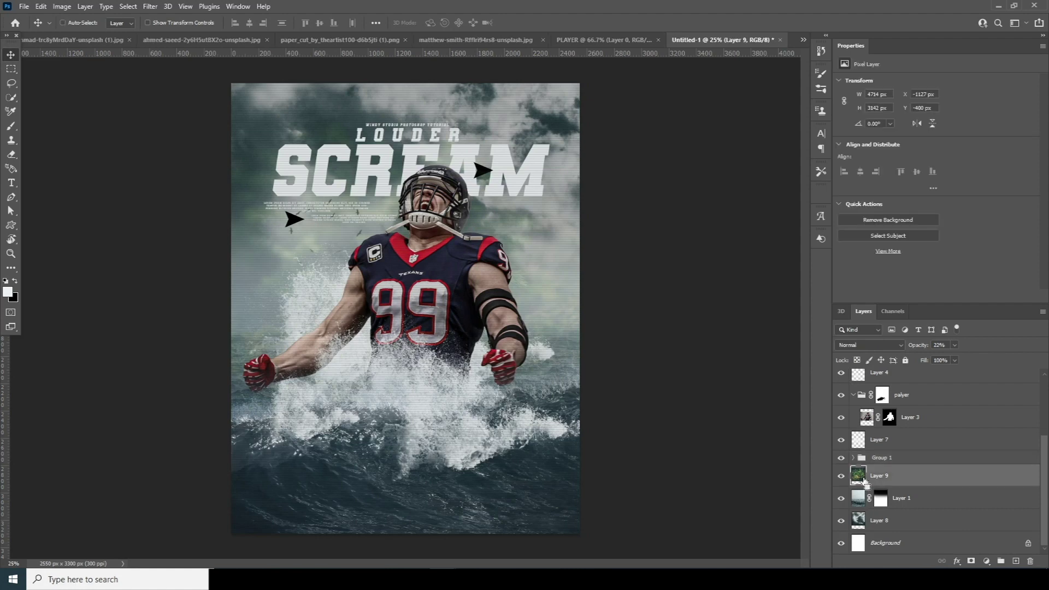
key("ctrl+j")
left_click_drag(864, 482, 899, 453)
right_click(901, 475)
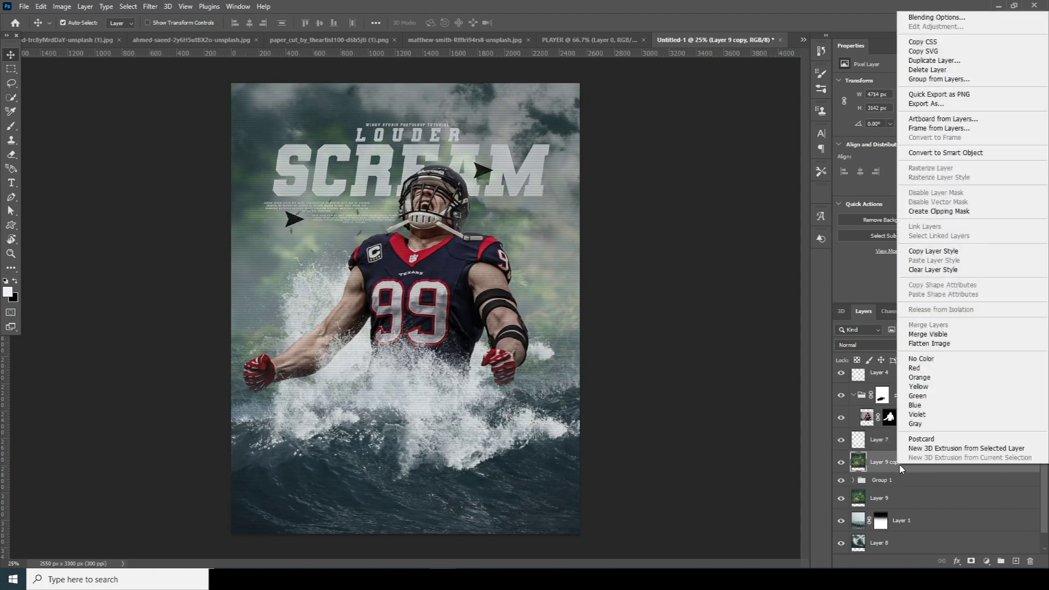
left_click(918, 214)
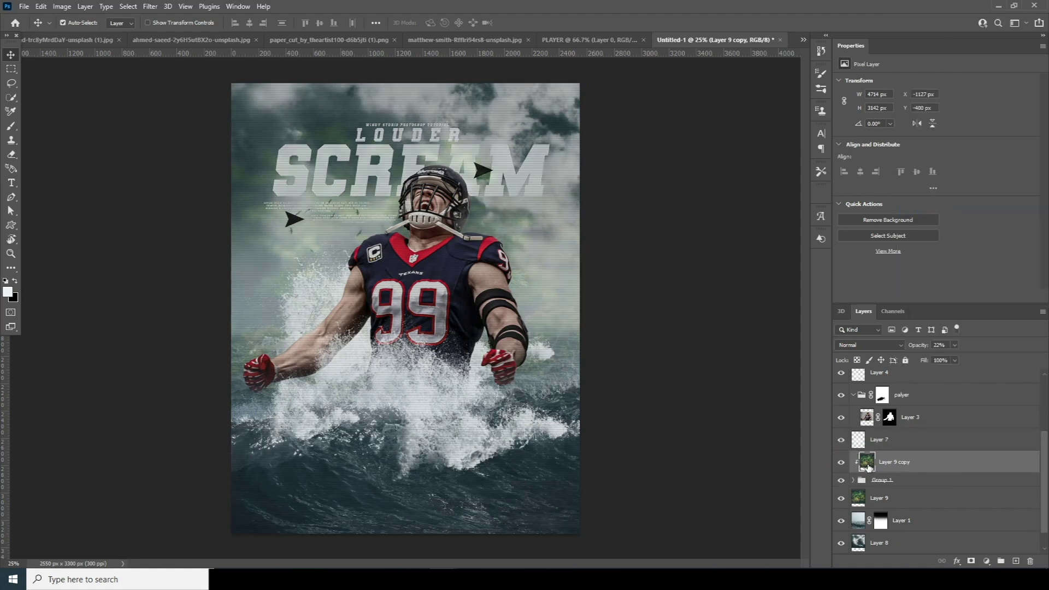
Raise the clipped forest copy to 100% opacity and shift it down so its darker foliage fills the title text
left_click(955, 359)
left_click_drag(990, 359, 998, 357)
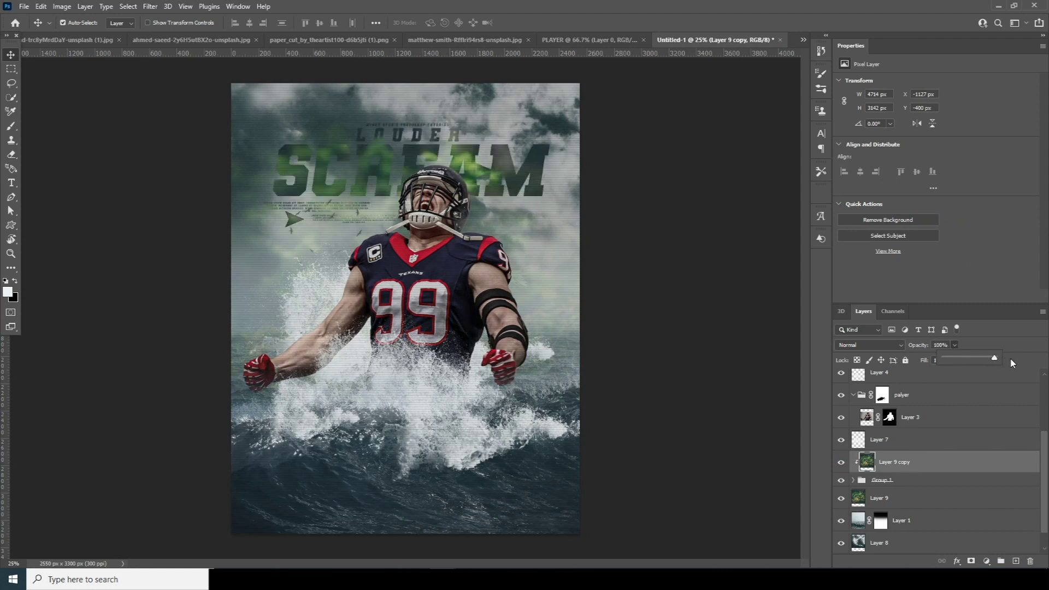
key("ctrl+t")
left_click_drag(540, 262, 549, 324)
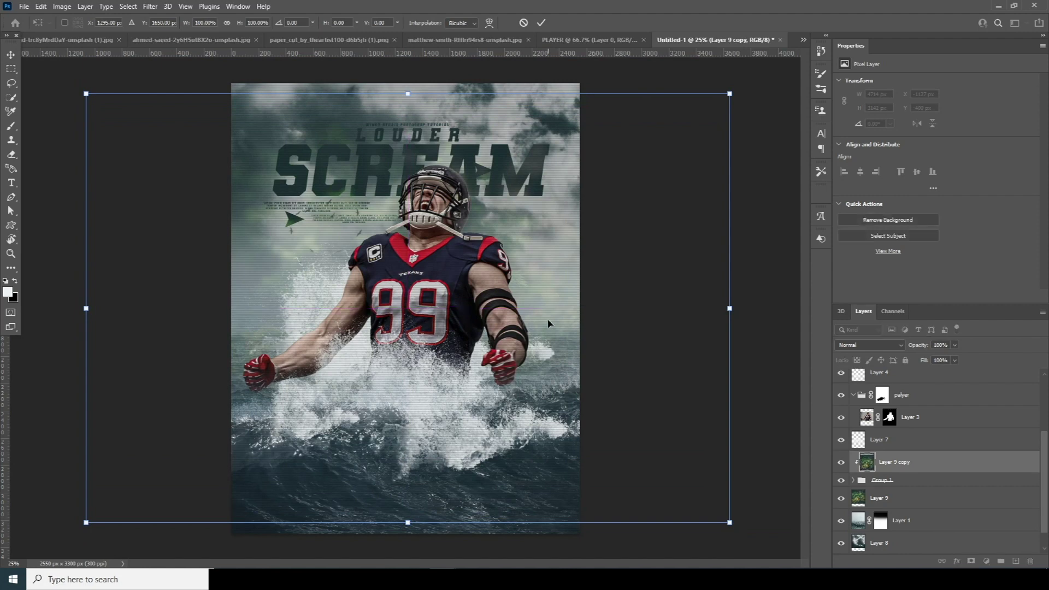
key("Return")
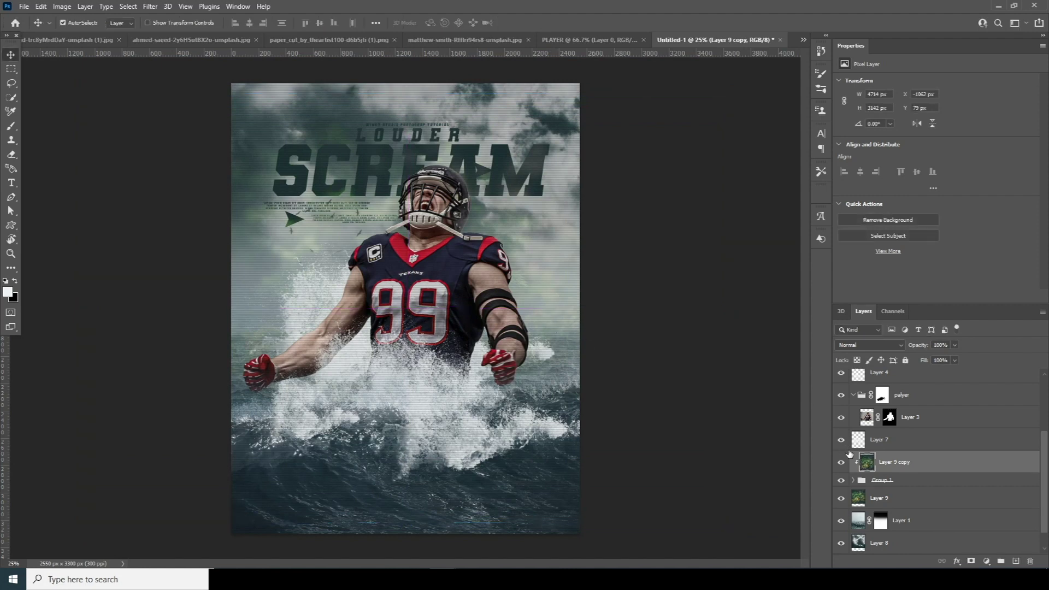
Scale the arrowhead copy in Group 1 to about 66% and move it just past the M of SCREAM
left_click(853, 480)
left_click(869, 505)
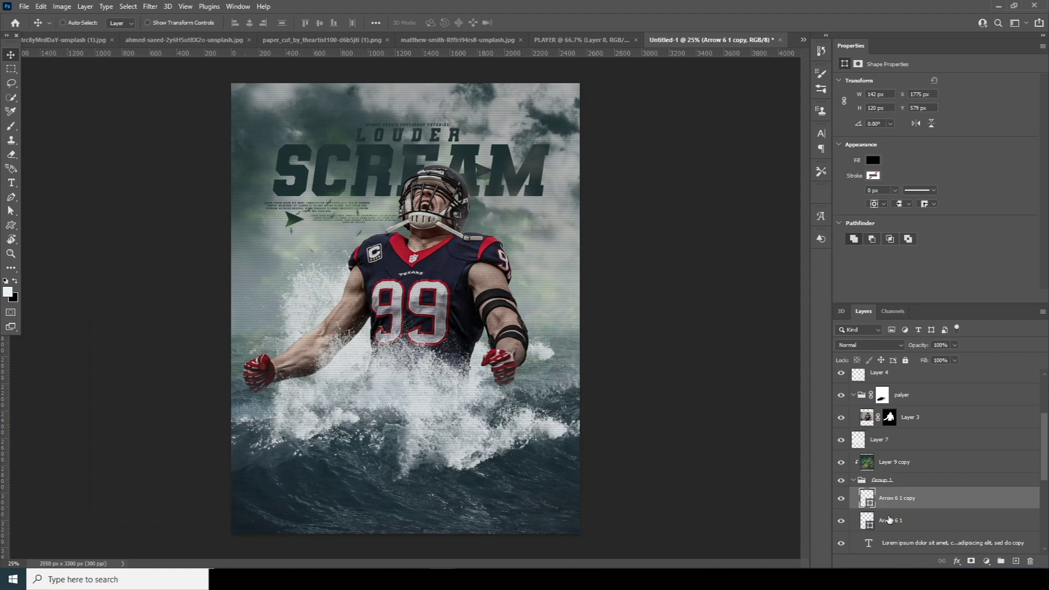
key("ctrl+t")
left_click_drag(487, 176, 559, 177)
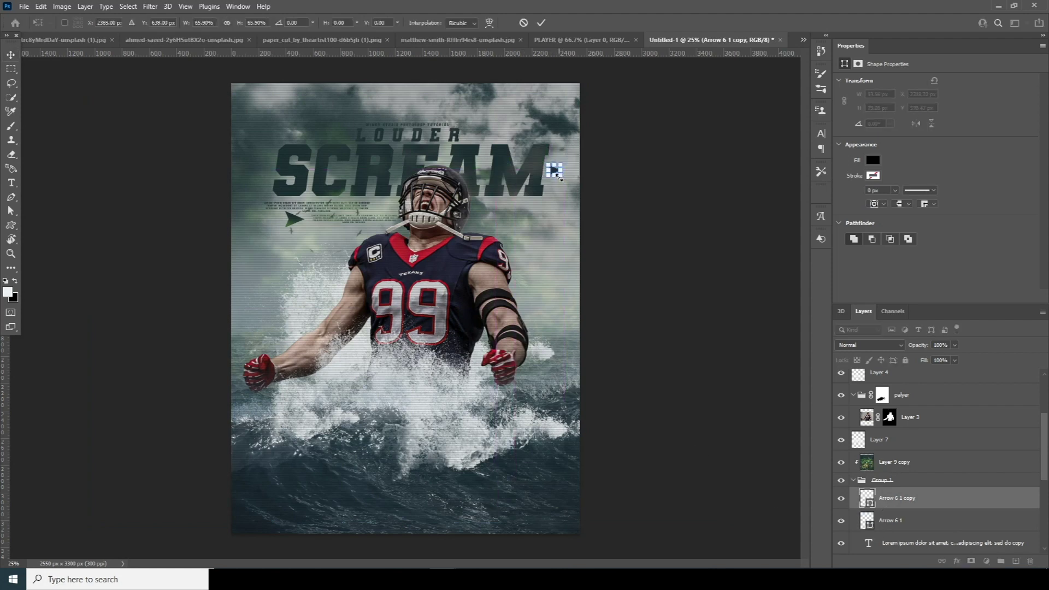
key("Return")
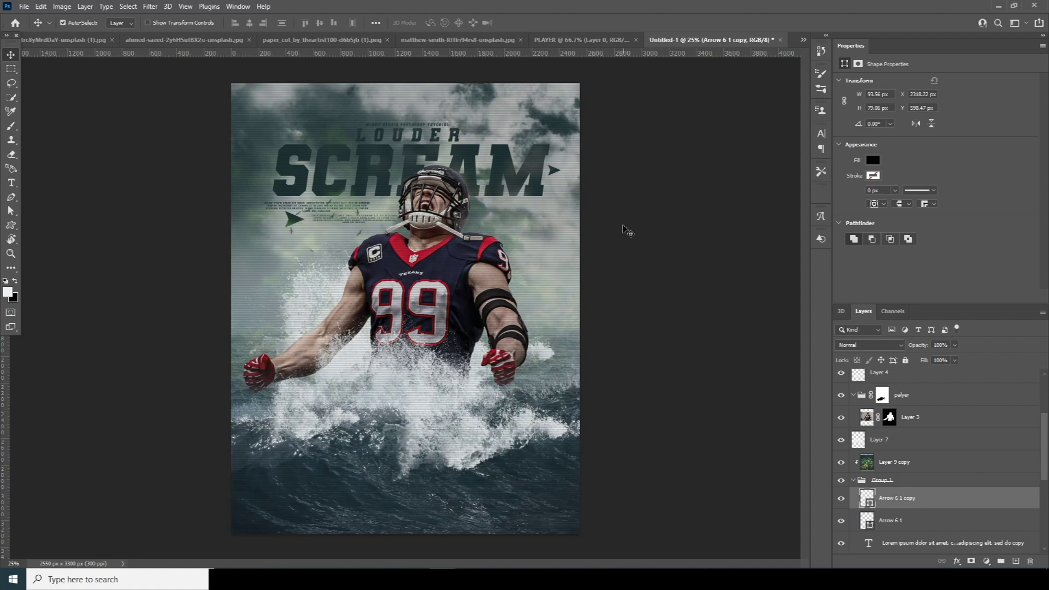
Add a clipped Curves adjustment above Layer 9 copy, lifting the upper midtones and setting a shadow point at input 47, output 39
left_click(918, 462)
left_click(986, 561)
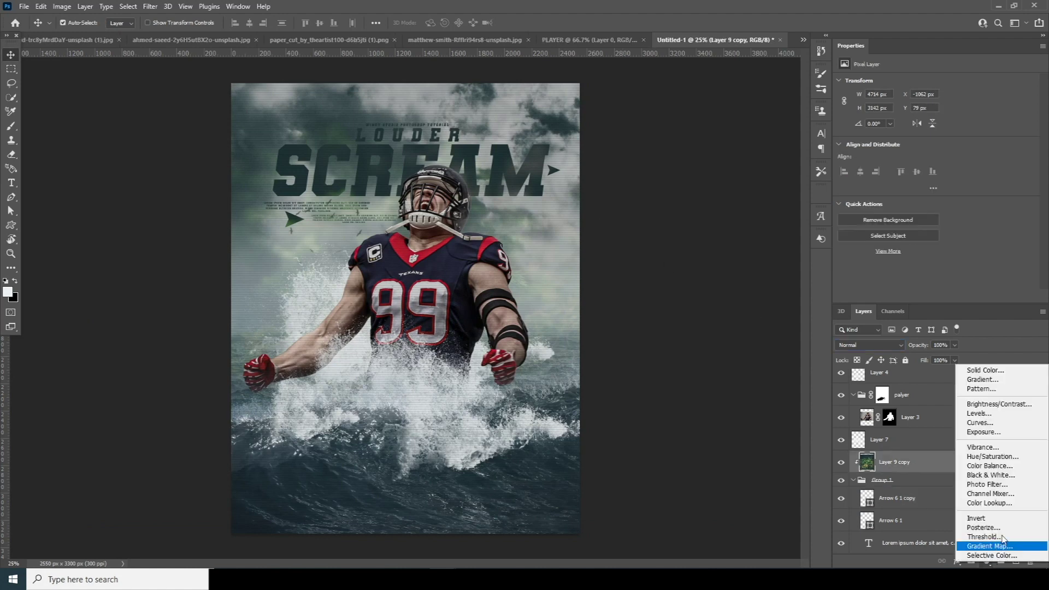
left_click(981, 423)
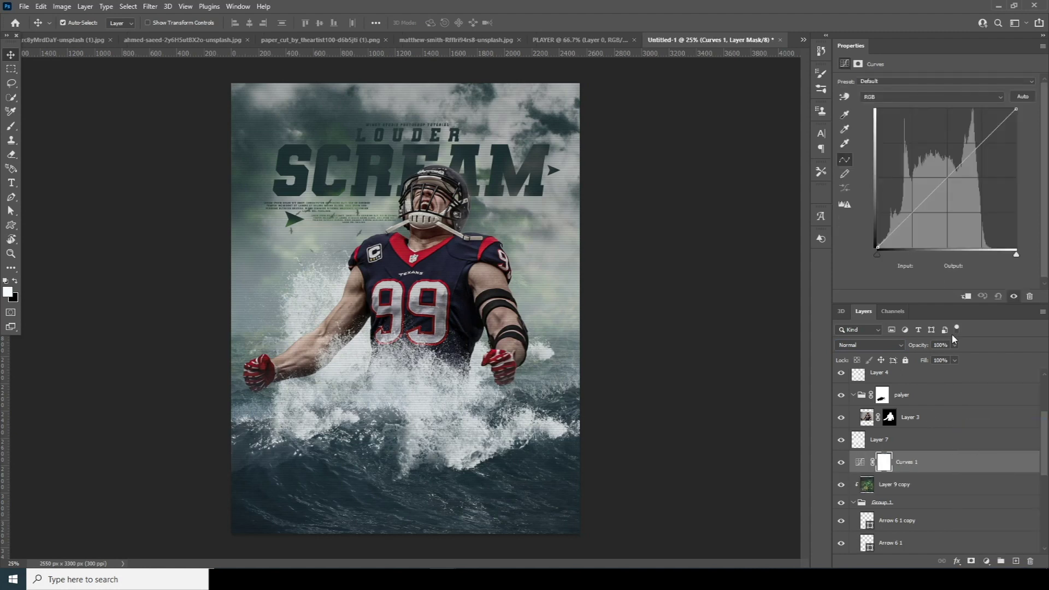
left_click(965, 297)
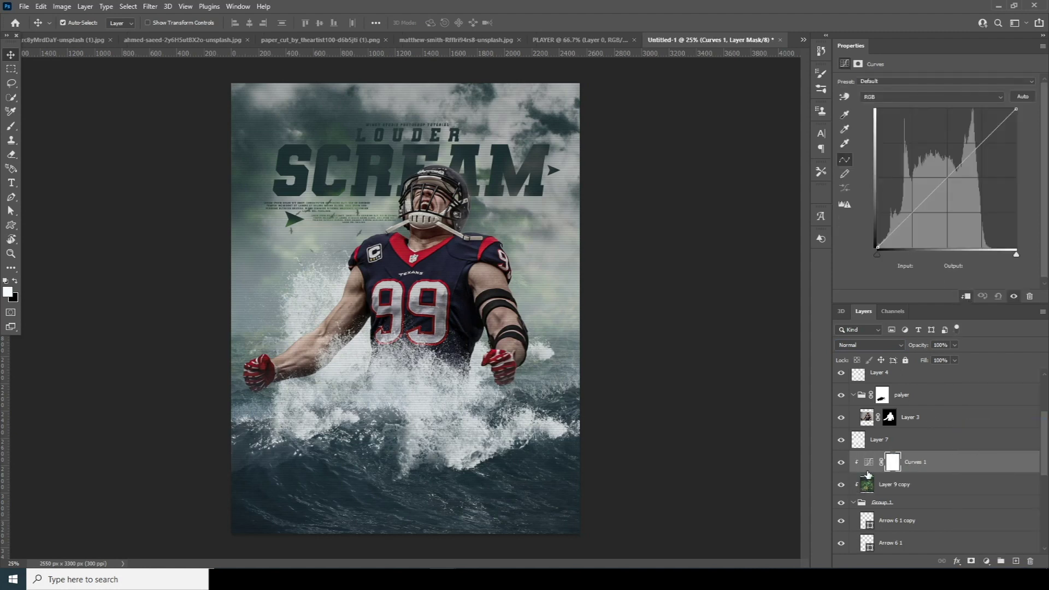
left_click_drag(944, 183, 936, 172)
left_click_drag(895, 230, 906, 226)
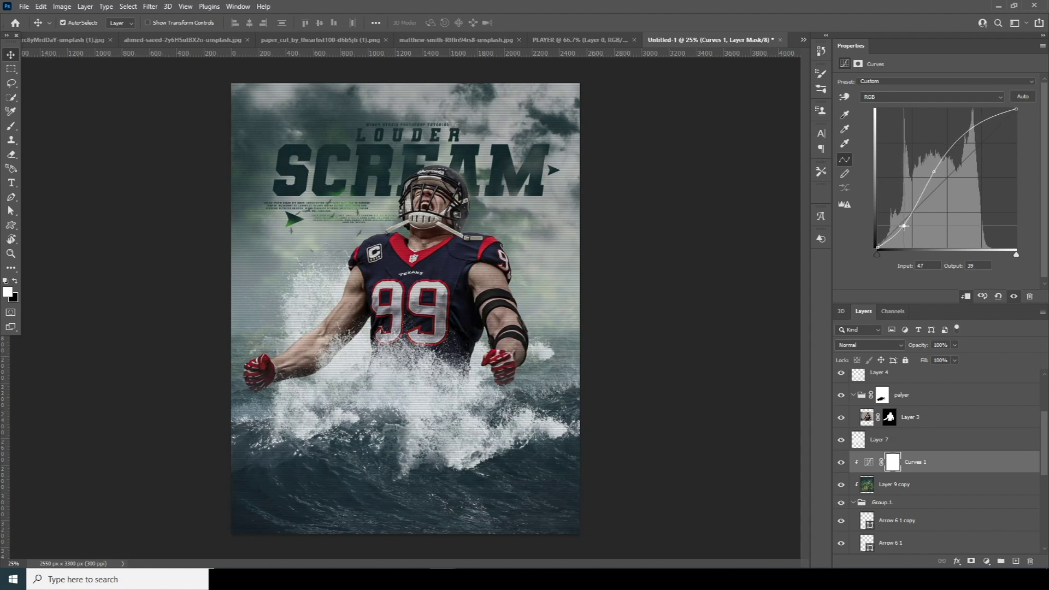
Enlarge the clipped forest image to about 5594 × 3729 px and reposition it over the title text
left_click(872, 492)
key("ctrl+t")
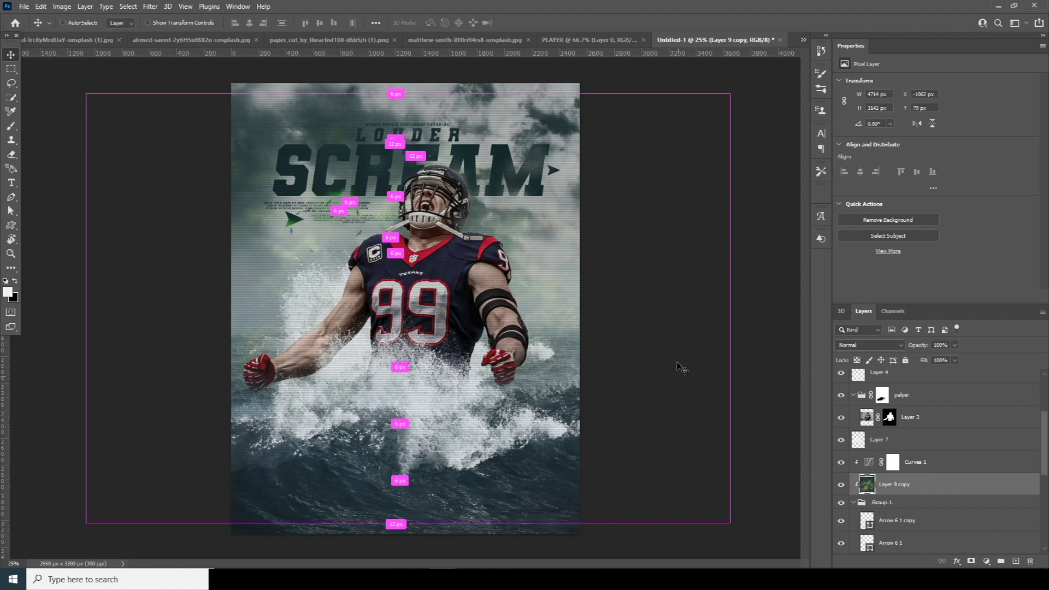
left_click_drag(734, 523, 794, 562)
left_click_drag(697, 397, 732, 434)
key("Return")
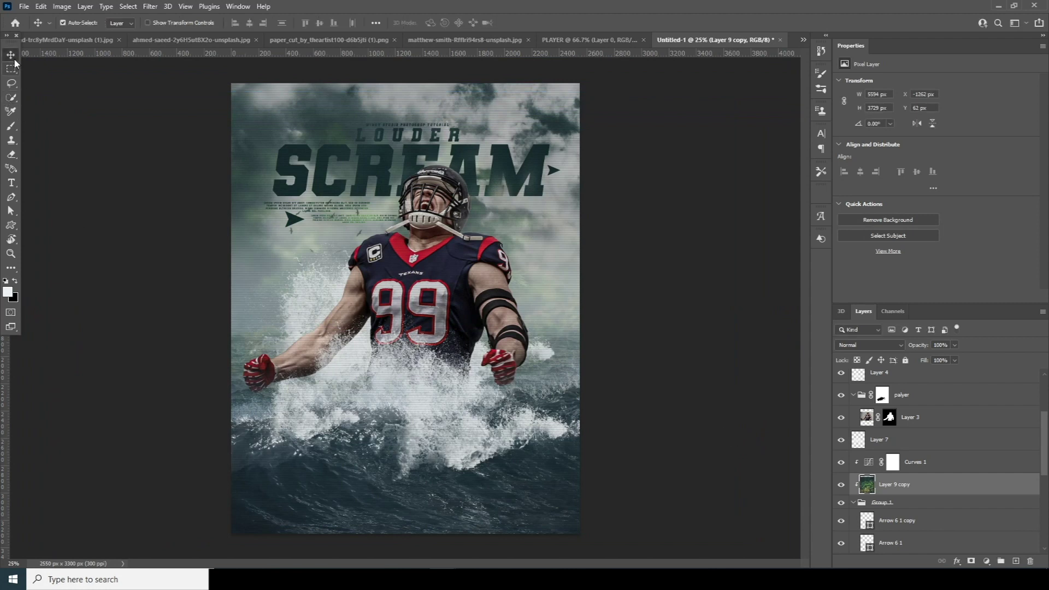
Duplicate the SCREAM text layer and move the copy down over the waves in the lower part of the poster
right_click(541, 177)
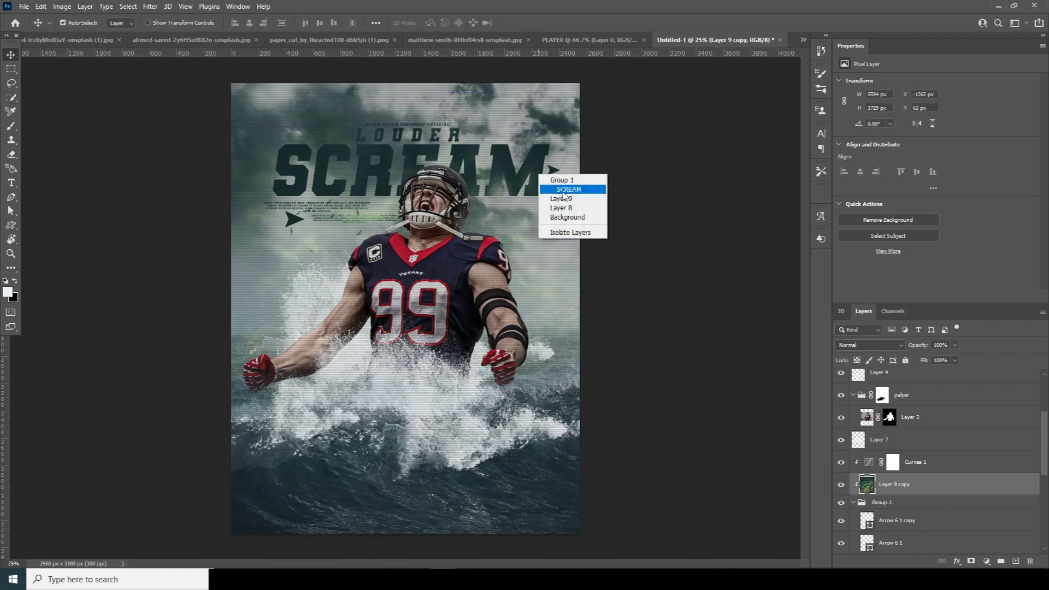
left_click(563, 189)
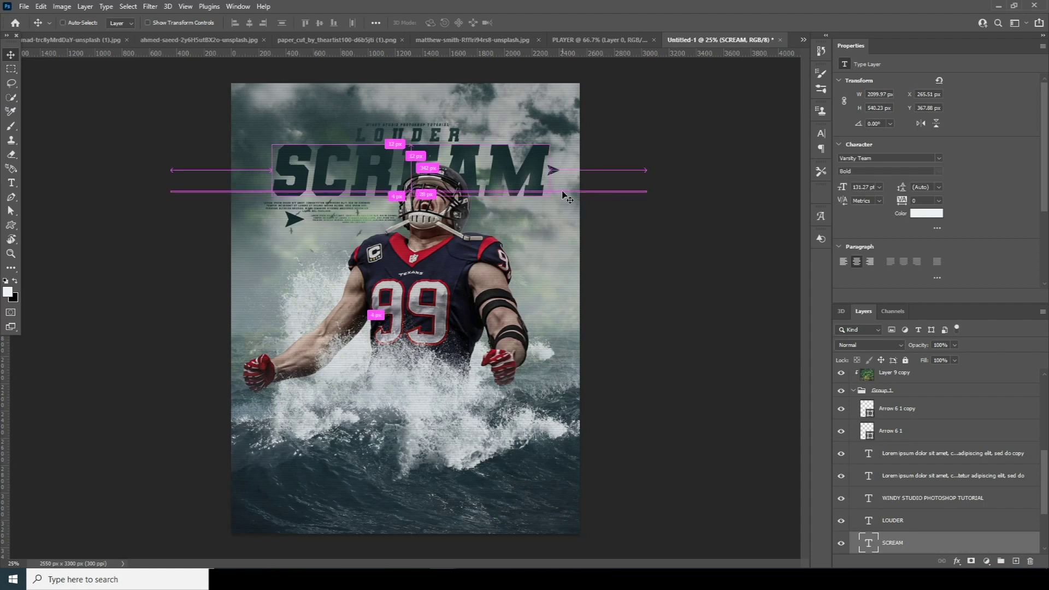
key("ctrl+j")
key("ctrl+t")
left_click_drag(474, 178, 489, 450)
key("Return")
Raise the SCREAM copy to just below the Rectangle 1 copy 8 layer and turn it into a 108 pt GAME DAY heading across the waves
left_click_drag(899, 542, 896, 398)
scroll(1042, 438, "up", 3)
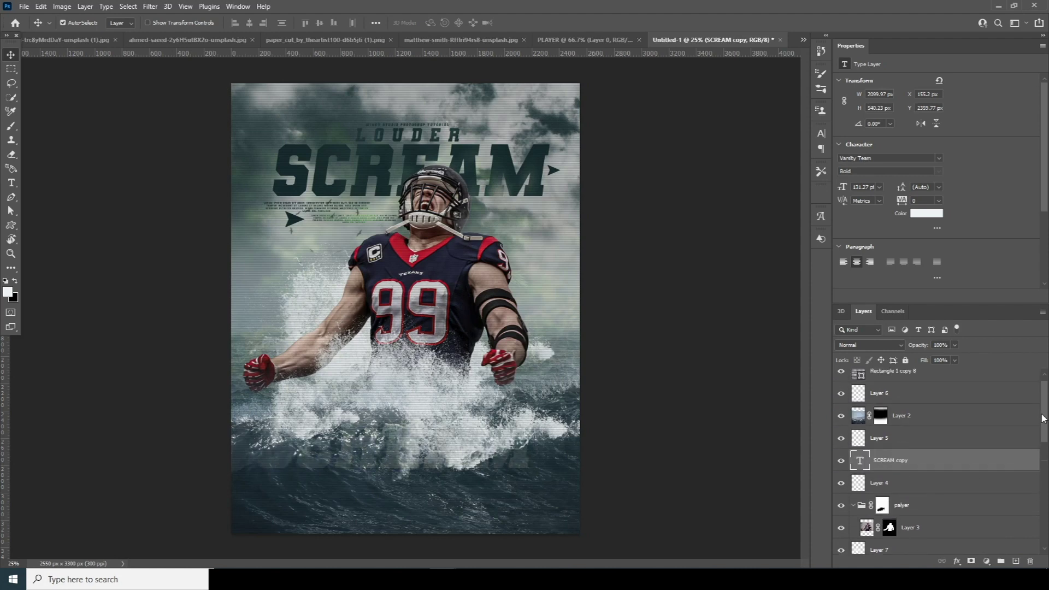
left_click_drag(867, 471, 860, 393)
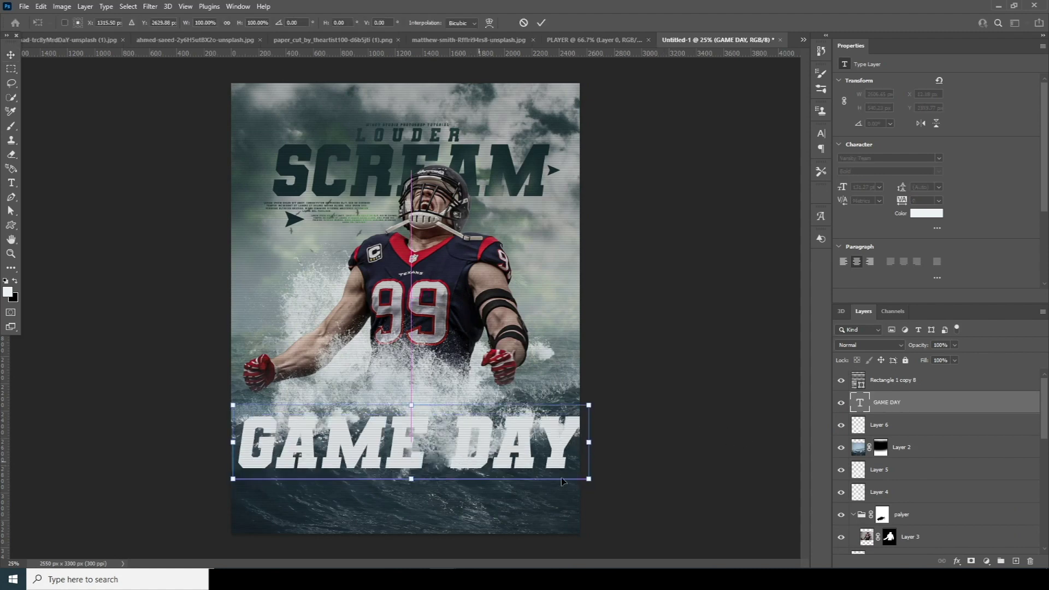
left_click_drag(494, 437, 495, 451)
Duplicate the GAME DAY text layer and retype the copy as a 17 pt caption reading "windys sutio # subscribe my youtube channel"
key("ctrl+j")
double_click(859, 402)
type("windys sutio # subscribe my youtube channel")
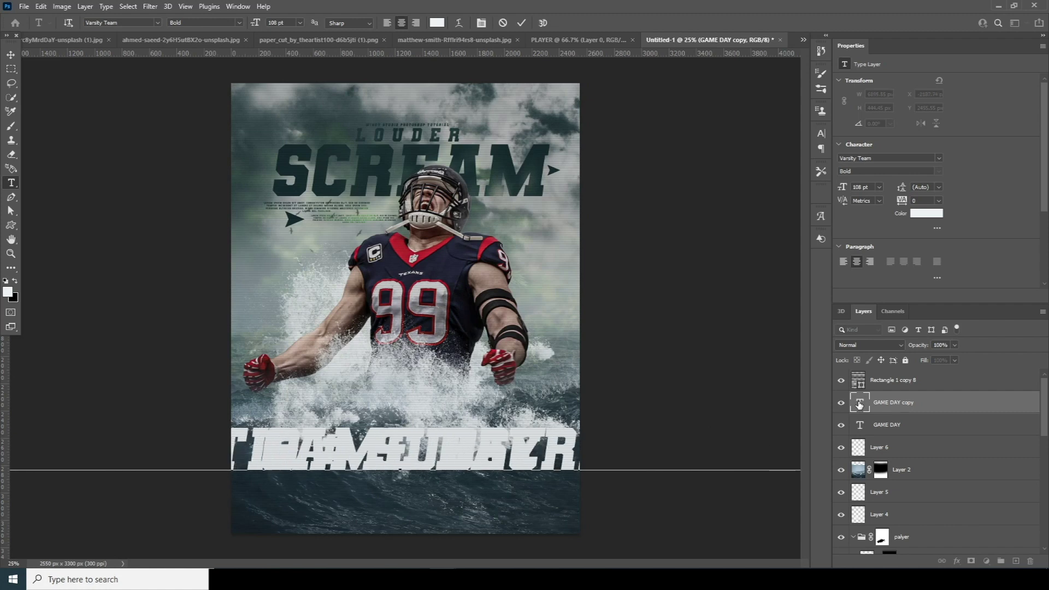
key("ctrl+a")
type("17")
key("Return")
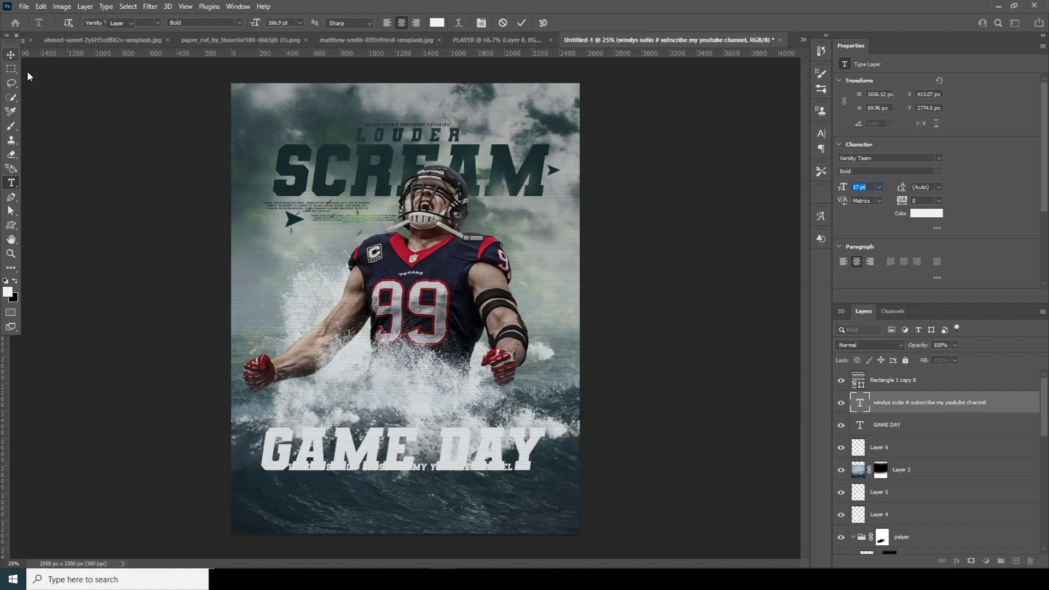
Move the "windys sutio # subscribe my youtube channel" caption down so it sits just beneath the GAME DAY heading
left_click(10, 55)
key("Up")
key("Up")
key("Up")
key("Up")
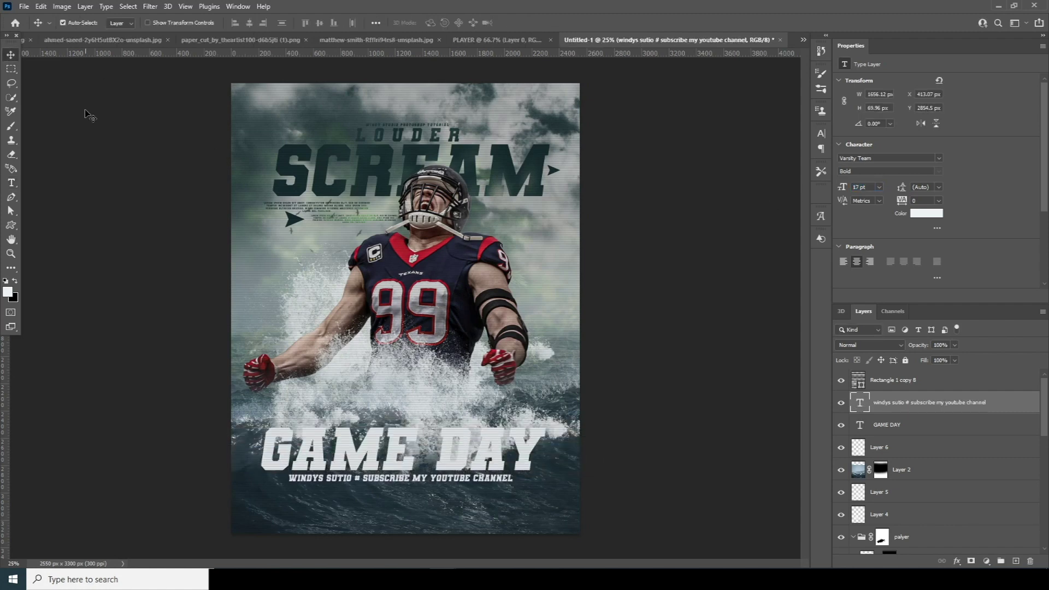
Add a Color Lookup adjustment above Rectangle 1 copy 8 and load the 3D LUT file windymoodlut 2020.cube from the mood lut folder
key("alt+[")
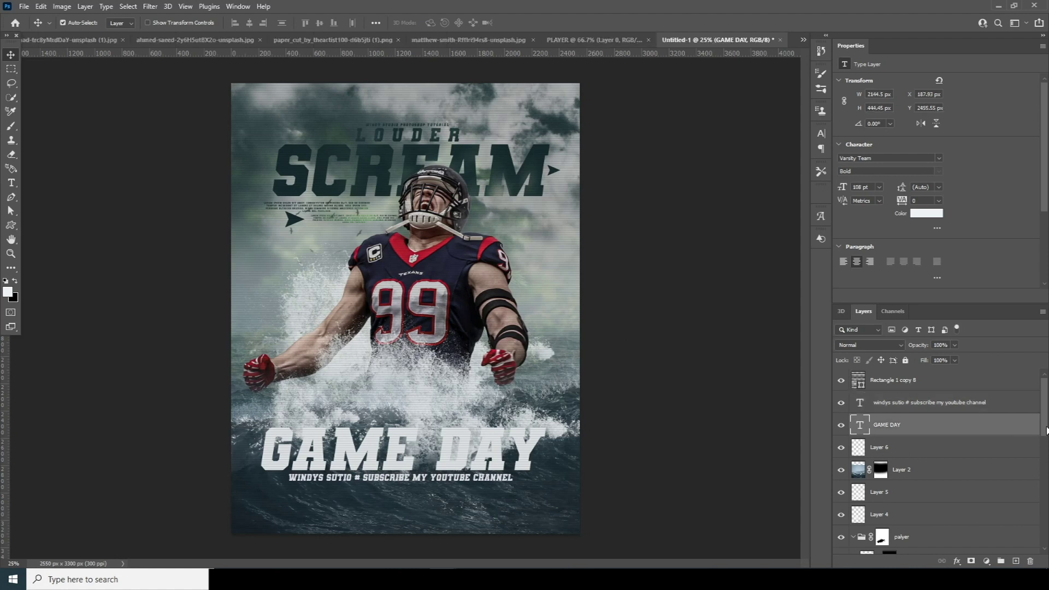
scroll(1046, 448, "down", 3)
scroll(952, 433, "up", 2)
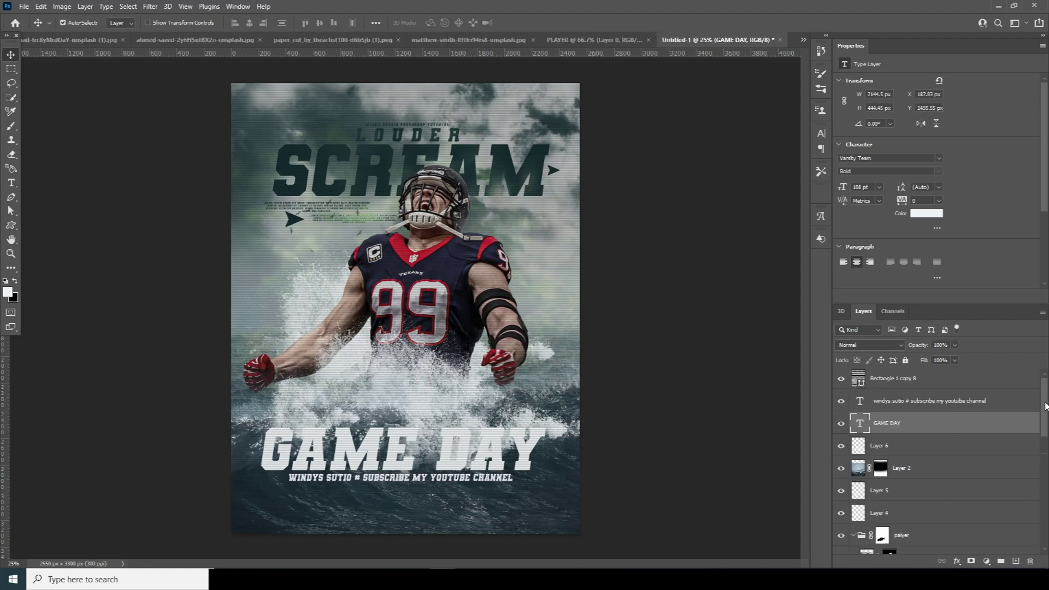
left_click(994, 384)
left_click(989, 562)
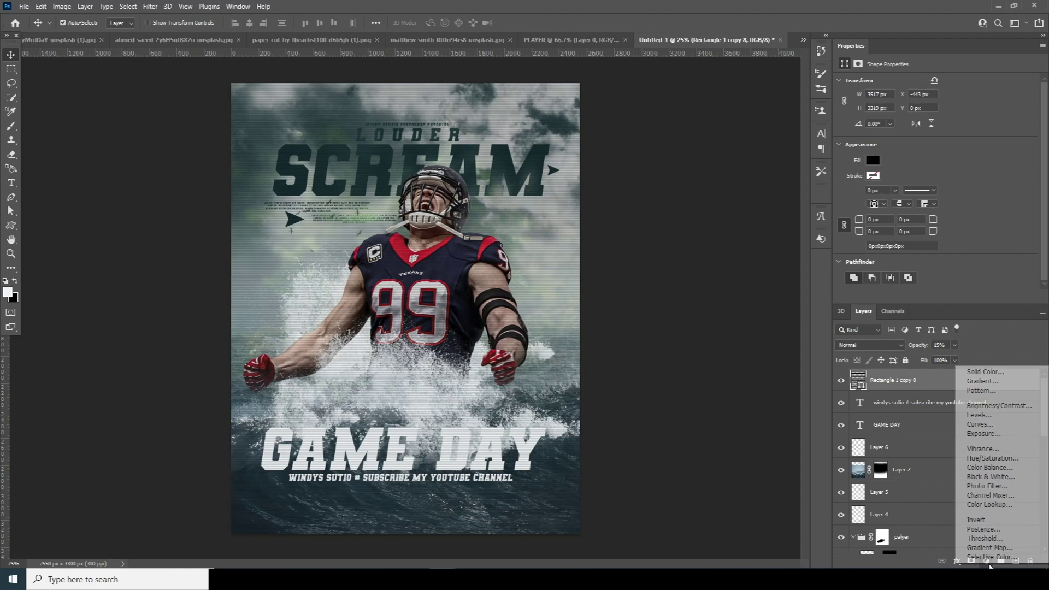
left_click(977, 504)
left_click(920, 85)
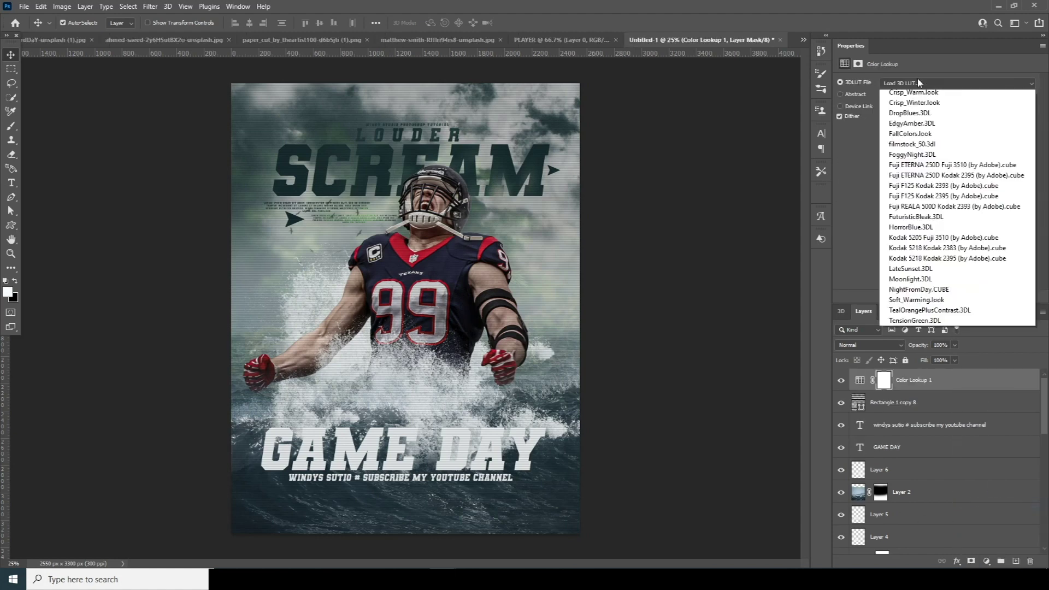
left_click(916, 98)
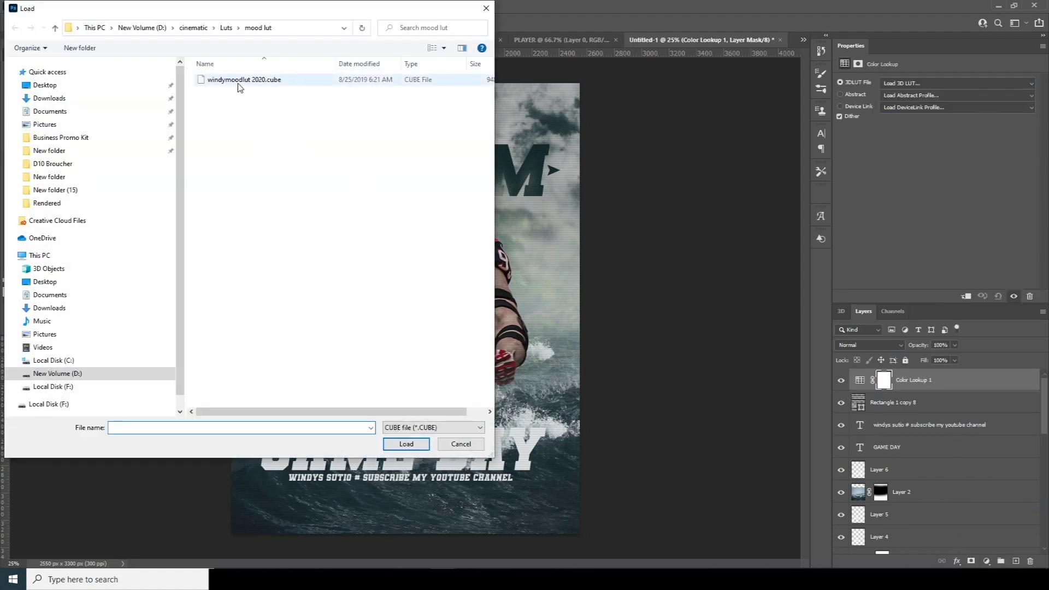
left_click(237, 83)
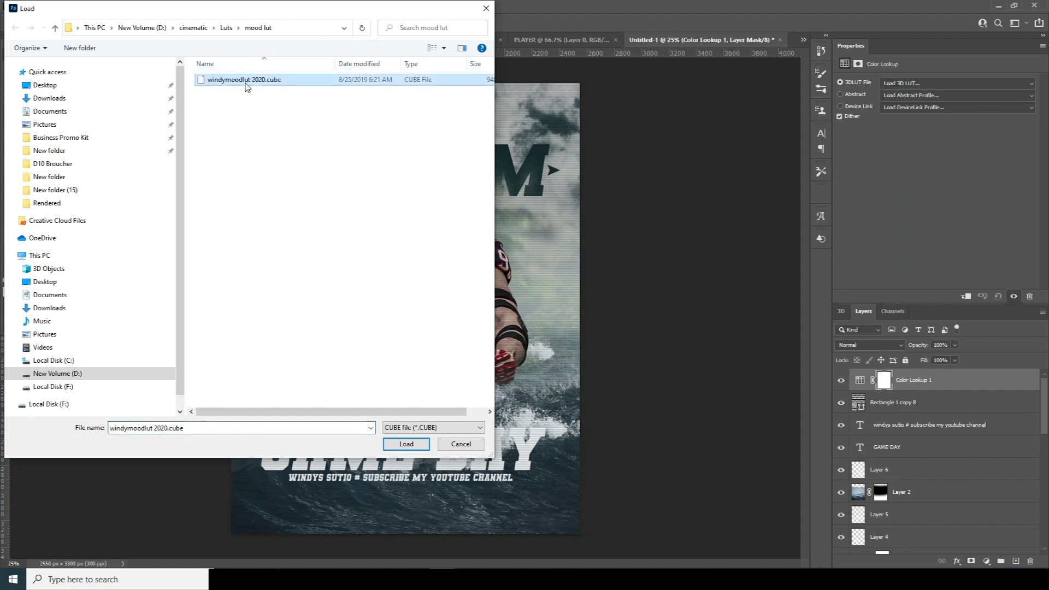
left_click(404, 447)
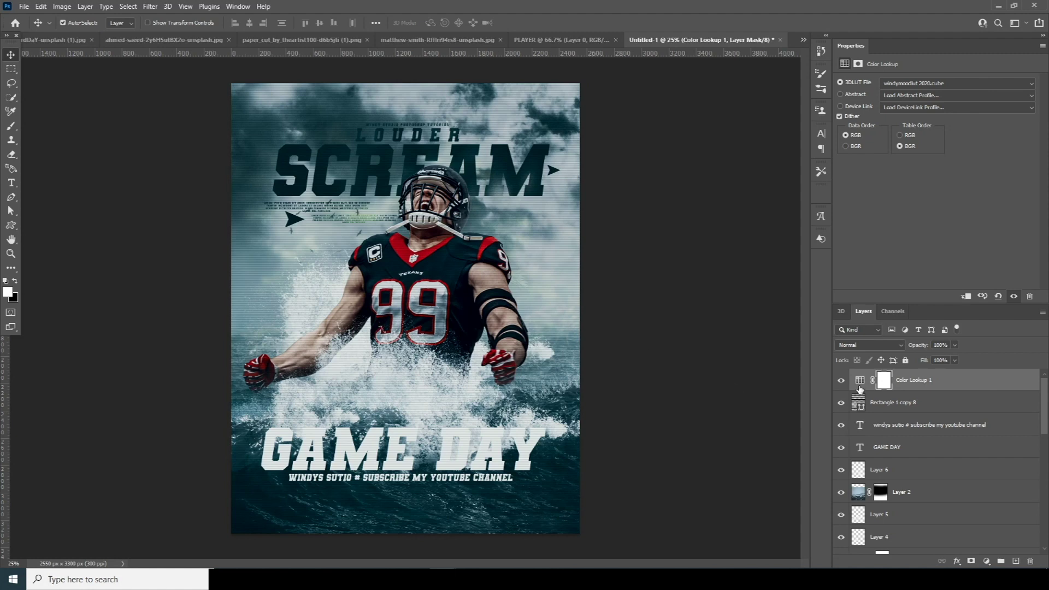
Add a Color Balance adjustment just below Color Lookup 1 and shift the midtones toward yellow, setting Yellow–Blue to -27
left_click(860, 404)
left_click(987, 561)
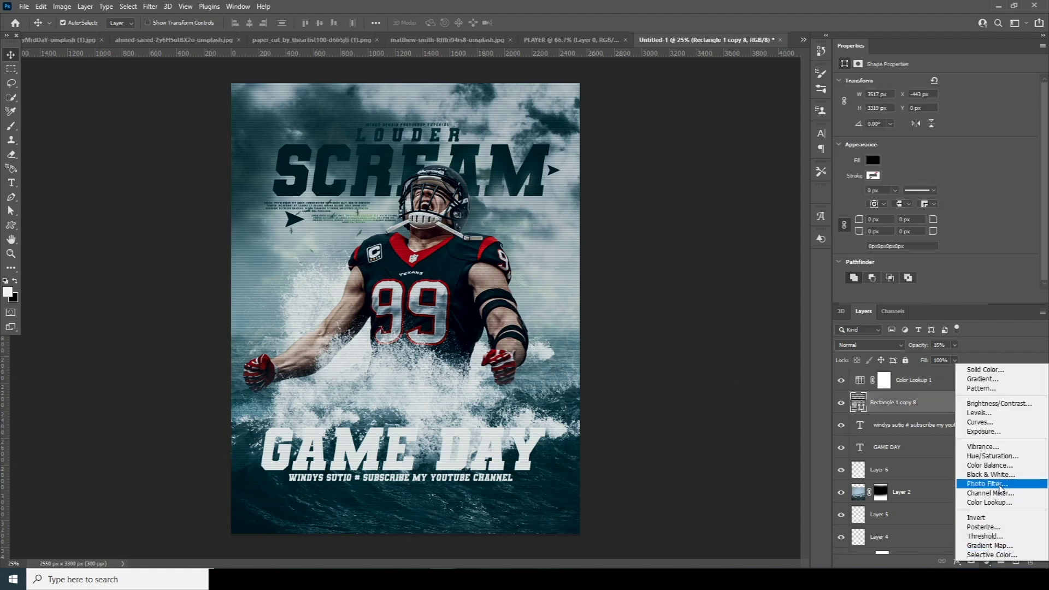
left_click(990, 465)
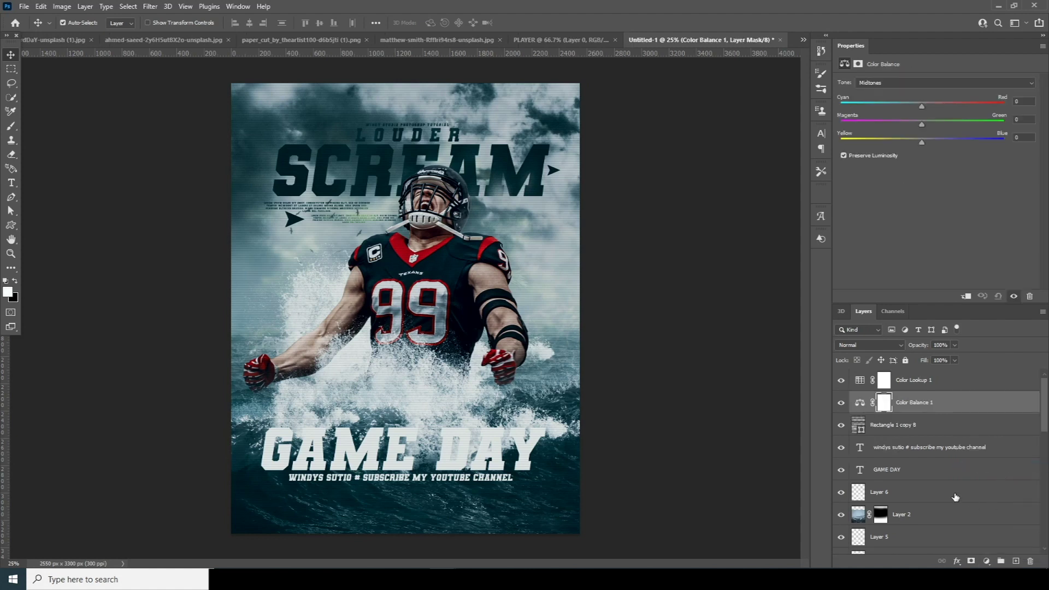
left_click(900, 141)
left_click_drag(900, 140, 903, 141)
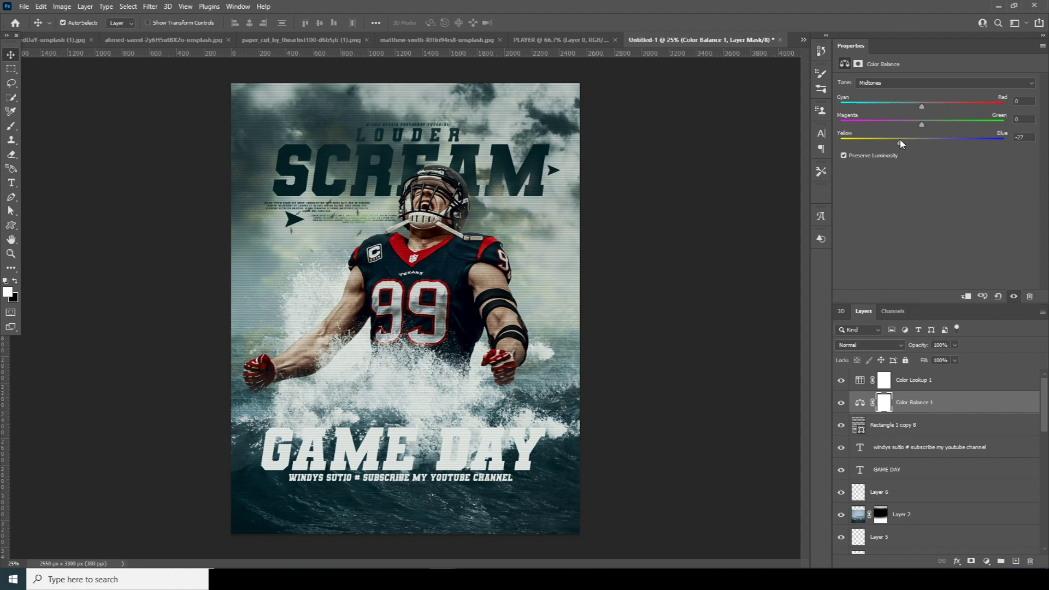
On a new layer above Layer 6, paint black across the lower waves with a 1400 px soft brush and lower the layer's opacity to 16%
left_click(862, 499)
left_click(1016, 561)
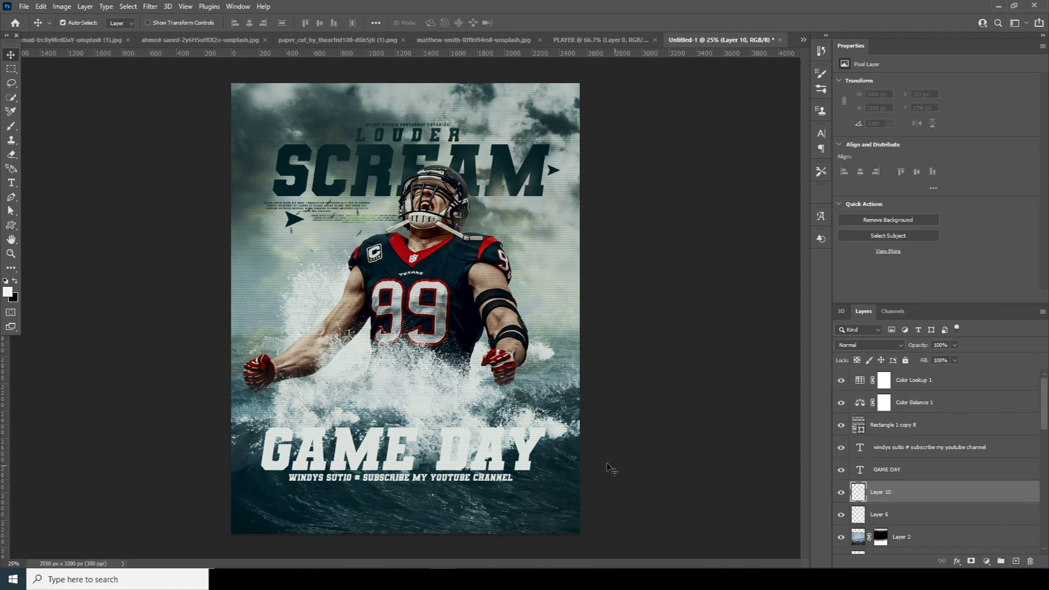
key("b")
left_click(76, 23)
left_click_drag(140, 309, 151, 153)
double_click(119, 174)
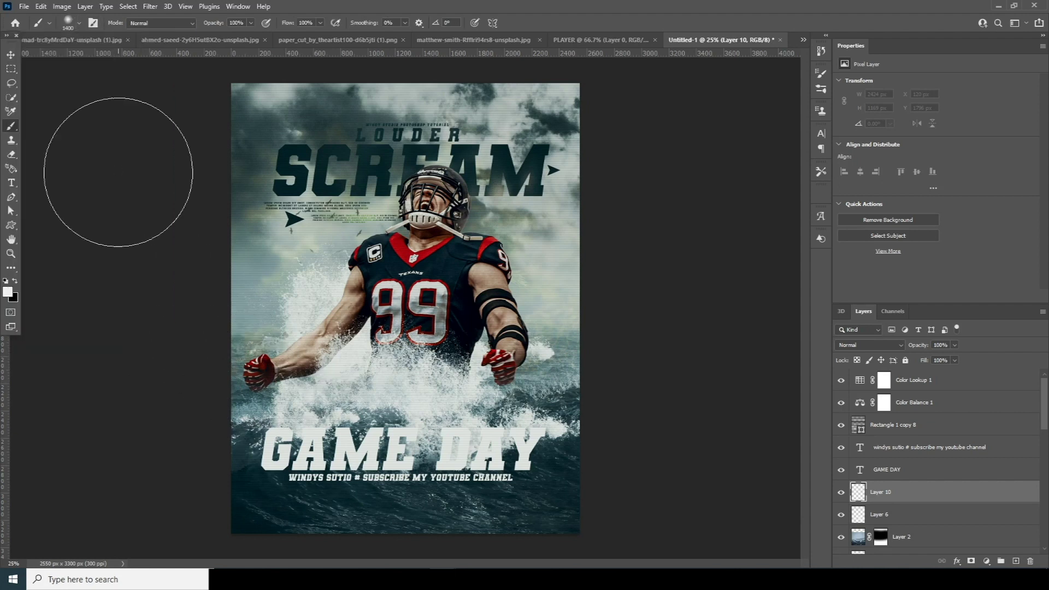
mouse_move(206, 445)
left_mouse_down()
mouse_move(425, 496)
mouse_move(535, 486)
mouse_move(632, 433)
left_mouse_up()
mouse_move(560, 416)
left_mouse_down()
mouse_move(284, 432)
mouse_move(132, 417)
left_mouse_up()
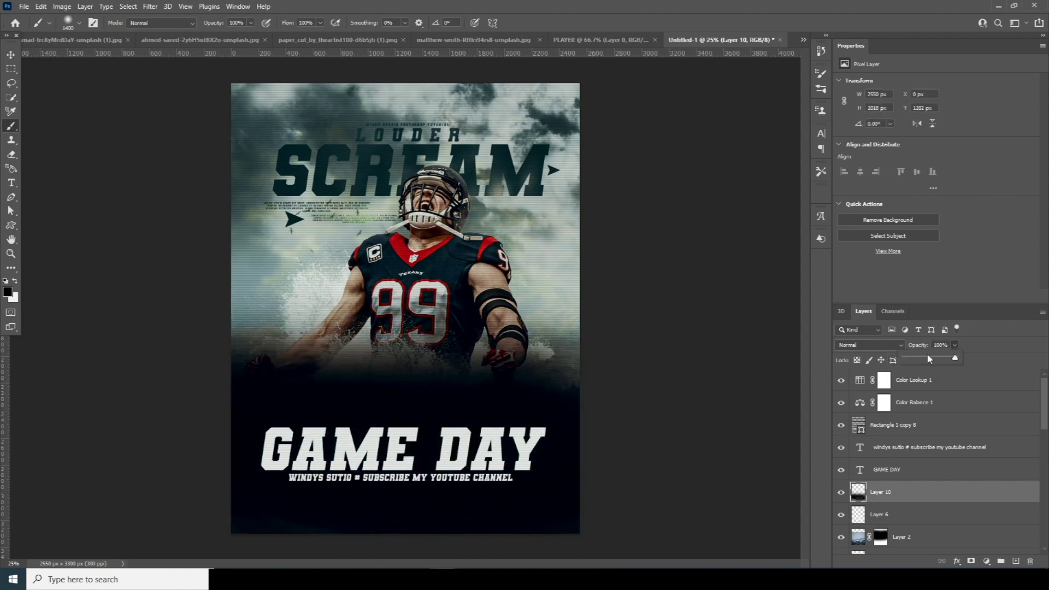
left_click_drag(929, 359, 920, 359)
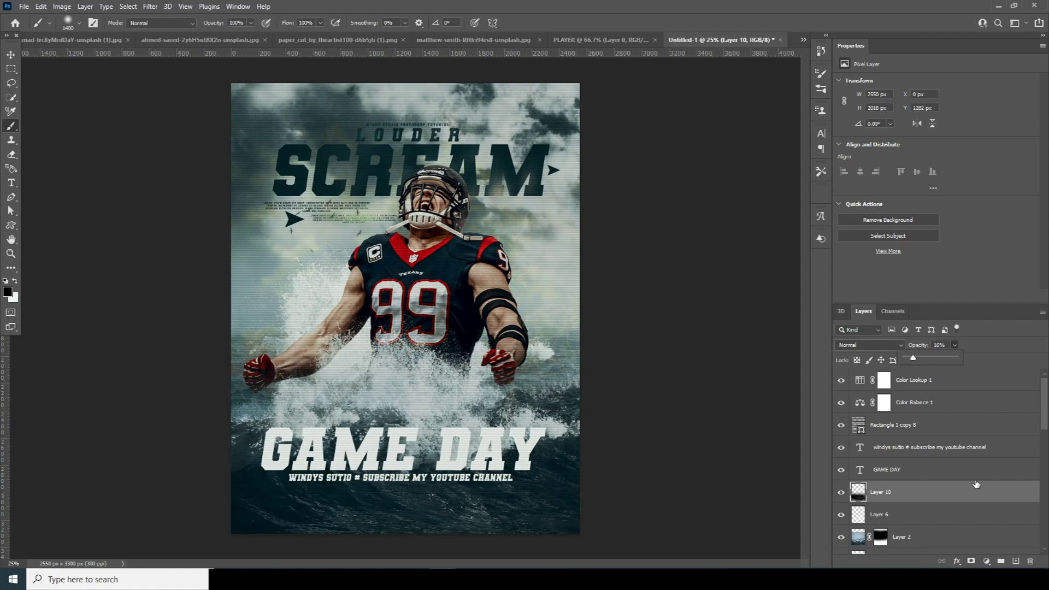
key("v")
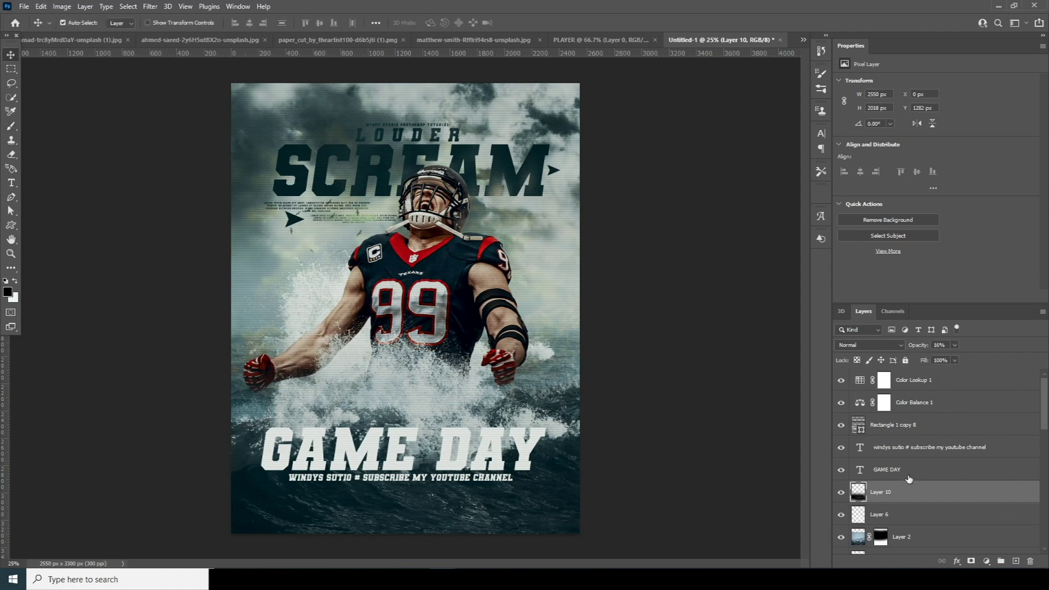
Move the GAME DAY heading and its caption down together to a Y position of about 2654 px
left_click(860, 464)
left_click(860, 449, "shift")
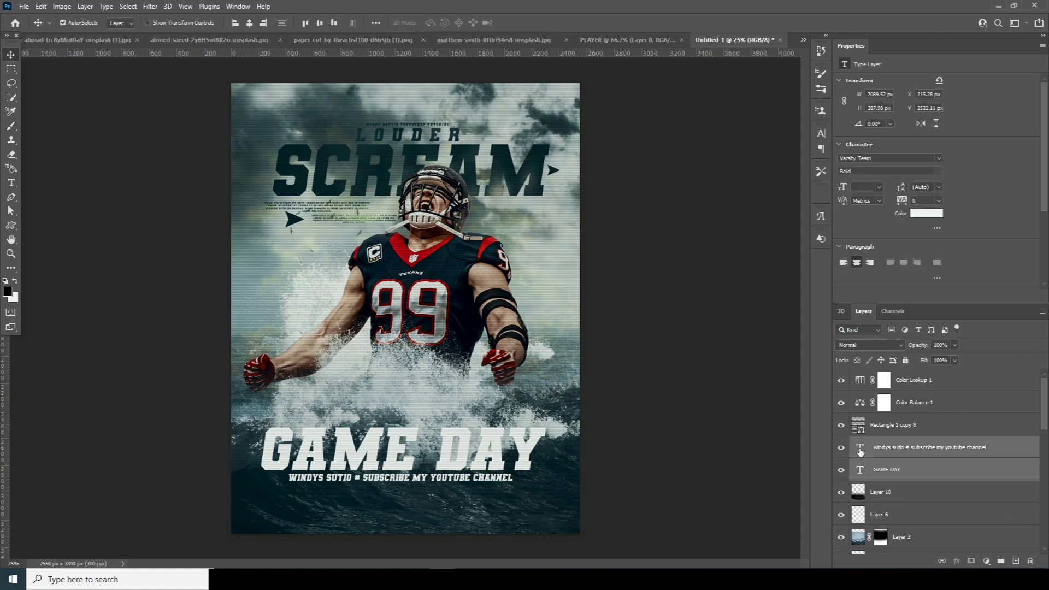
key("shift+Down")
key("shift+Down")
key("shift+Down")
key("shift+Down")
key("shift+Down")
key("Down")
key("Down")
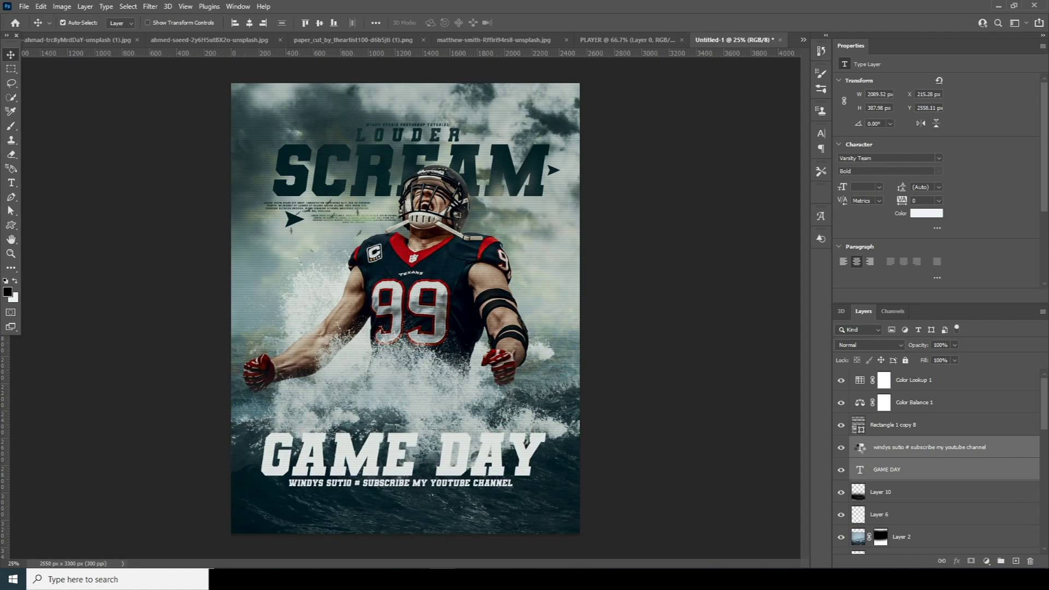
key("shift+Down")
key("shift+Down")
key("shift+Down")
key("shift+Down")
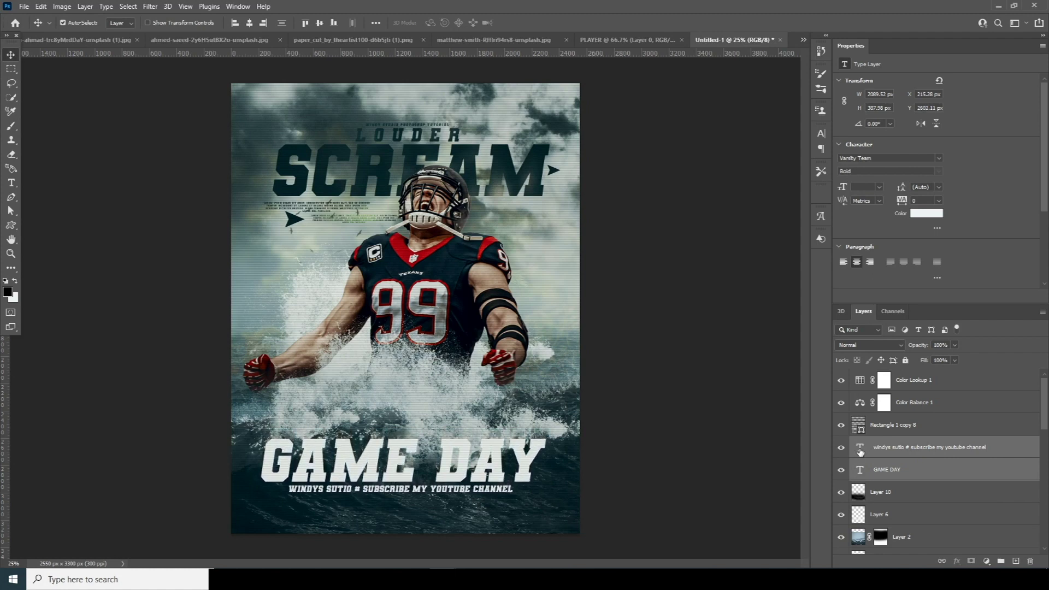
key("shift+Down")
key("shift+Down")
key("shift+Down")
key("Down")
key("Down")
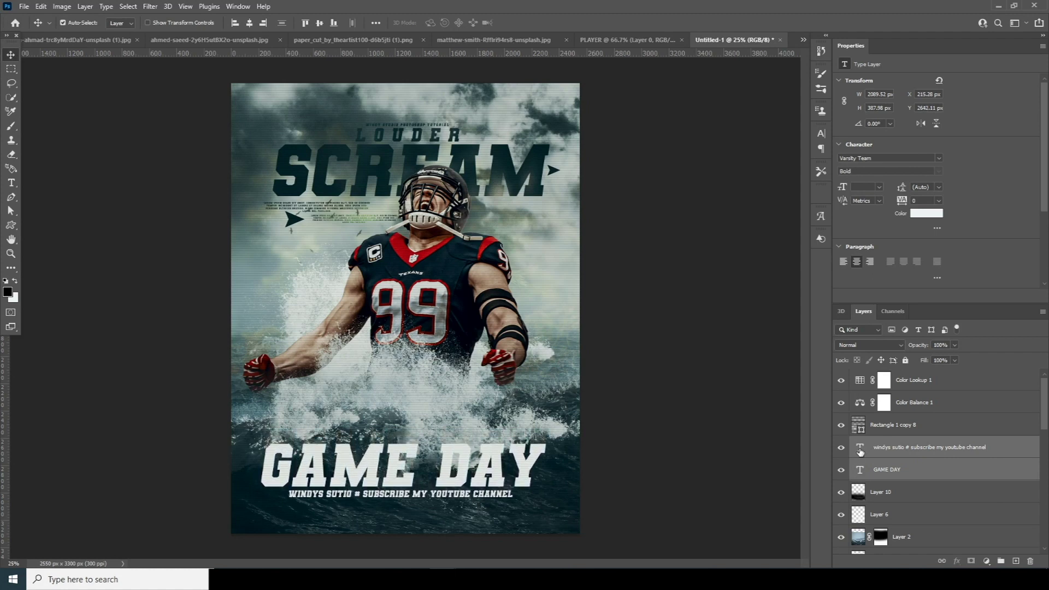
key("shift+Down")
key("Down")
key("Down")
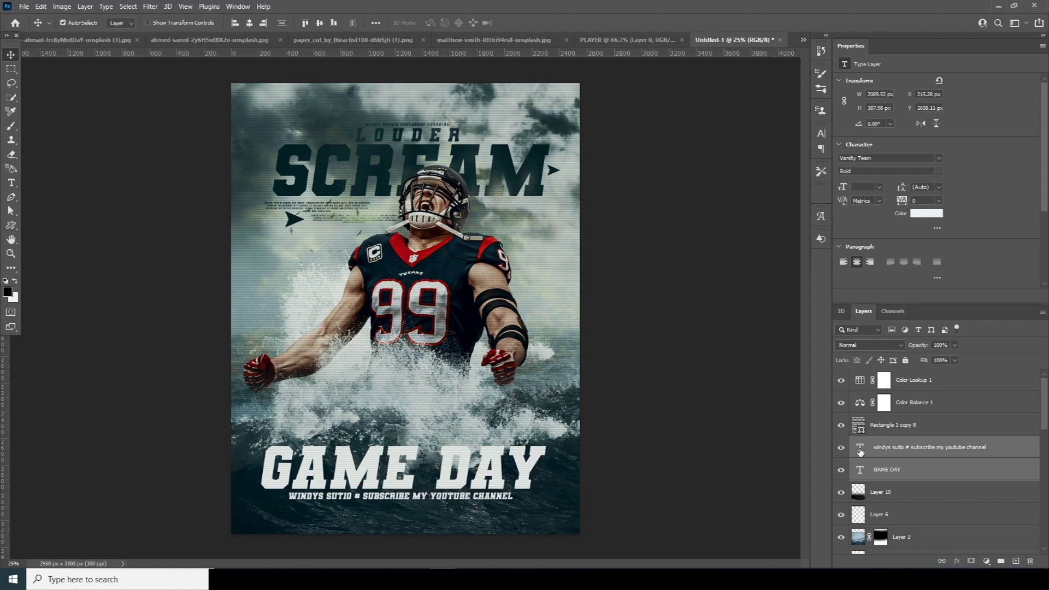
key("Up")
key("Up")
key("Up")
key("Up")
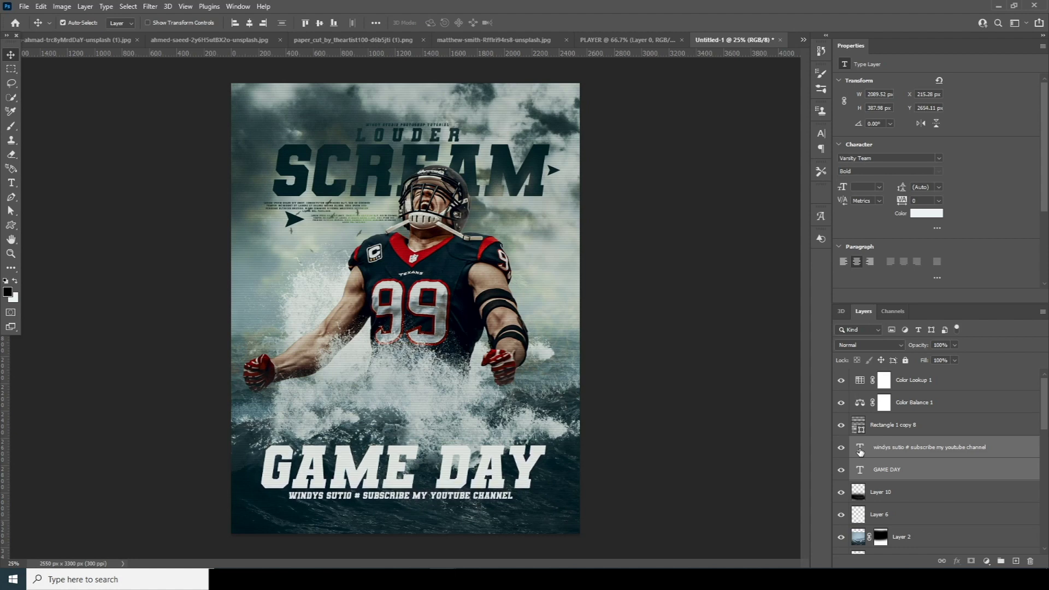
On a new layer above Layer 9, add white water spray behind the player's shoulder, covering about 1379 × 937 px
left_click(363, 235)
key("x")
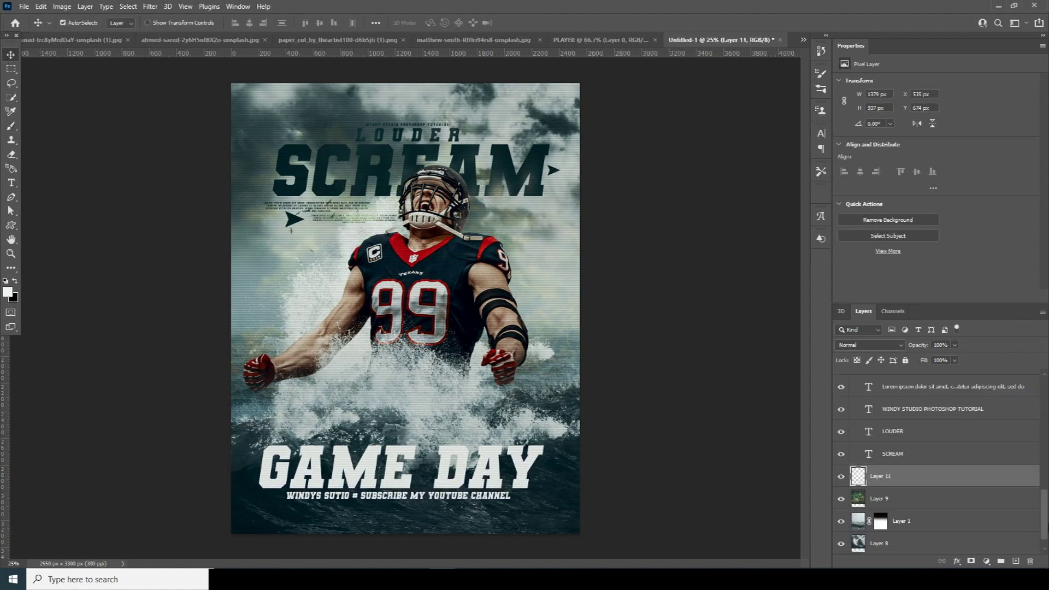
Stamp all visible layers into one new merged layer above Color Lookup 1
left_click_drag(1047, 528, 1047, 411)
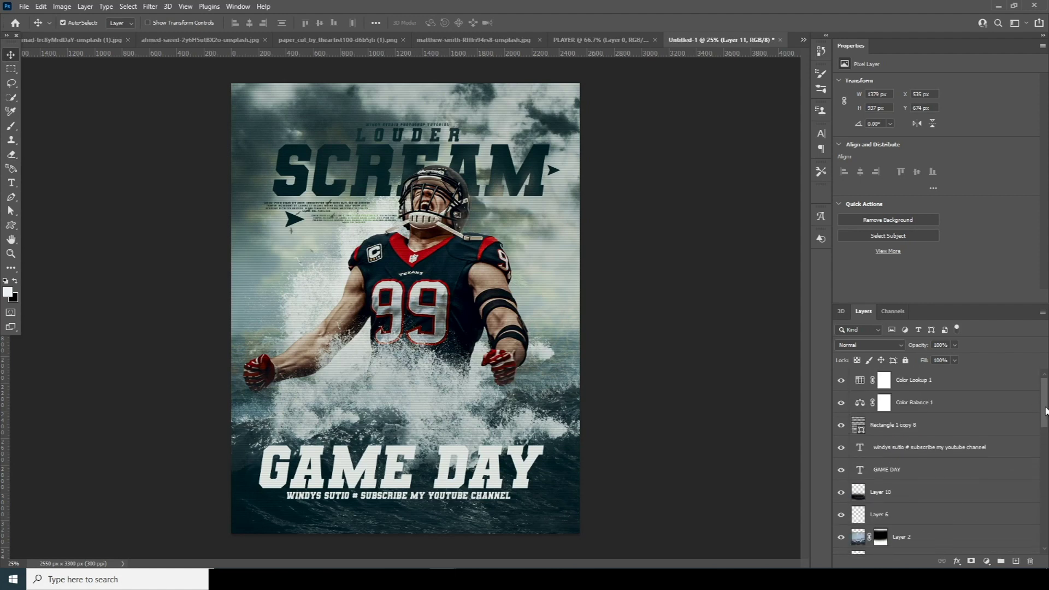
left_click(861, 381)
key("ctrl")
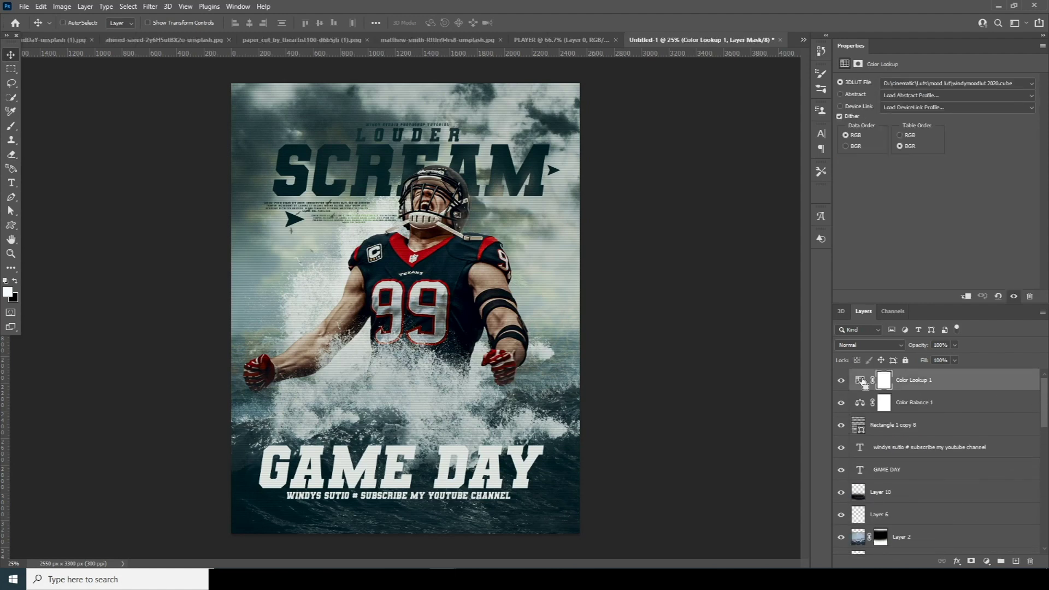
key("ctrl+shift+alt+e")
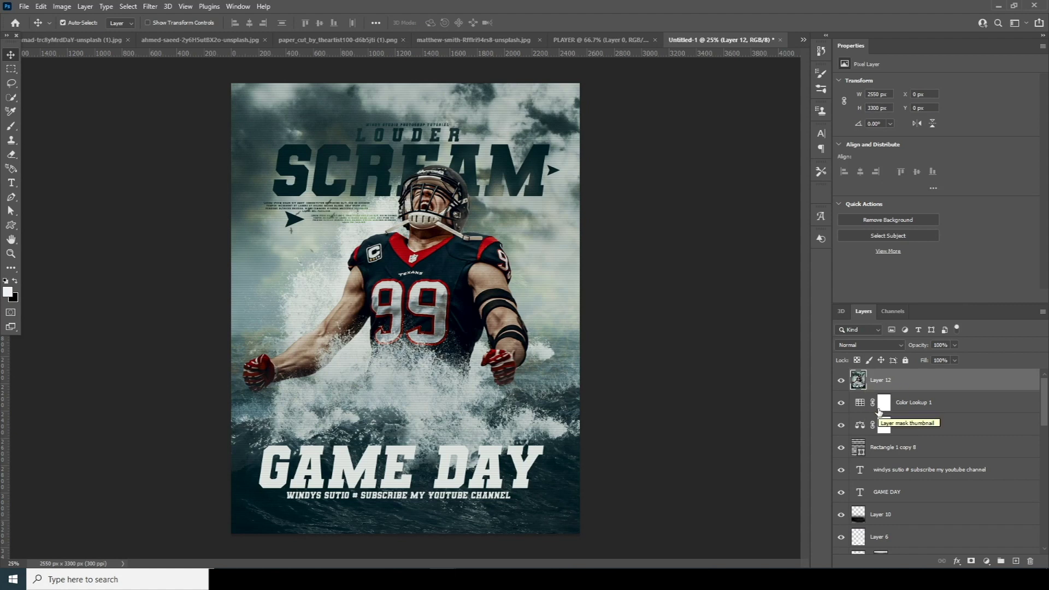
Turn on the Style Transfer neural filter for the merged layer and choose the skull TATTOO poster style
left_click(147, 7)
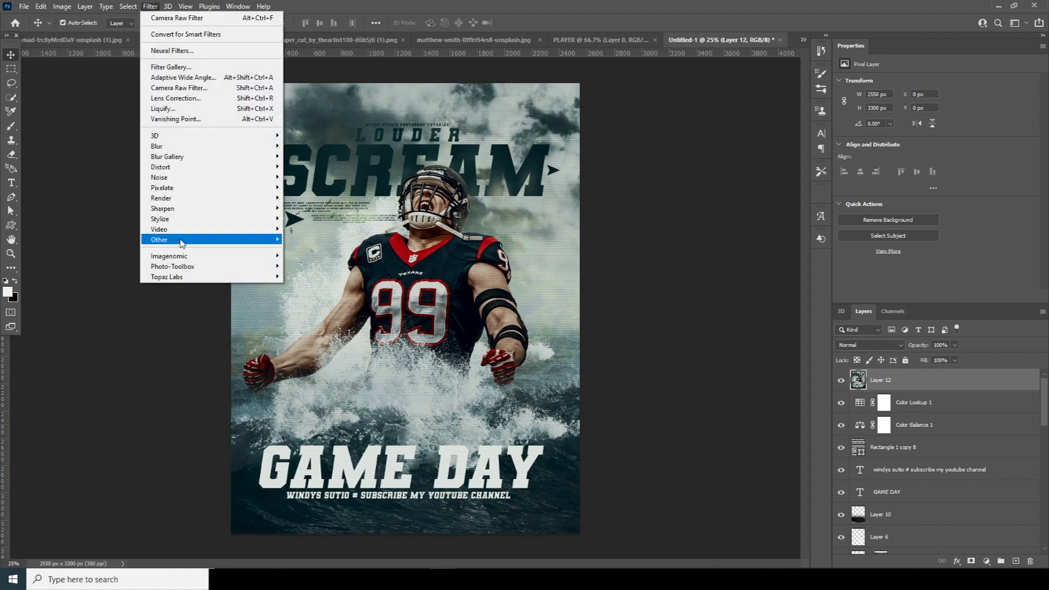
left_click(167, 51)
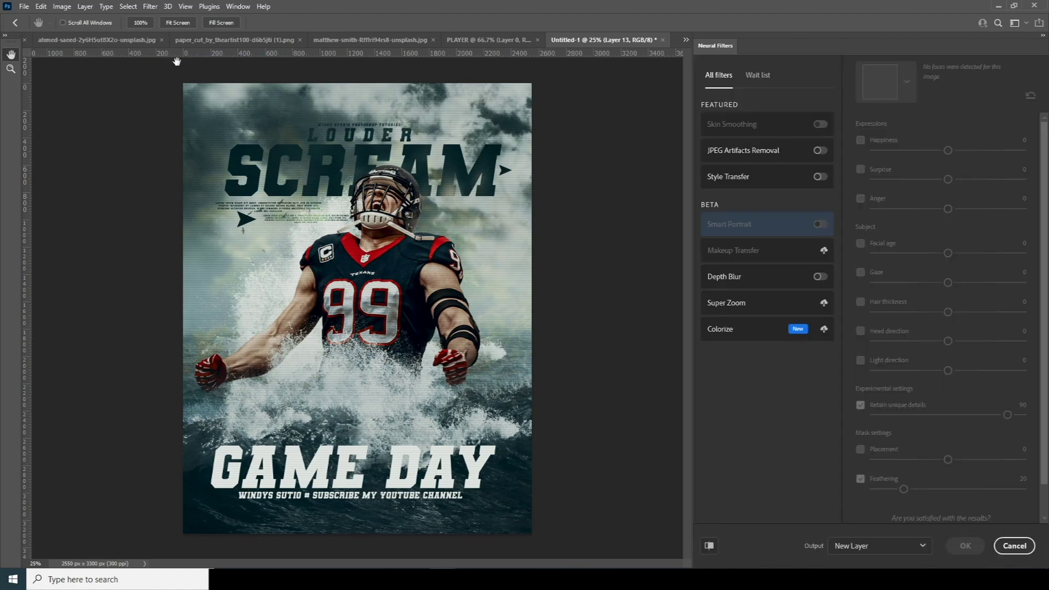
left_click(821, 177)
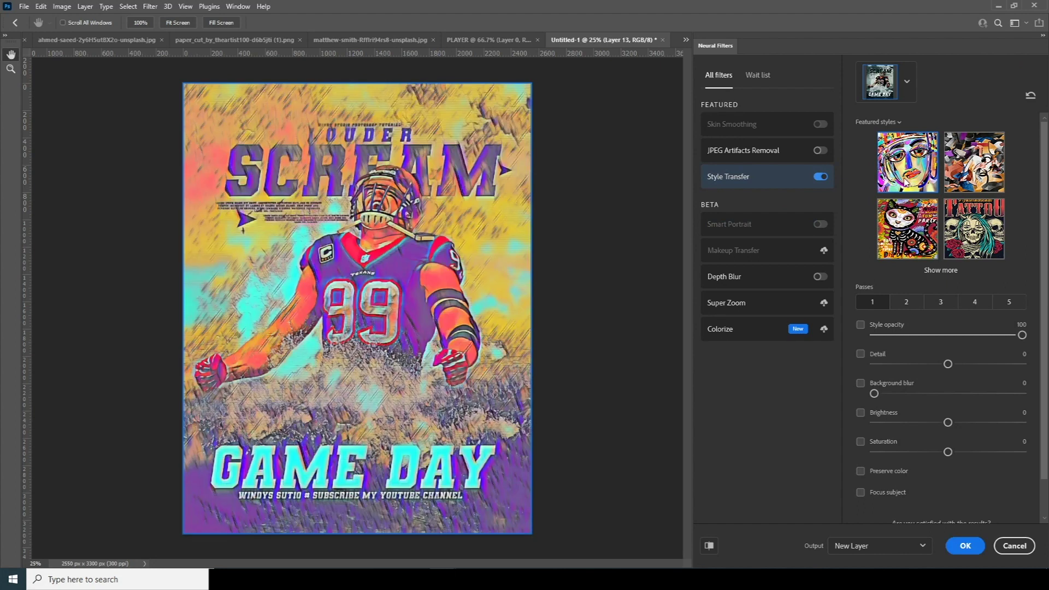
scroll(1010, 234, "down", 1)
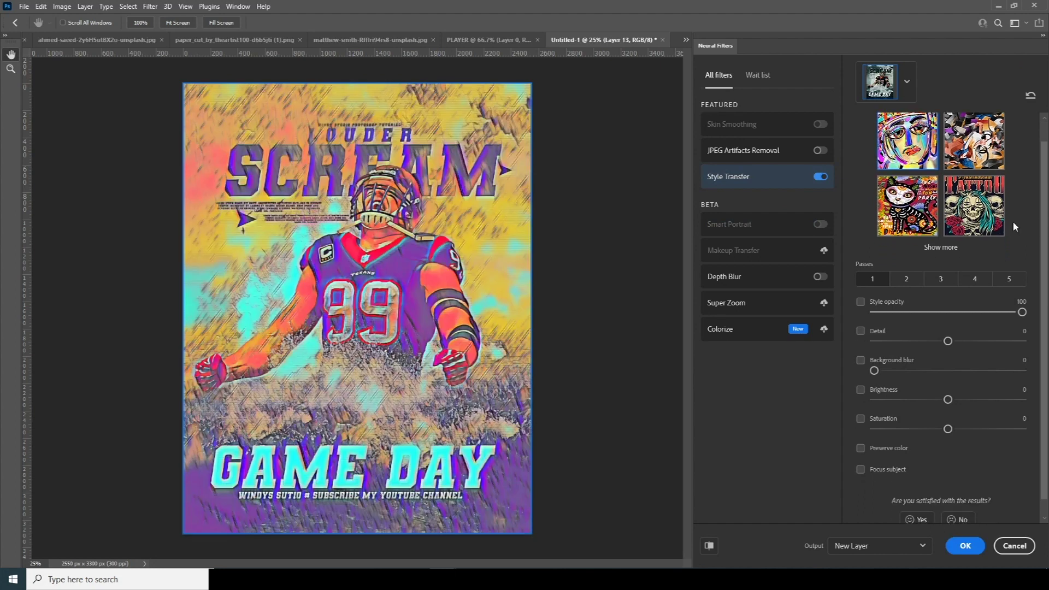
left_click(957, 206)
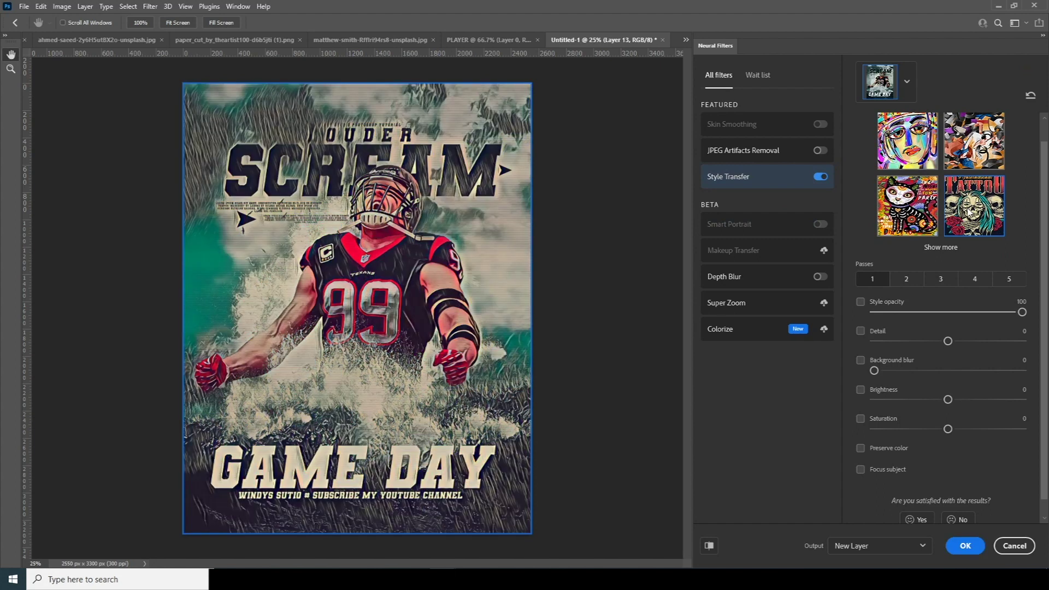
Enable Preserve color, raise the style's Detail to +28, and output the Style Transfer result to a new layer
scroll(1001, 478, "down", 1)
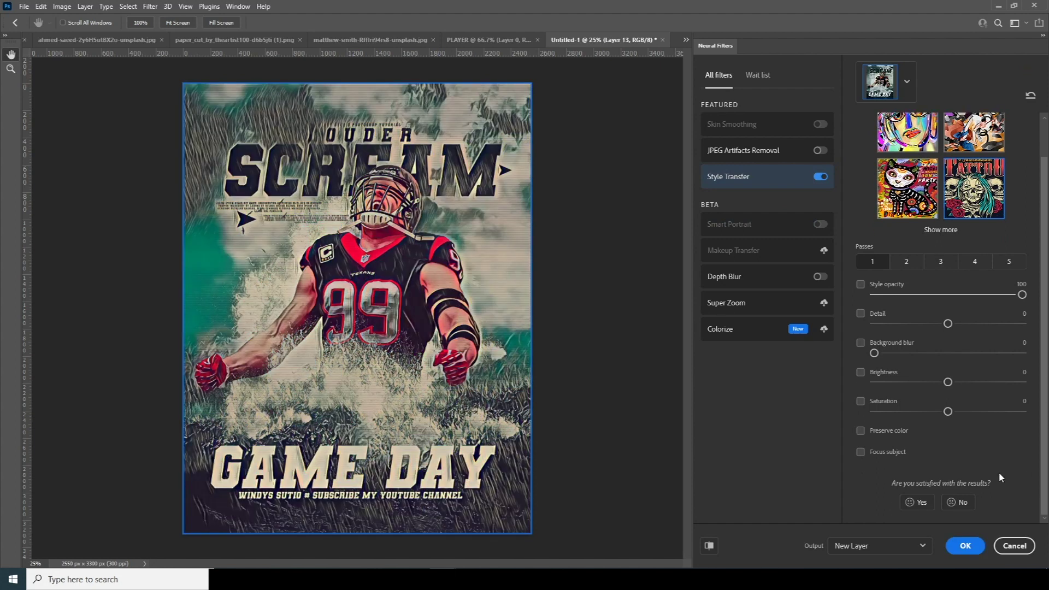
left_click(860, 431)
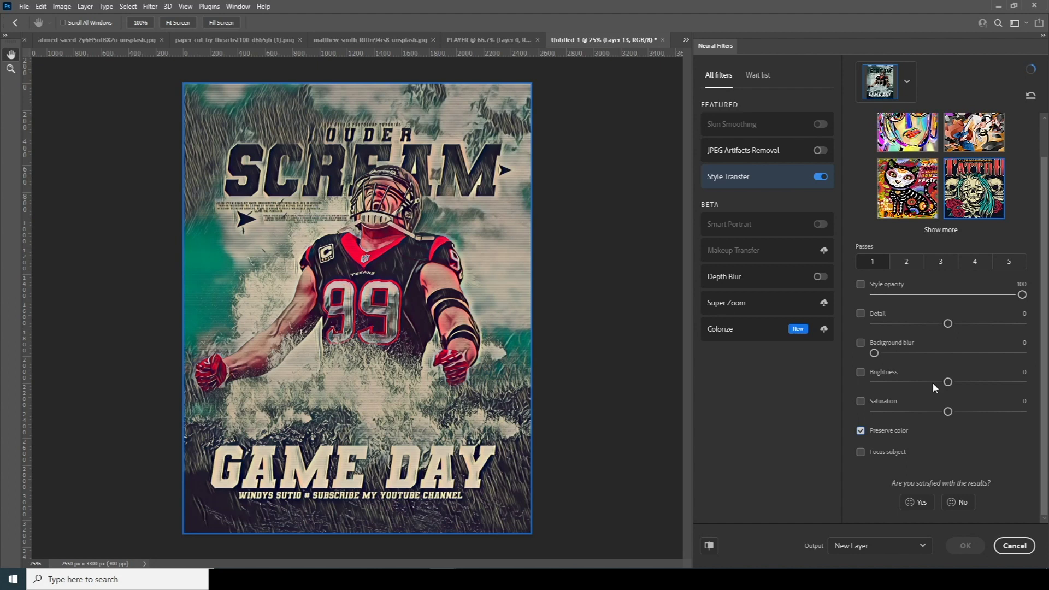
left_click(986, 323)
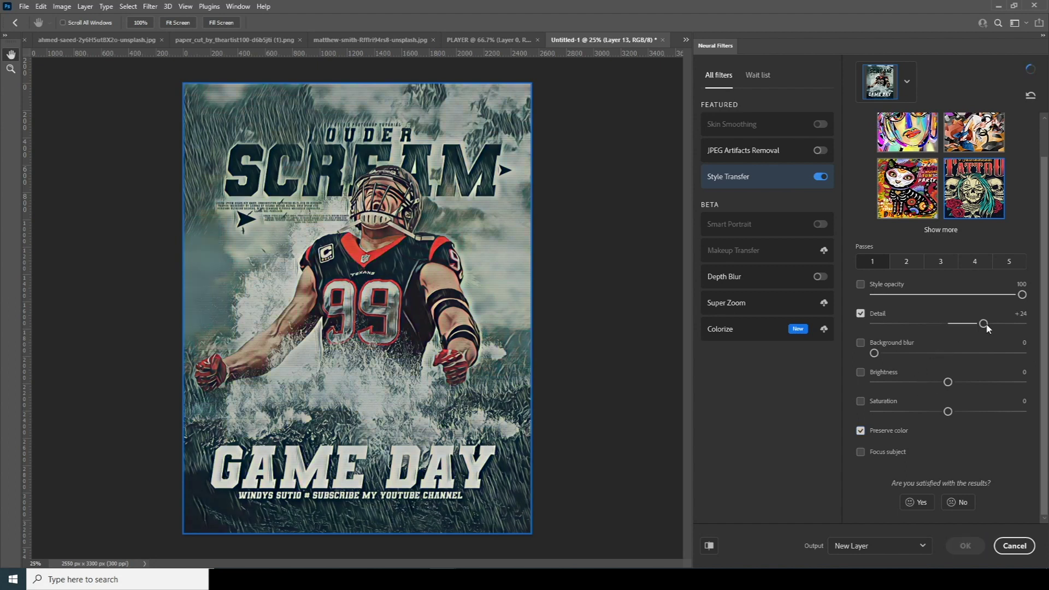
left_click_drag(990, 324, 993, 325)
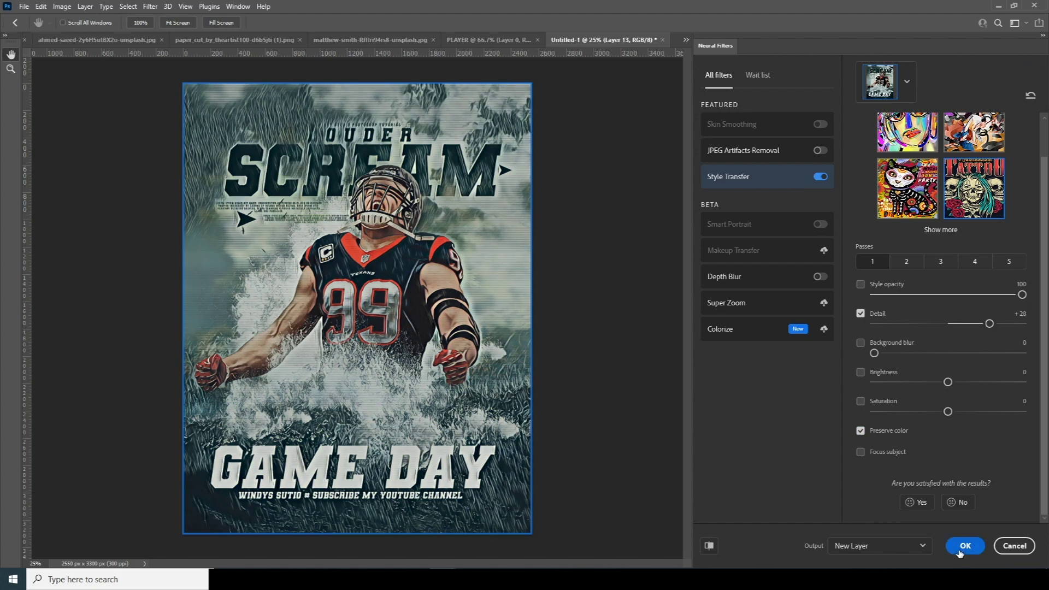
left_click(960, 552)
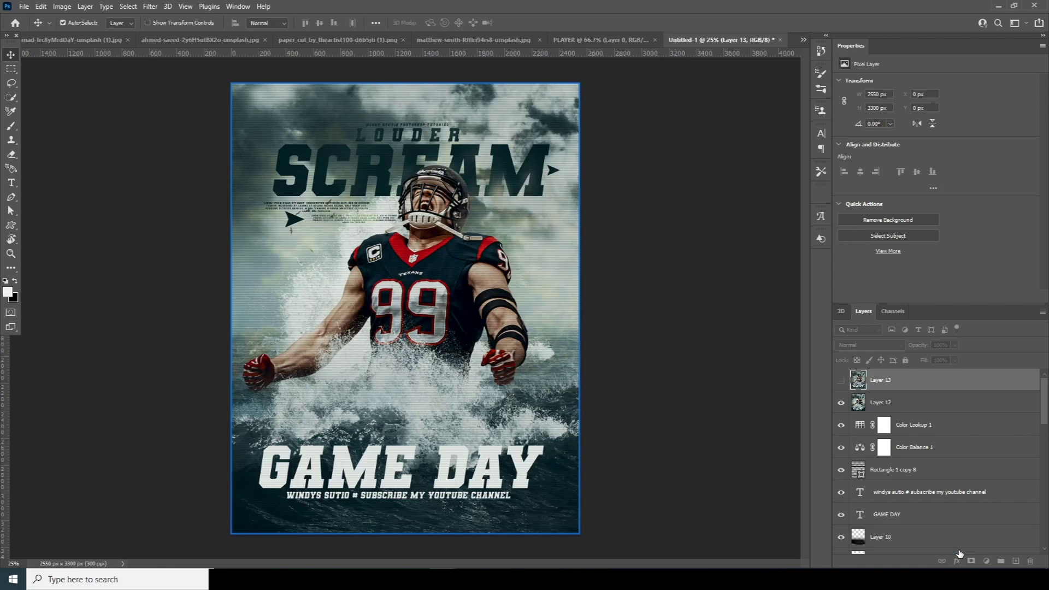
Set the blend mode of Layer 13 to Soft Light and add a white layer mask to it
left_click(869, 345)
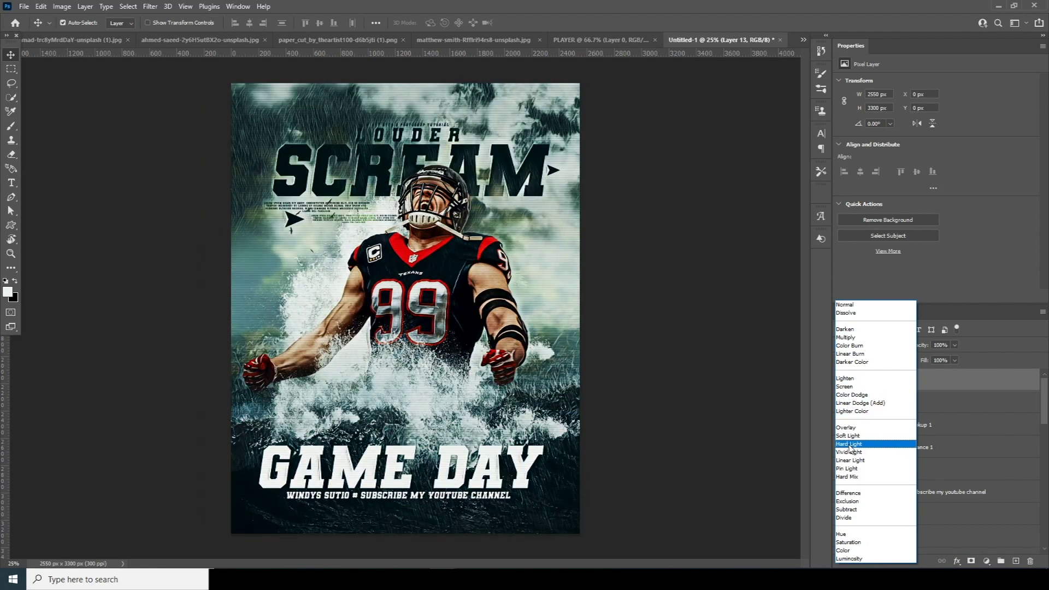
left_click(849, 436)
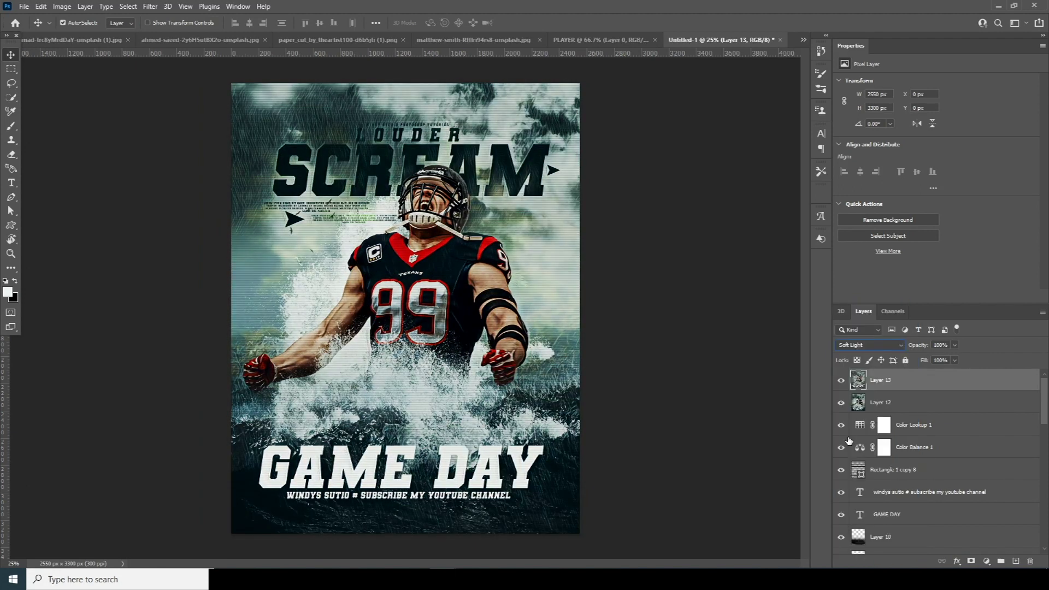
left_click(971, 562)
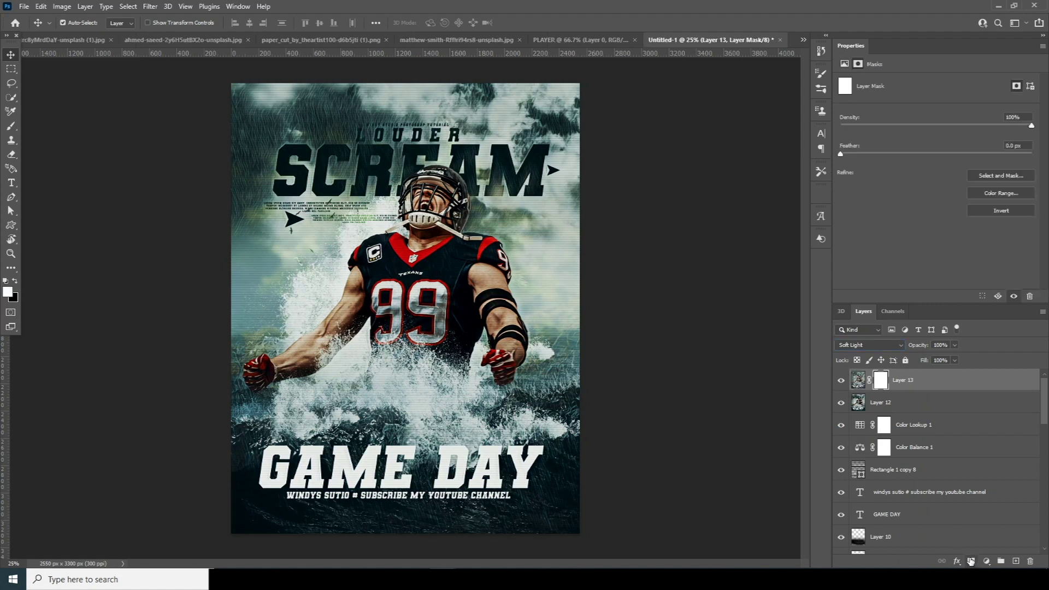
Paint black on Layer 13's mask with a large Soft Round brush to hide the effect over the sky, the titles and the poster's sides
key("b")
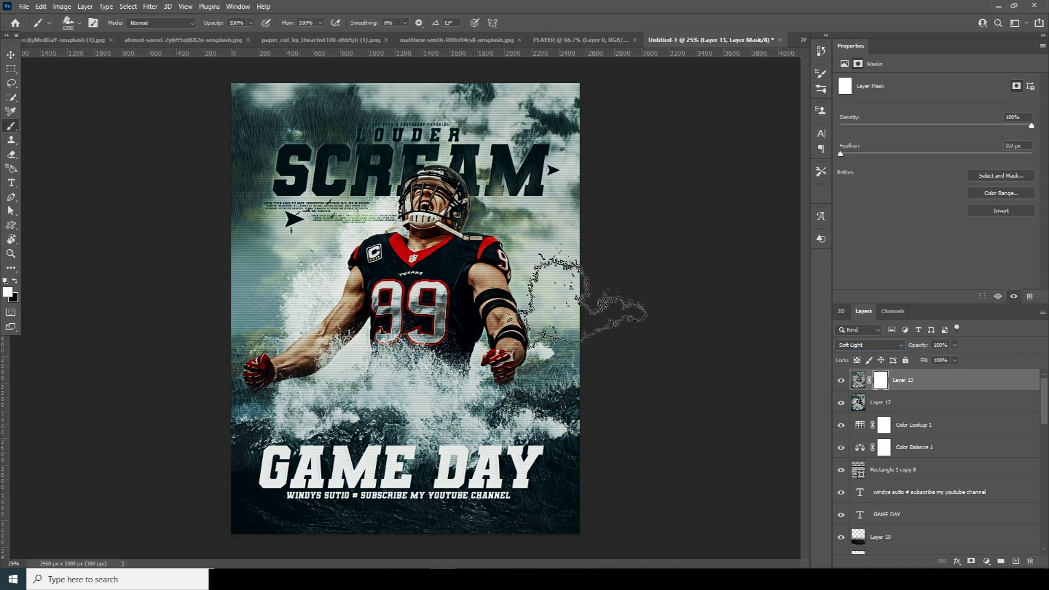
left_click(79, 24)
double_click(107, 174)
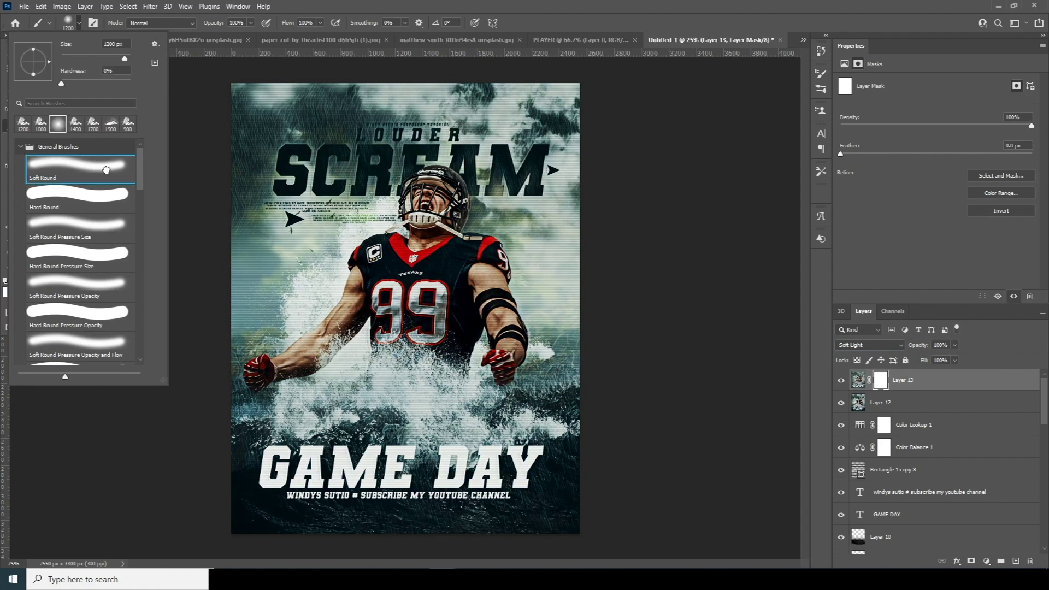
left_click(15, 281)
key("[")
mouse_move(206, 109)
left_mouse_down()
mouse_move(214, 246)
mouse_move(169, 359)
mouse_move(187, 433)
mouse_move(182, 362)
mouse_move(205, 301)
mouse_move(233, 295)
mouse_move(251, 273)
mouse_move(255, 230)
mouse_move(292, 151)
mouse_move(312, 164)
left_mouse_up()
key("bracketleft")
key("bracketleft")
key("bracketleft")
key("bracketleft")
key("bracketleft")
mouse_move(312, 105)
left_mouse_down()
mouse_move(351, 116)
mouse_move(379, 94)
mouse_move(441, 82)
mouse_move(604, 135)
mouse_move(509, 100)
mouse_move(293, 95)
mouse_move(329, 111)
mouse_move(511, 105)
mouse_move(596, 130)
left_mouse_up()
key("bracketright")
key("bracketright")
key("bracketright")
key("bracketleft")
key("bracketleft")
key("bracketleft")
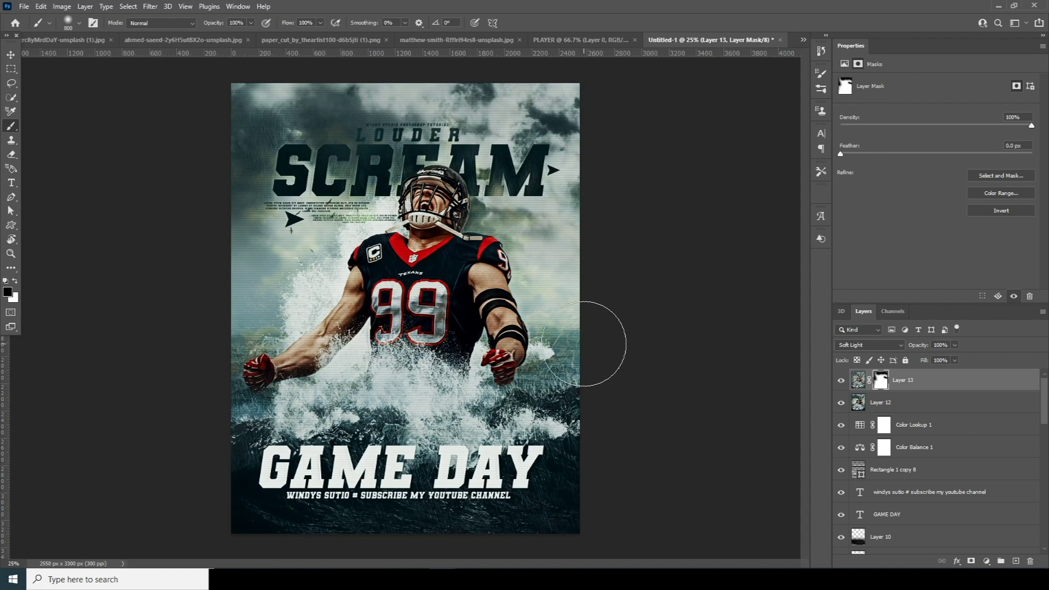
key("bracketright")
key("bracketright")
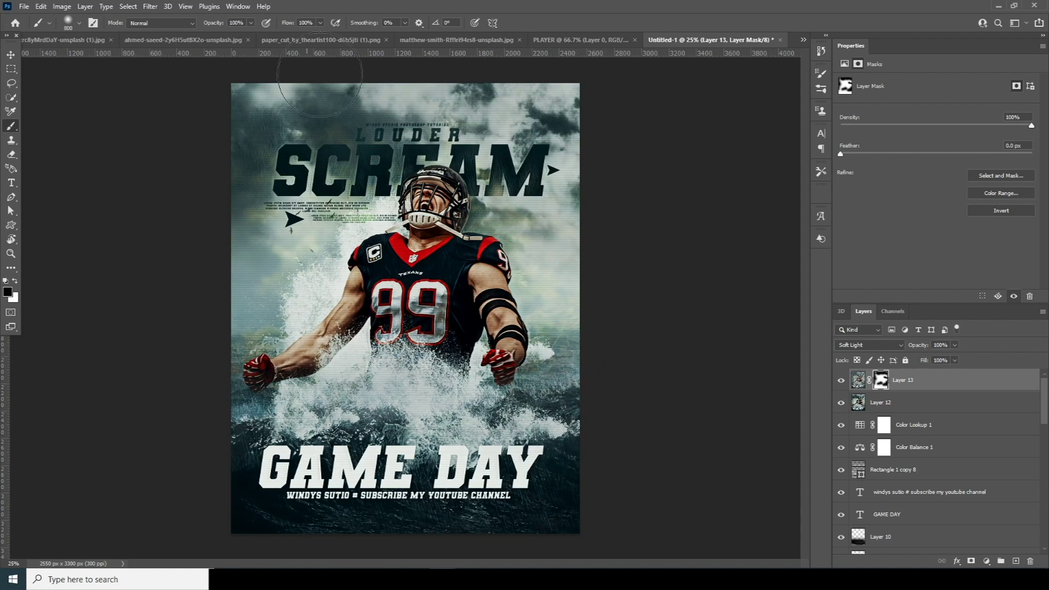
Mask out Layer 13's effect over the lower waves and the GAME DAY title, refining around the player with a brush reduced to 250 px
key("x")
key("bracketleft")
mouse_move(549, 371)
left_mouse_down()
mouse_move(546, 497)
mouse_move(206, 485)
left_mouse_up()
key("x")
key("bracketleft")
key("bracketleft")
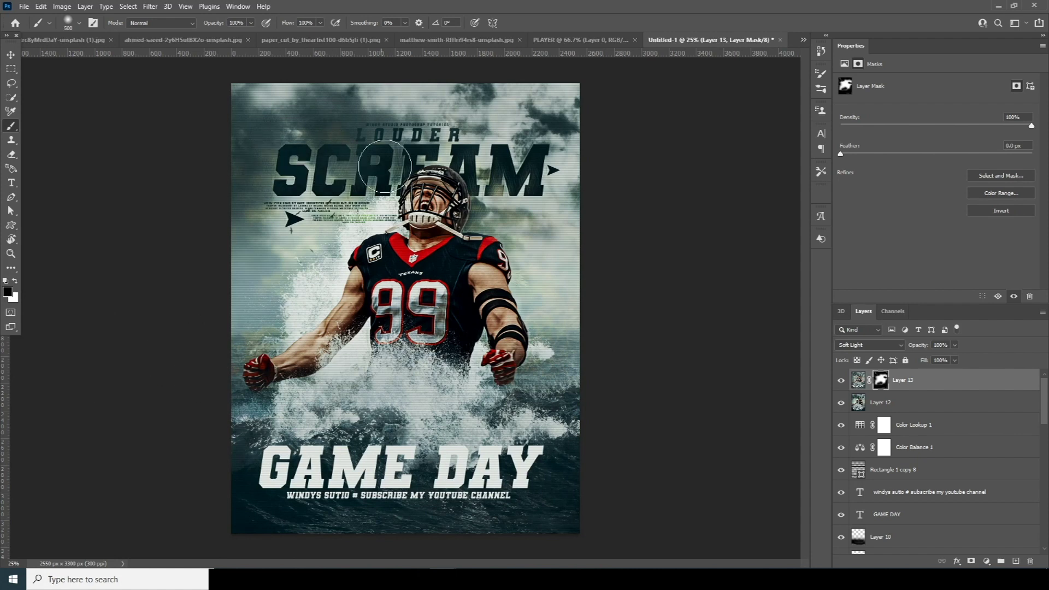
key("bracketleft")
key("bracketleft")
key("bracketleft")
key("x")
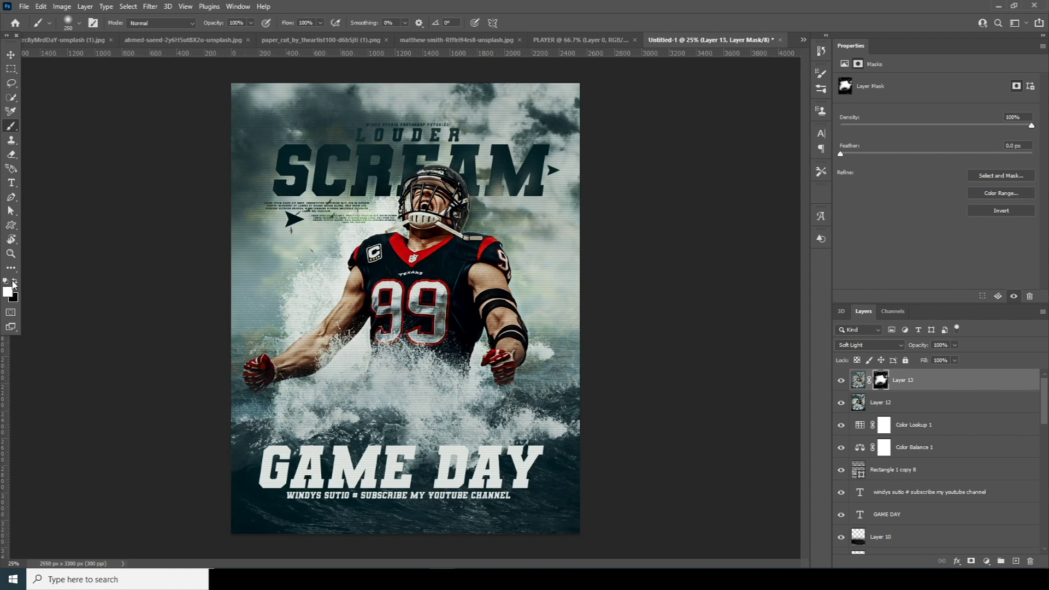
Stamp all visible layers above Layer 13 and dodge the midtones of the raised spray and adjacent arm at 67% exposure
left_click(857, 386)
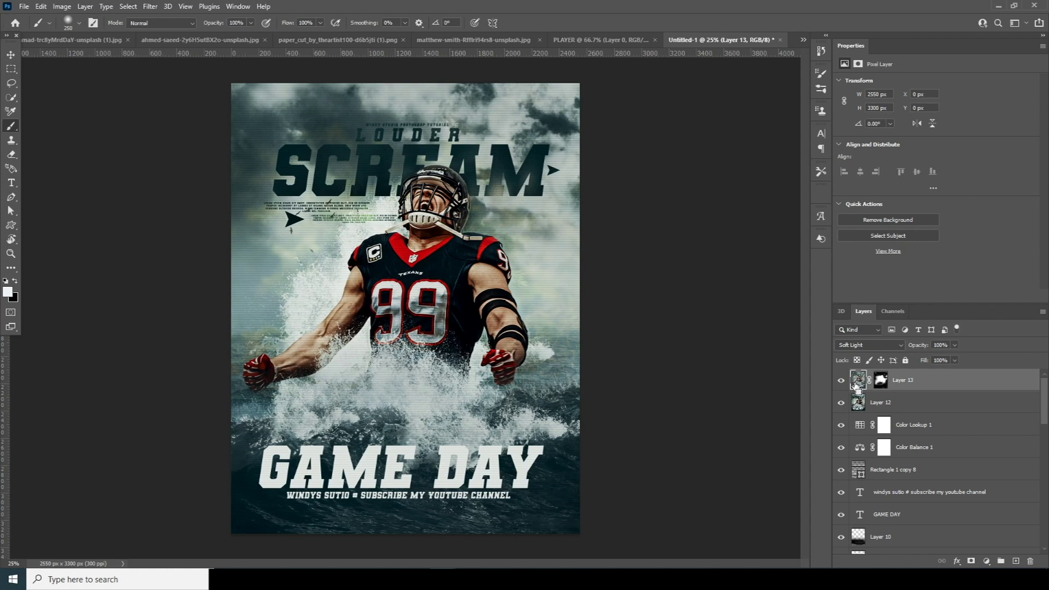
key("ctrl+shift+alt+e")
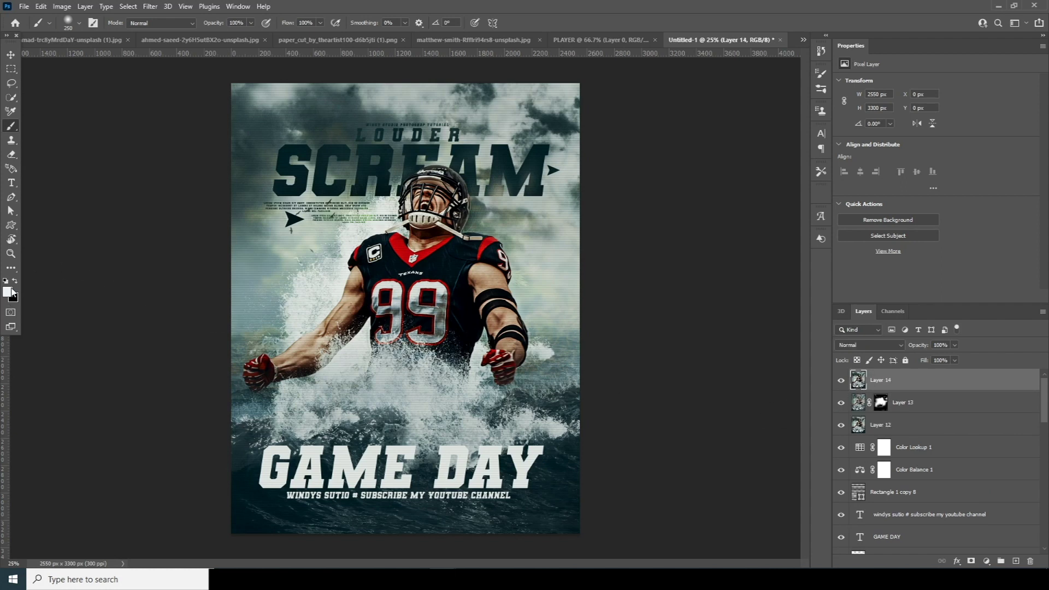
key("o")
left_click(12, 268)
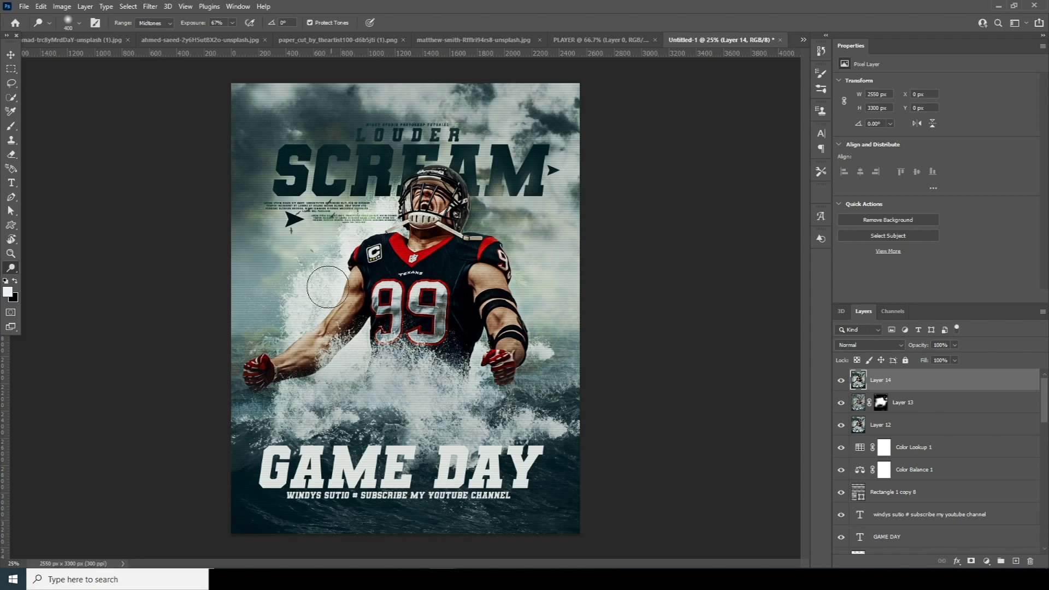
mouse_move(321, 315)
left_mouse_down()
mouse_move(290, 344)
mouse_move(294, 295)
left_mouse_up()
Dodge highlights along the player's helmet, face and collar with a smaller brush at 67% midtone exposure
key("bracketleft")
key("bracketleft")
key("bracketleft")
key("bracketleft")
key("bracketleft")
key("bracketright")
key("bracketright")
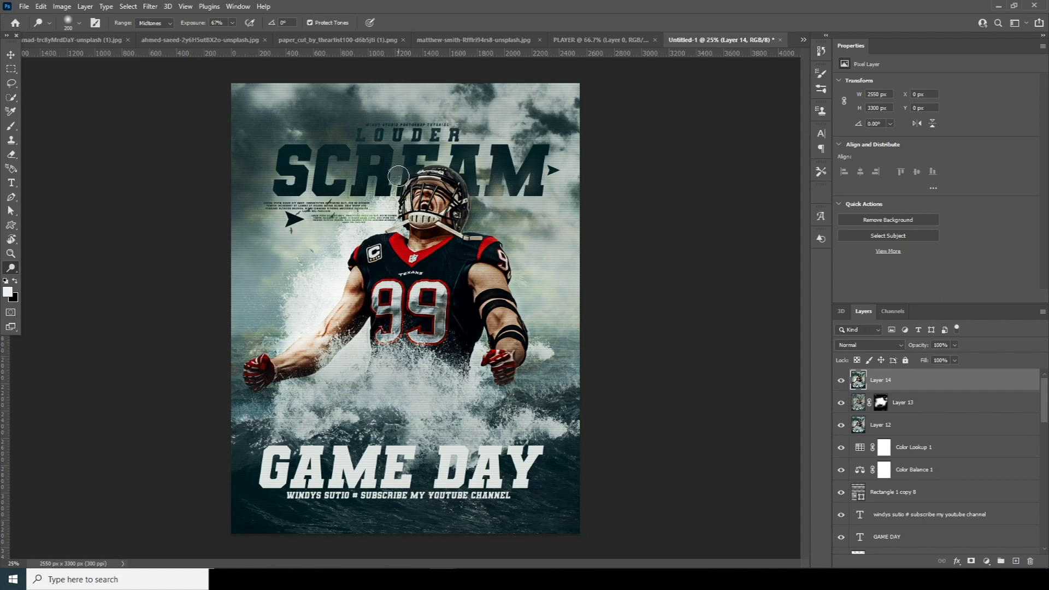
mouse_move(402, 205)
left_mouse_down()
mouse_move(470, 182)
mouse_move(412, 180)
mouse_move(422, 187)
mouse_move(421, 162)
mouse_move(415, 259)
left_mouse_up()
key("bracketleft")
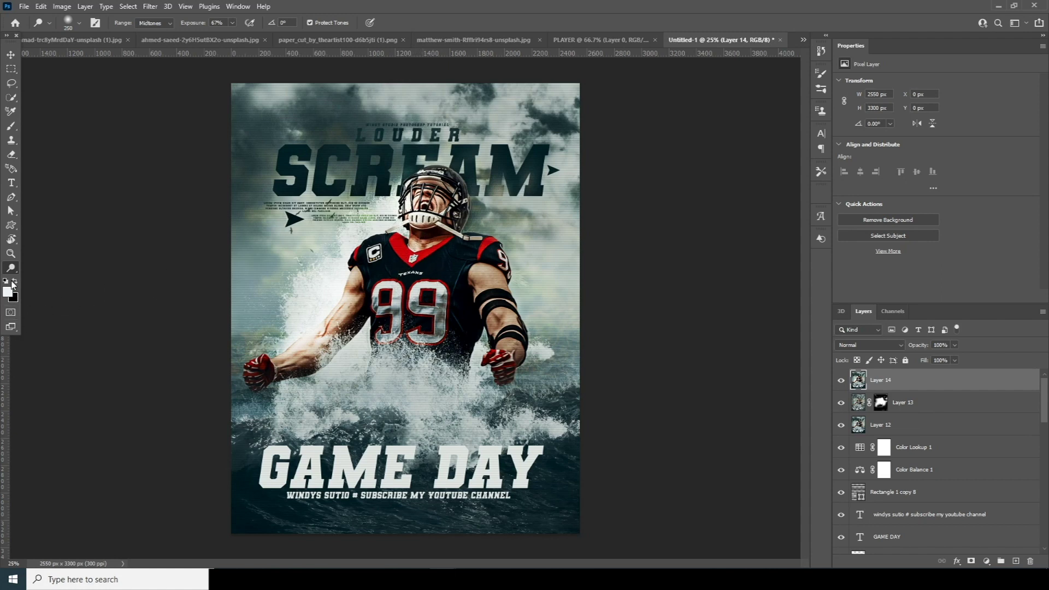
Burn the player's midtones at 50% exposure with a 700 px brush and lower Layer 14's opacity to 70%
key("shift+o")
left_click(955, 345)
left_click(941, 358)
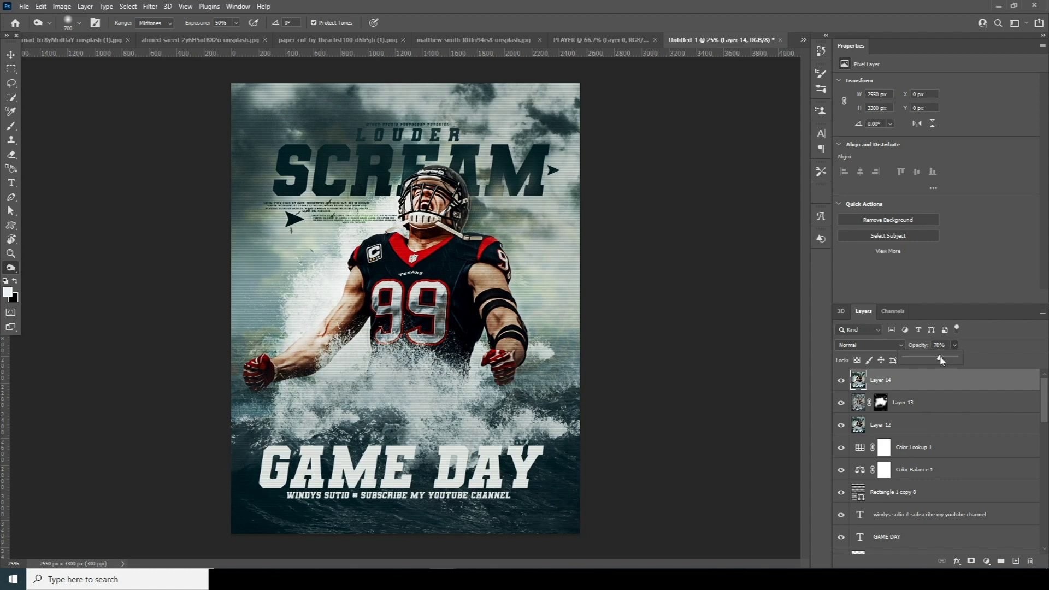